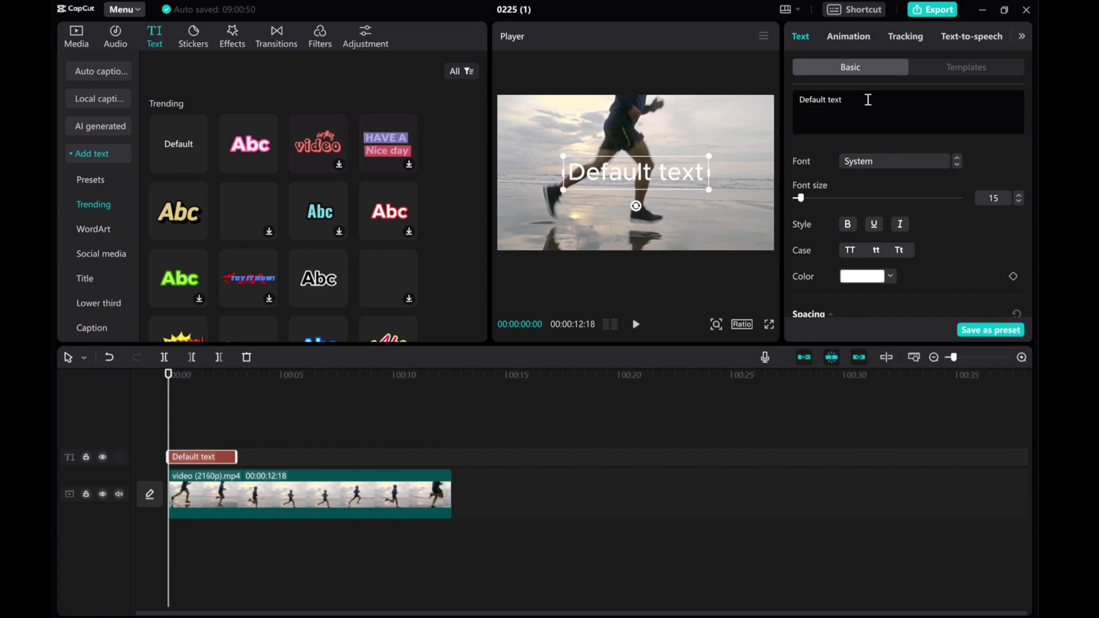
- Replace the default title text with "Step By Step" and increase its font size to 25
key("ctrl+a")
type("Step By S")
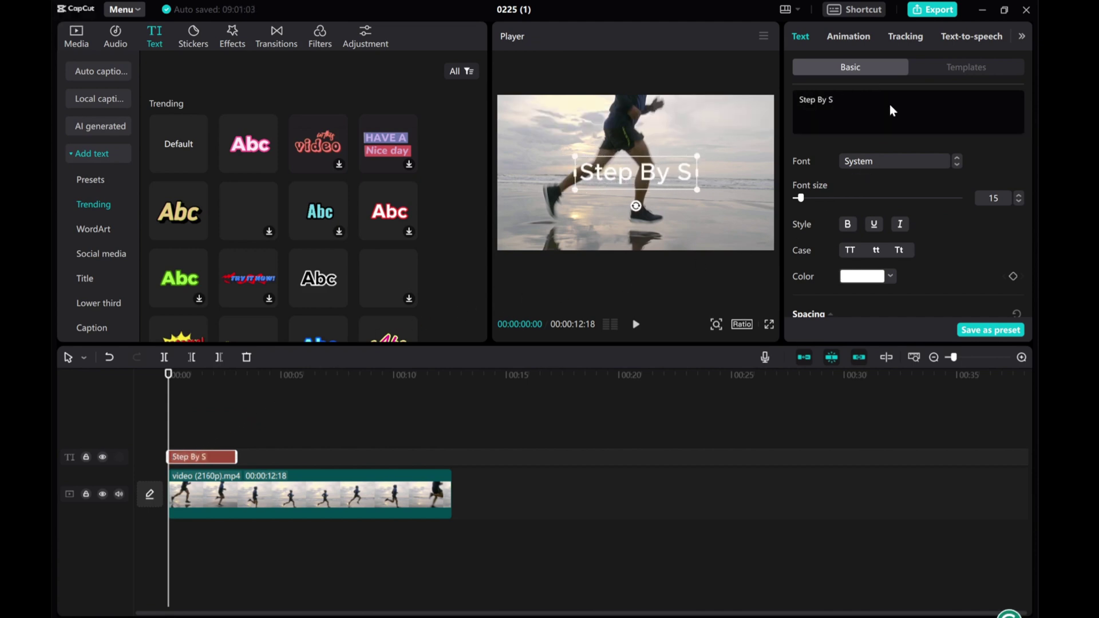
type("tep")
left_click_drag(800, 198, 807, 200)
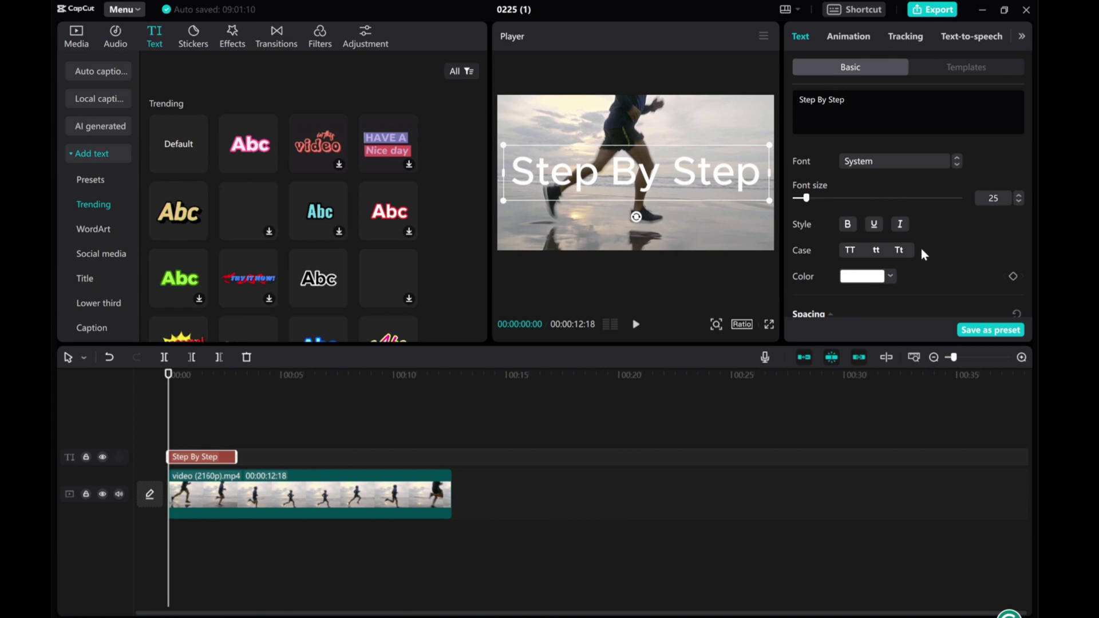
- Enable the shadow effect on the "Step By Step" title
scroll(916, 246, "down", 10)
left_click(797, 239)
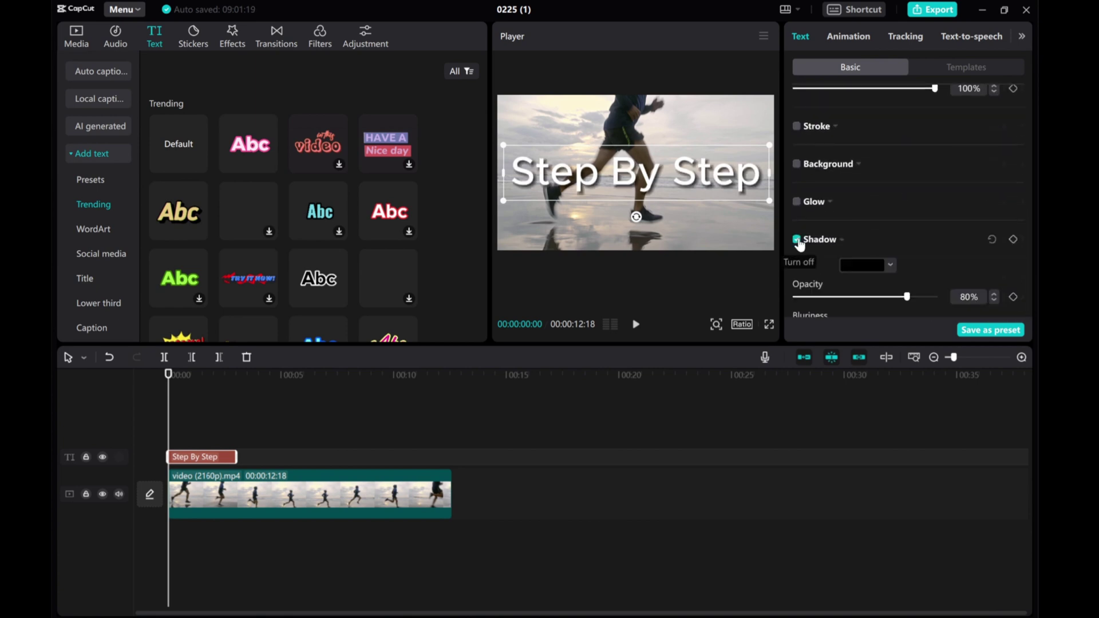
scroll(799, 243, "down", 1)
- Set the title's text color to orange, hex ED5B0D
scroll(824, 240, "up", 10)
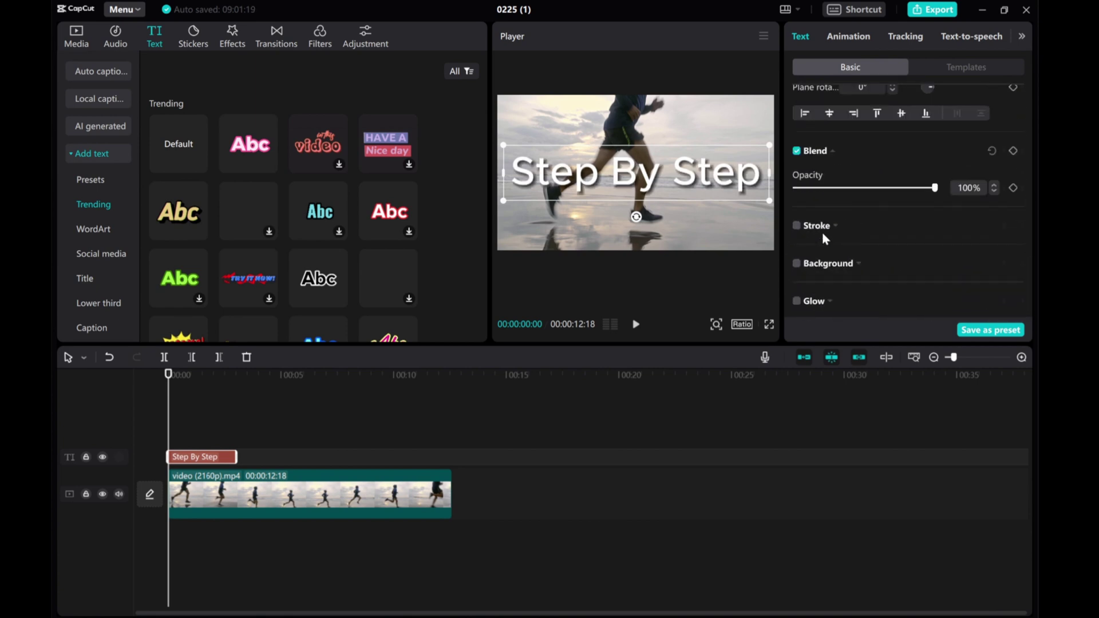
scroll(822, 232, "down", 1)
left_click(862, 228)
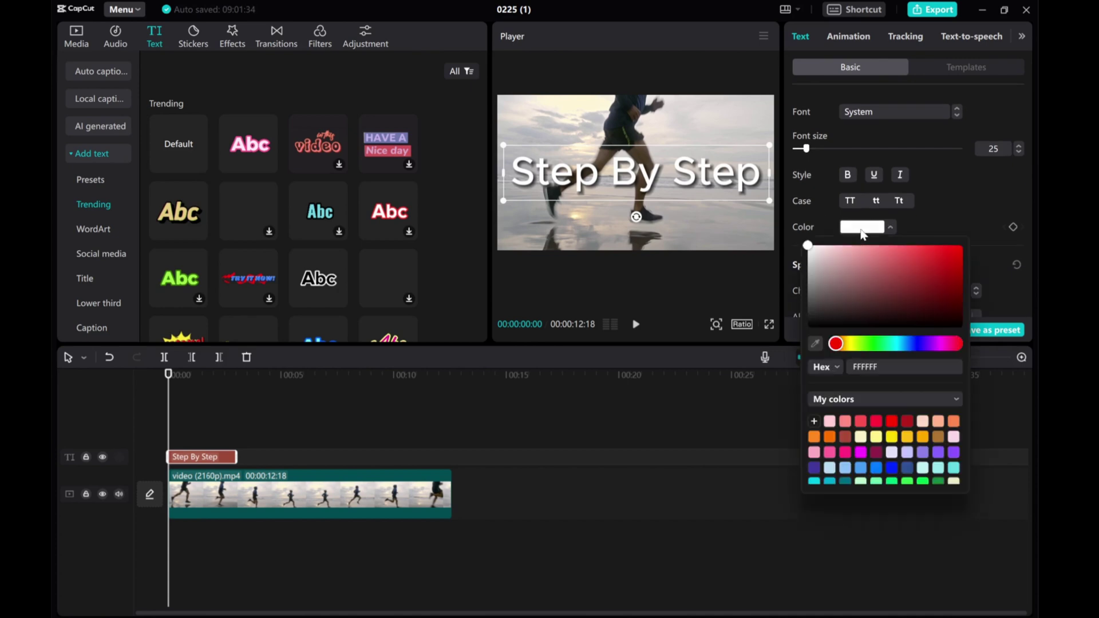
left_click(843, 343)
left_click_drag(945, 253, 954, 253)
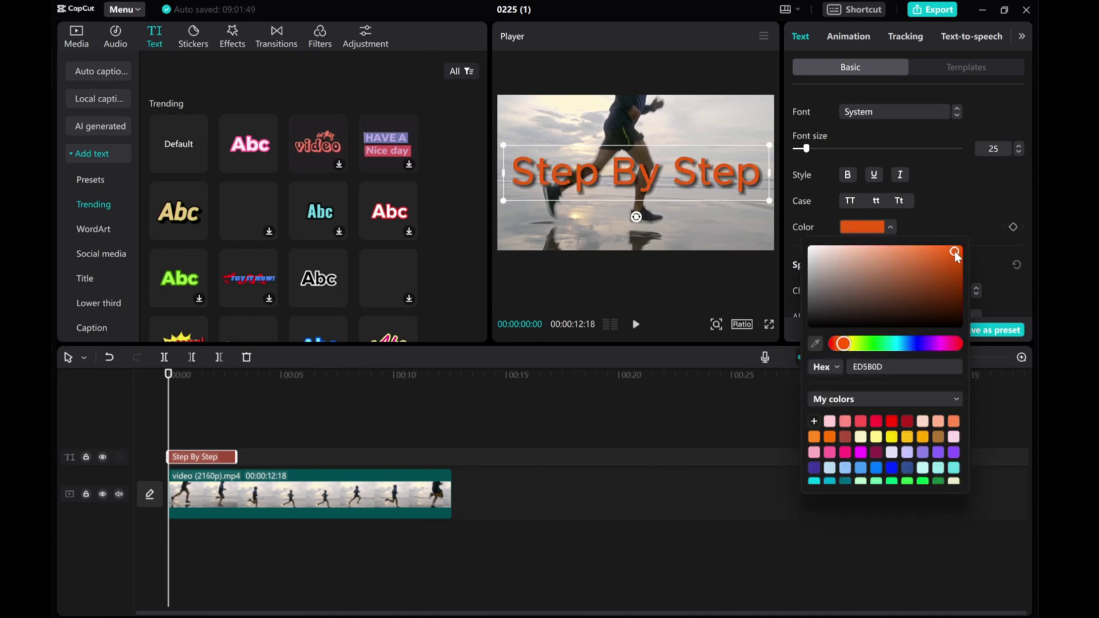
left_click(963, 212)
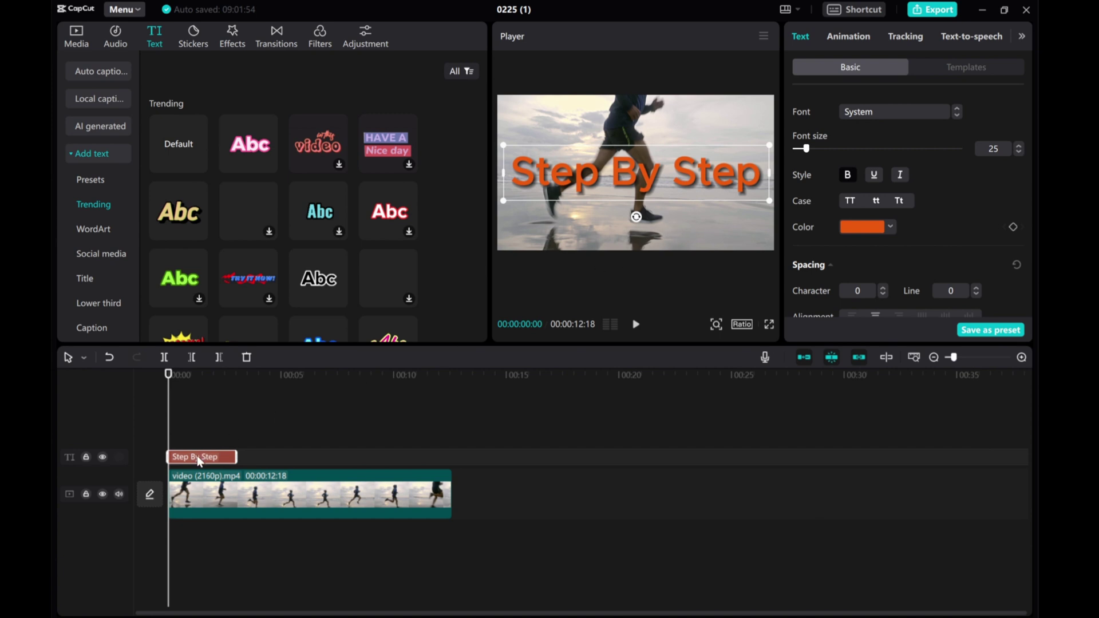
- Extend the title to the end of the video and combine both into a compound clip
left_click_drag(234, 461, 447, 491)
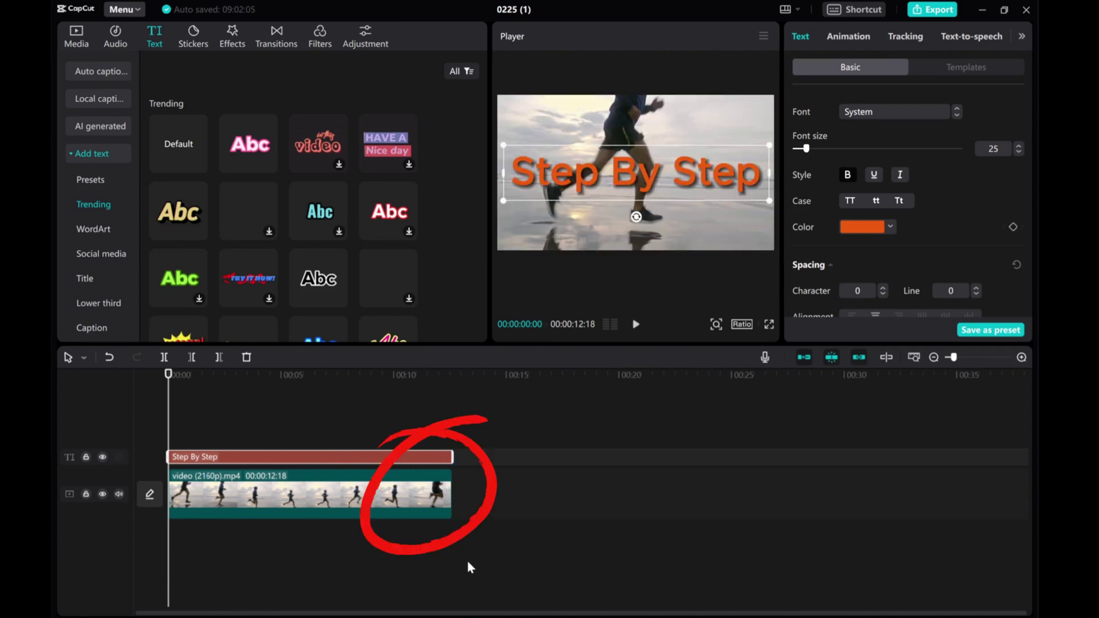
left_click_drag(461, 559, 306, 449)
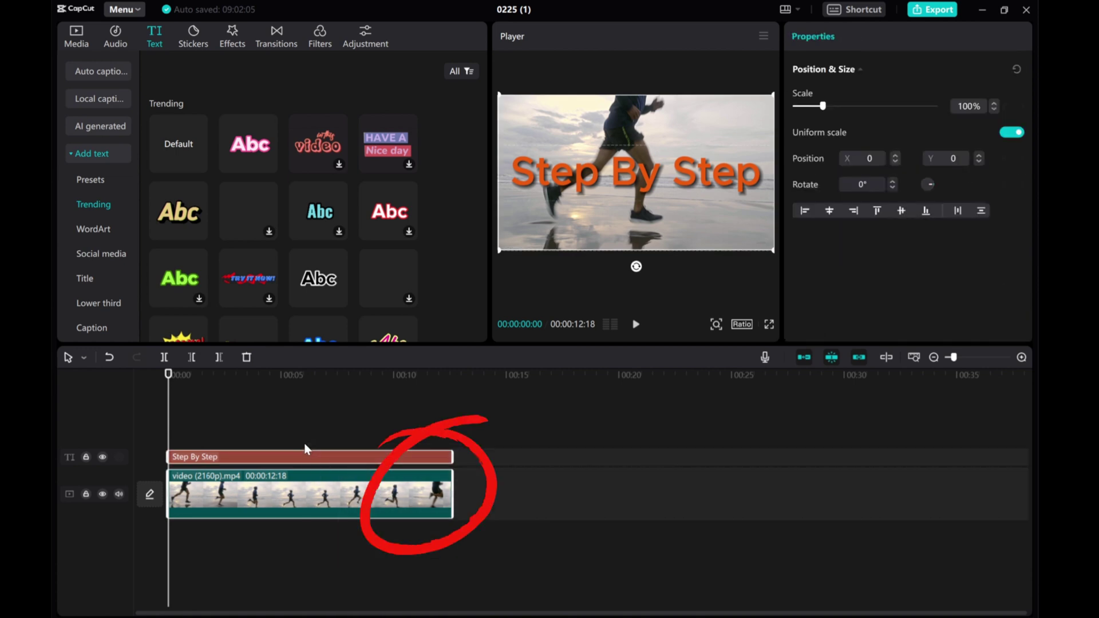
right_click(326, 457)
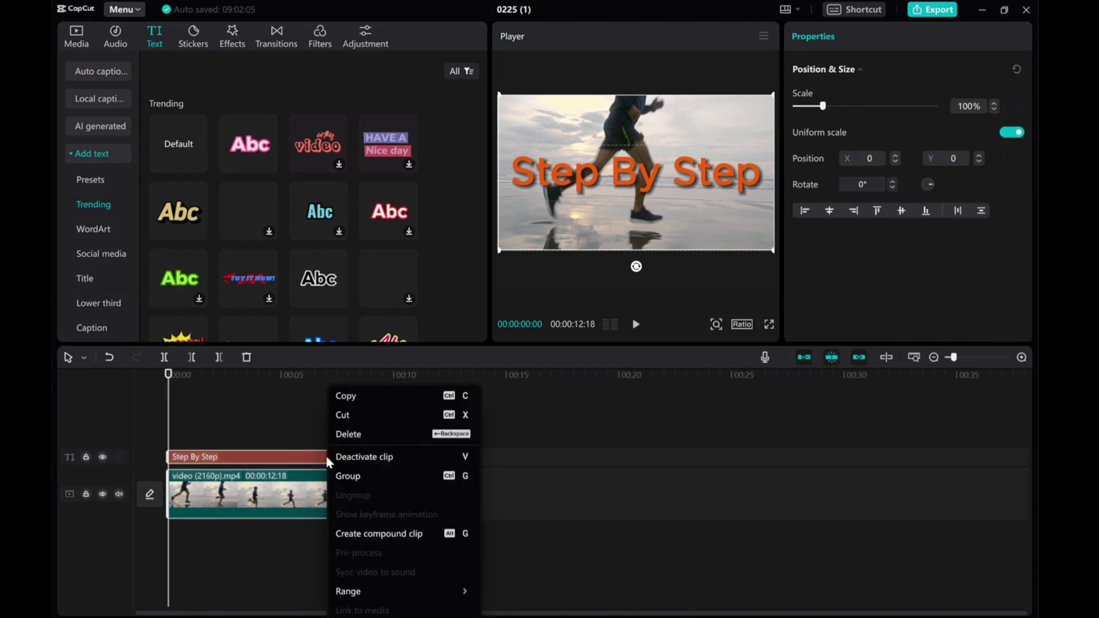
left_click(399, 534)
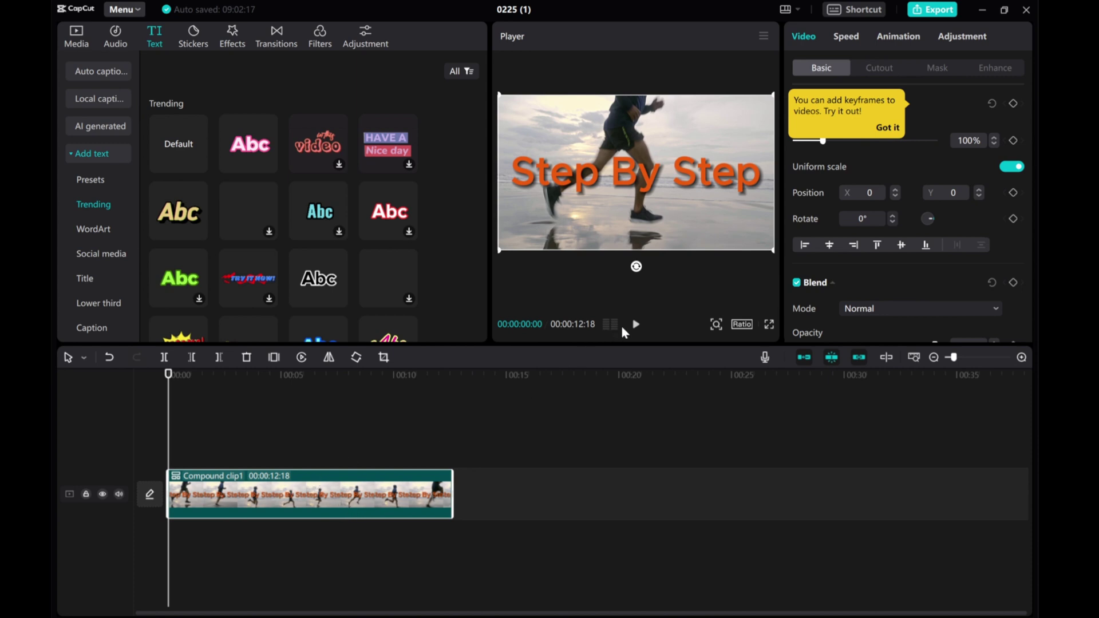
- Preview the first seconds of the compound clip, and add the original video (2160p).mp4 on a track above it
left_click(637, 326)
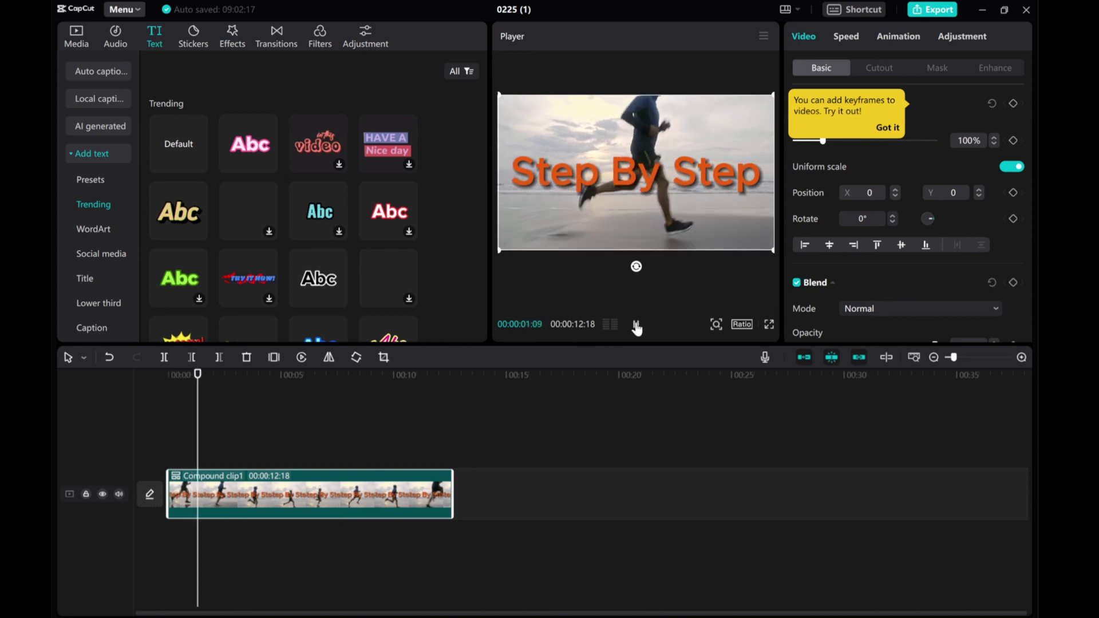
left_click(636, 325)
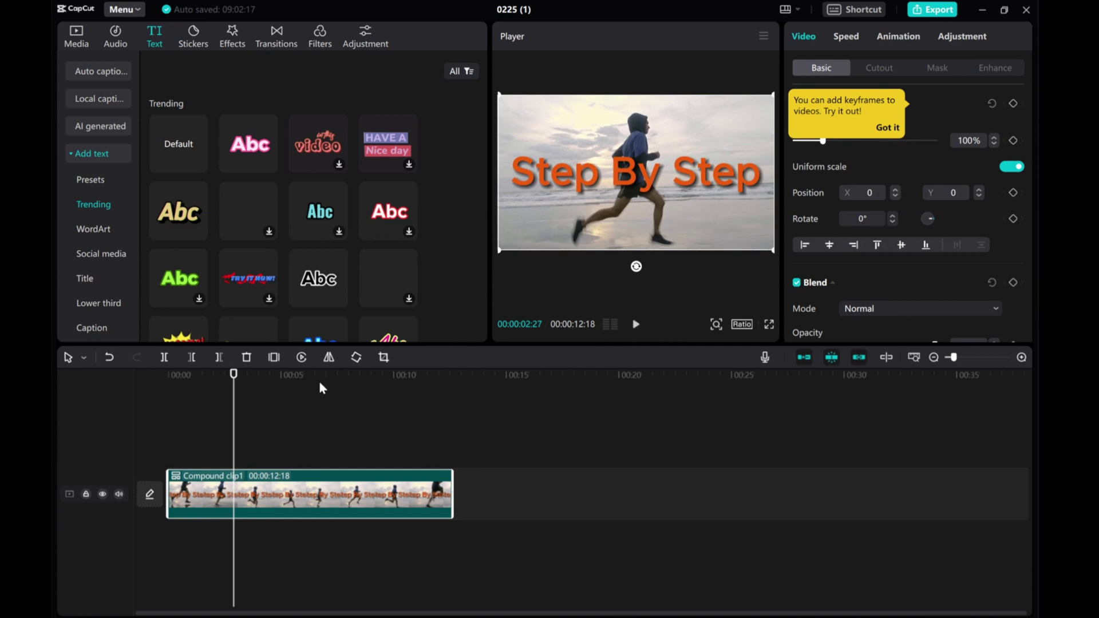
left_click(77, 41)
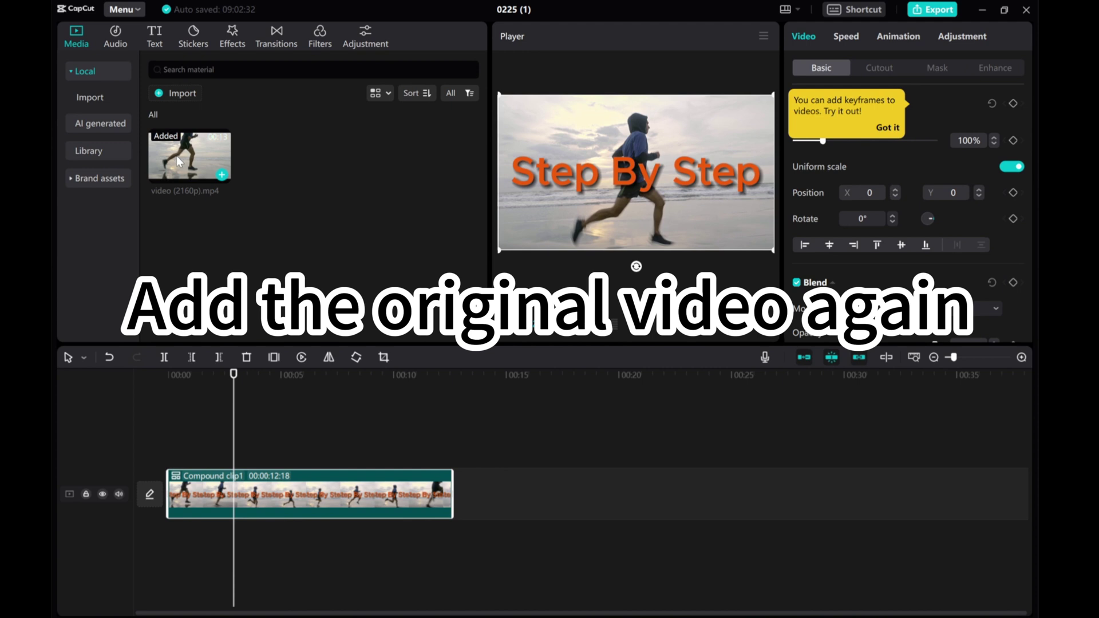
left_click_drag(176, 156, 173, 451)
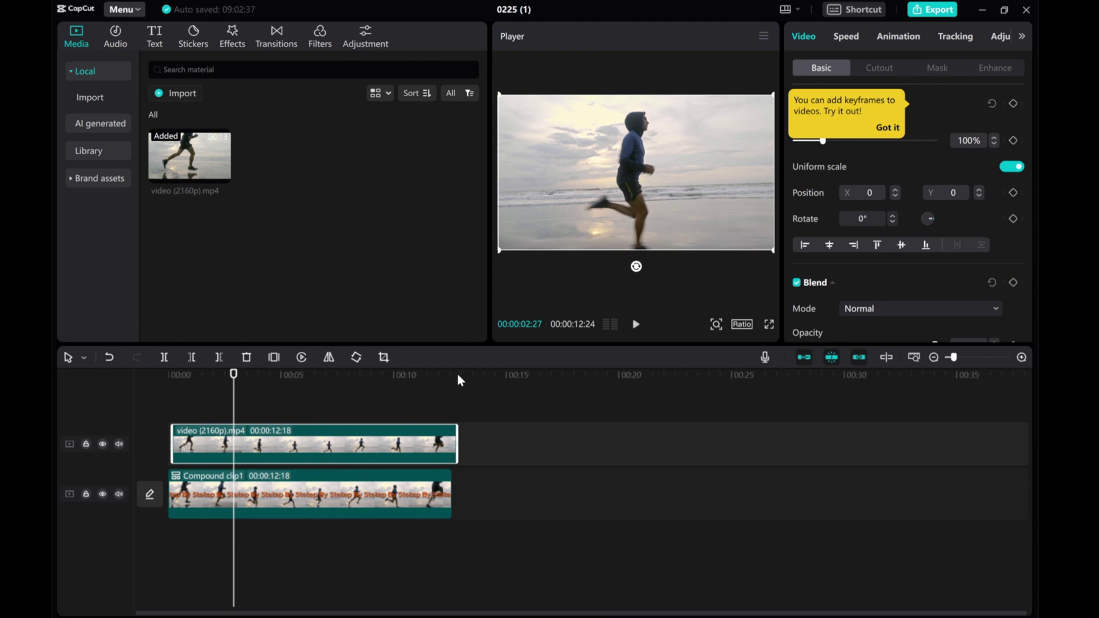
- Apply Auto cutout to the upper video clip and align its start with the compound clip at 00:00
left_click(881, 66)
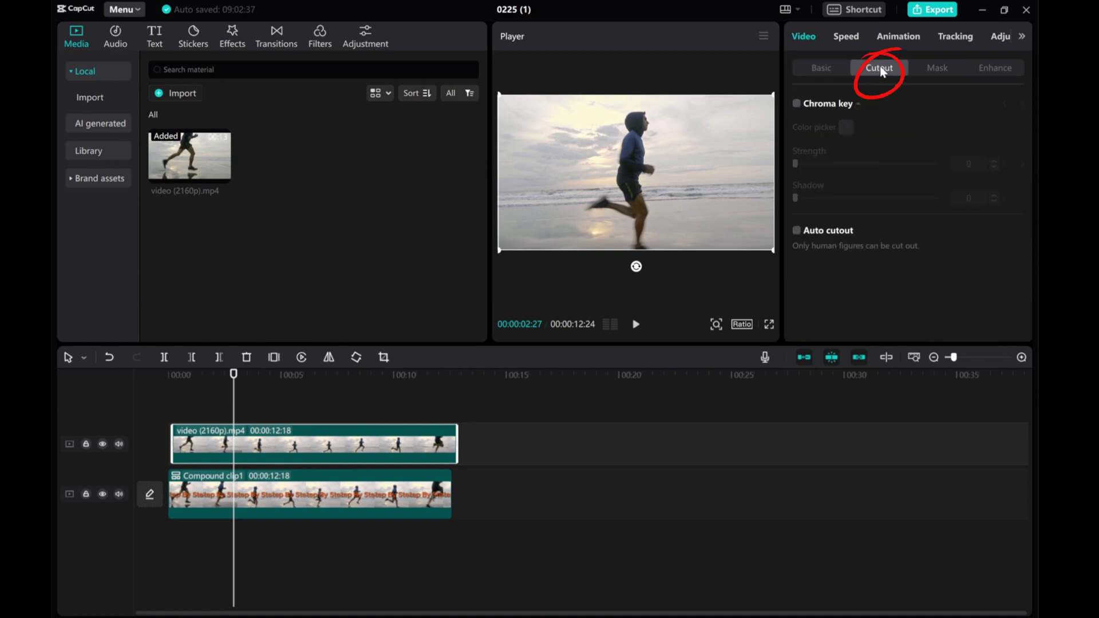
left_click(797, 231)
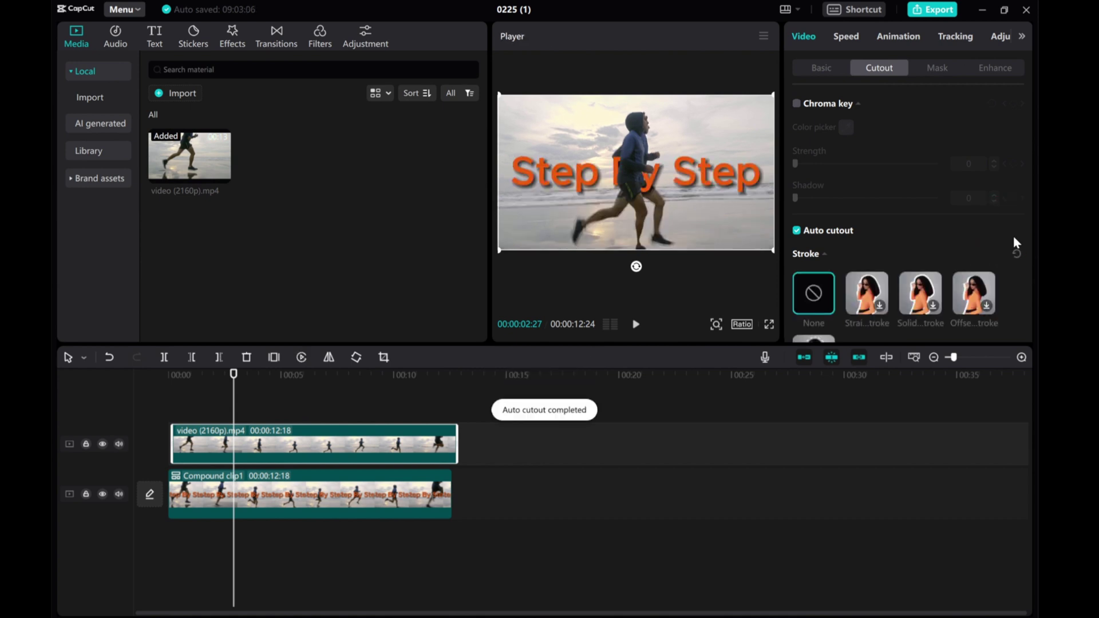
left_click_drag(246, 394, 132, 368)
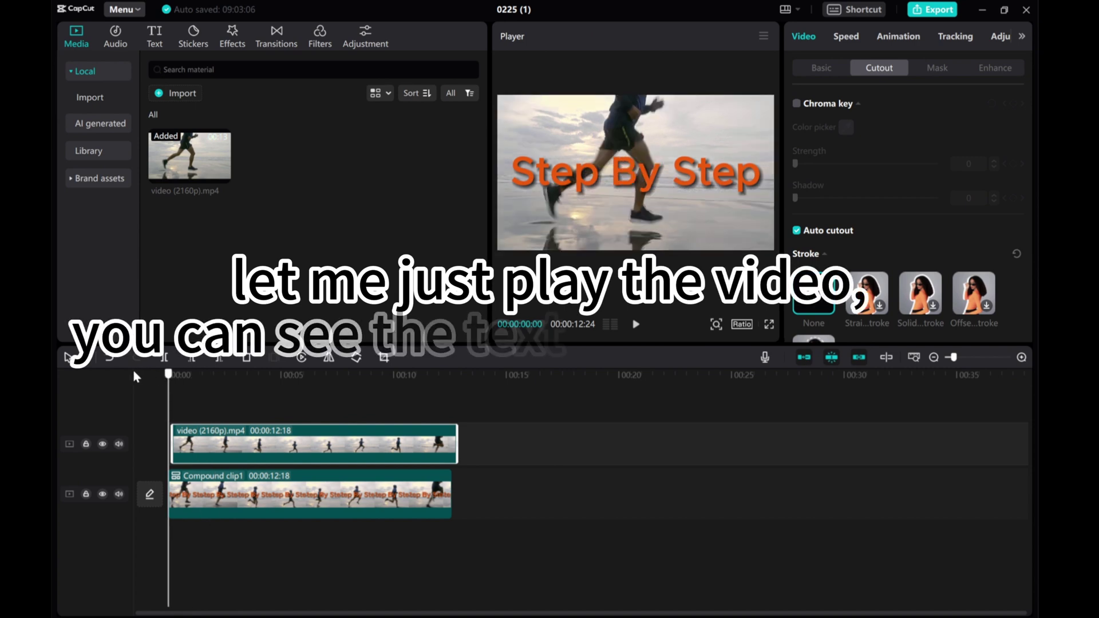
left_click_drag(228, 453, 222, 452)
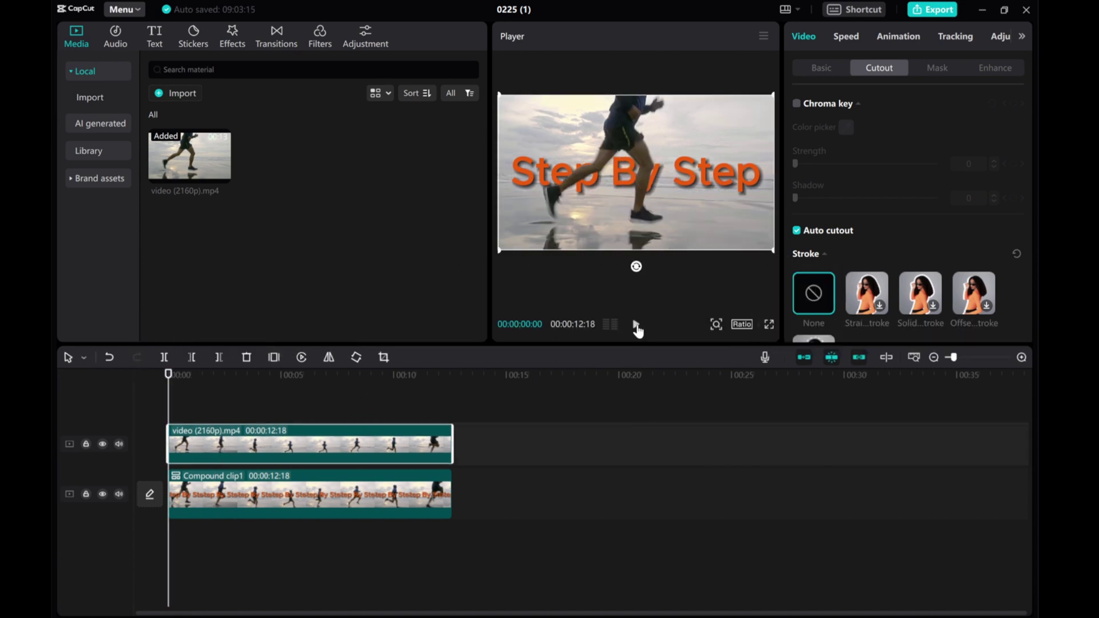
- Play the layered clips from the start to check the text behind the runner
left_click(635, 325)
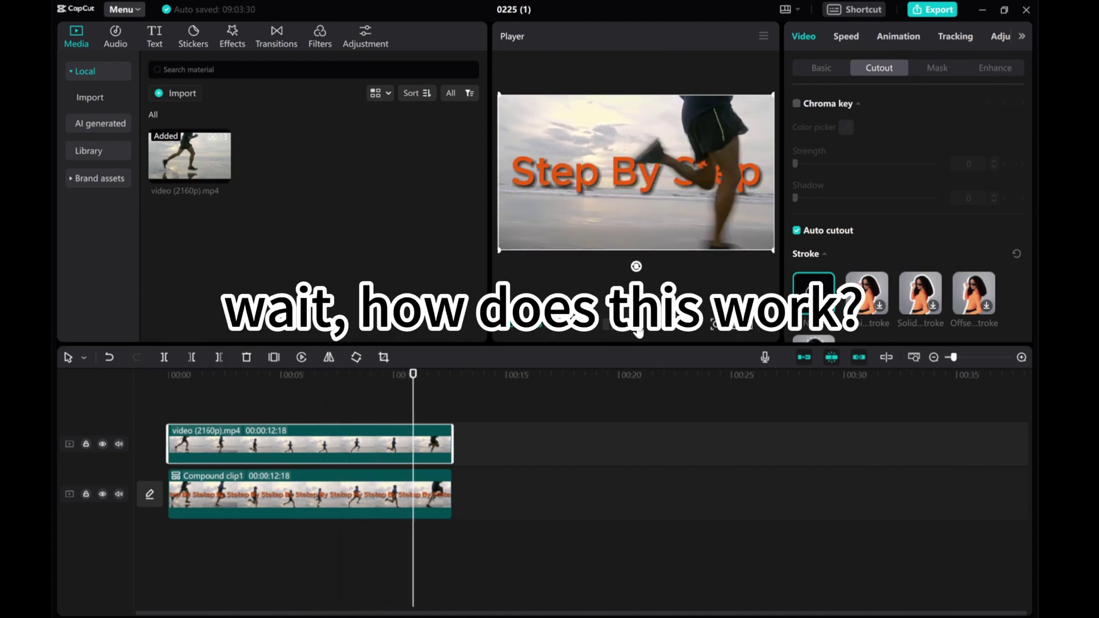
left_click(636, 326)
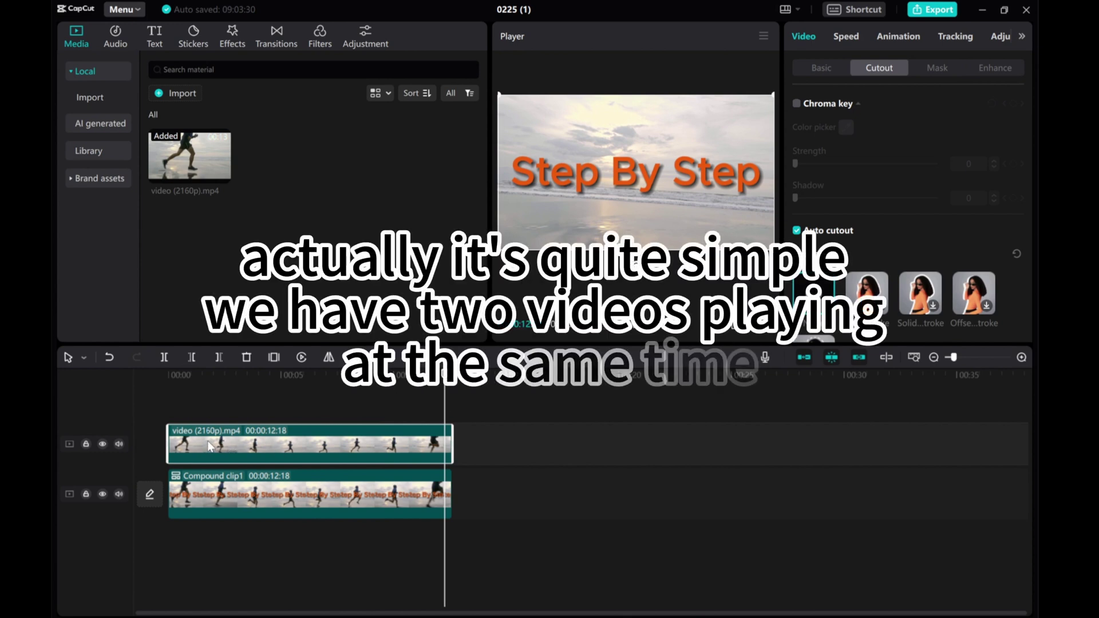
- Place the cutout clip after the compound clip to play each separately, and return it to the start of the timeline above the compound clip
left_click_drag(212, 445, 496, 442)
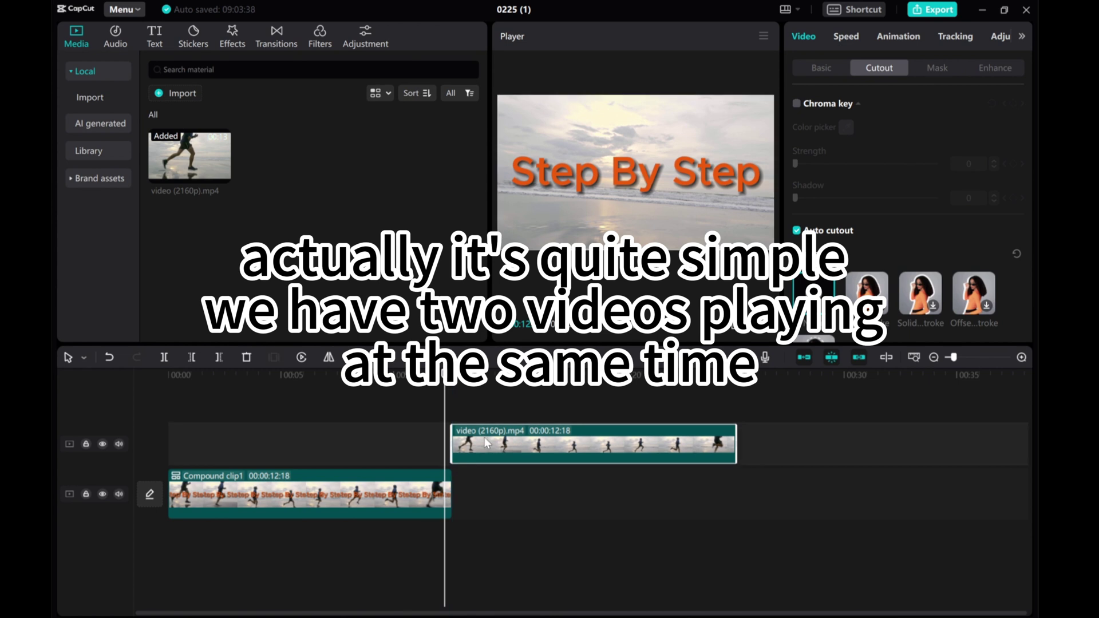
left_click_drag(443, 383, 344, 393)
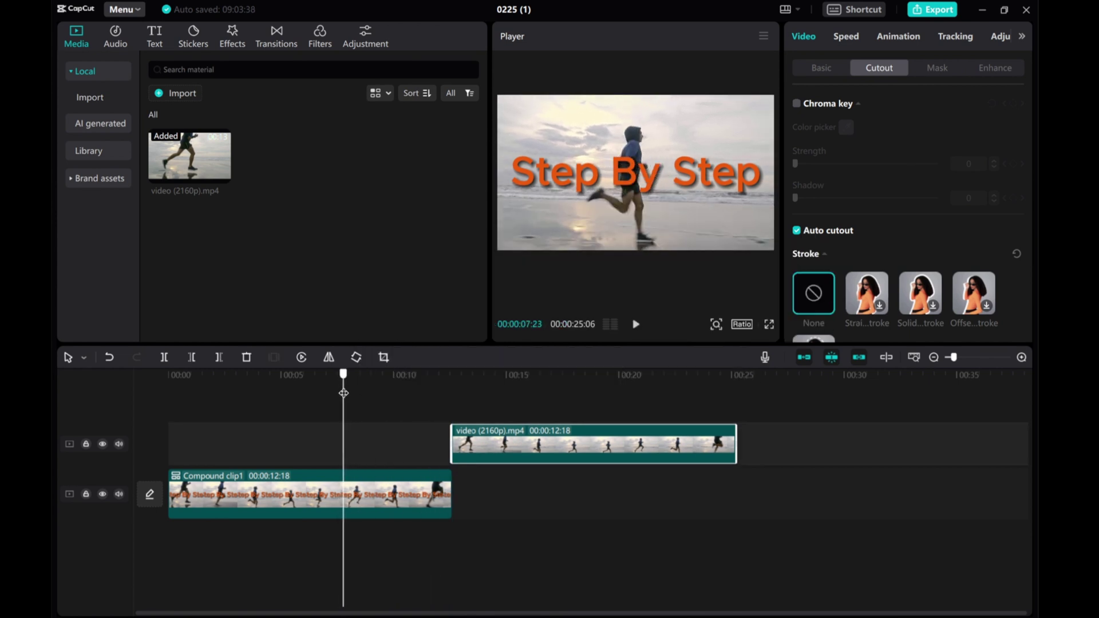
left_click(635, 324)
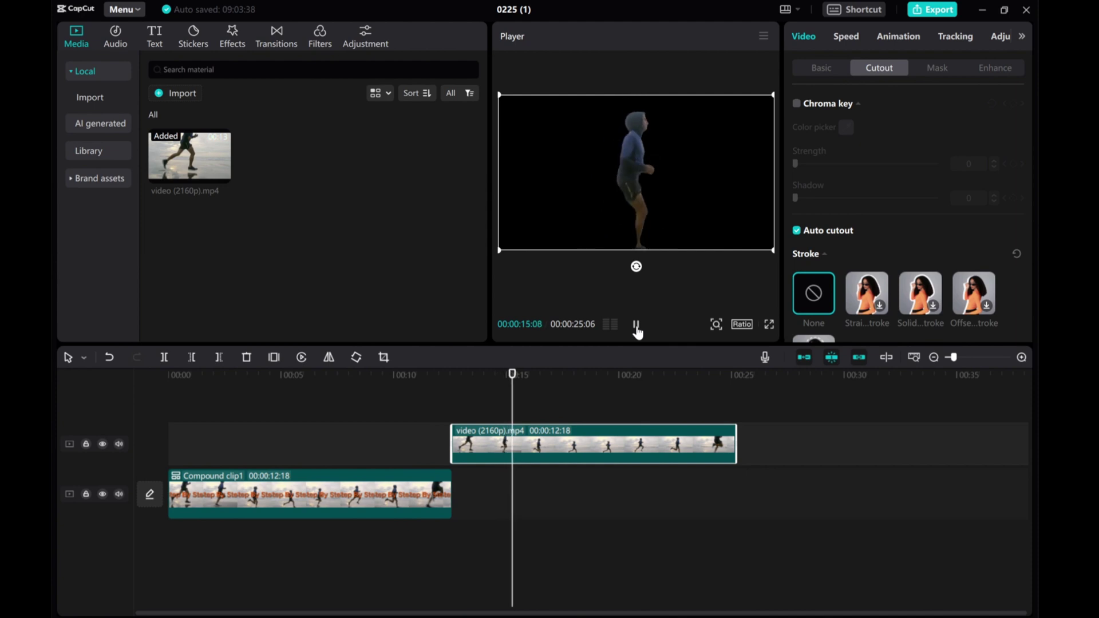
left_click(636, 326)
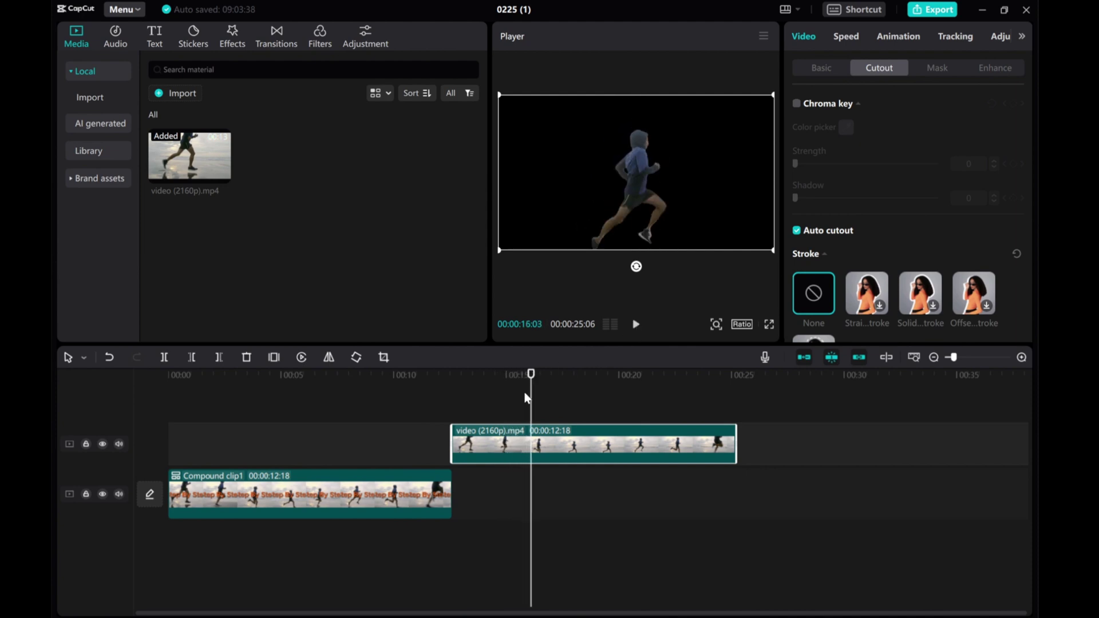
left_click_drag(493, 448, 206, 451)
key("Up")
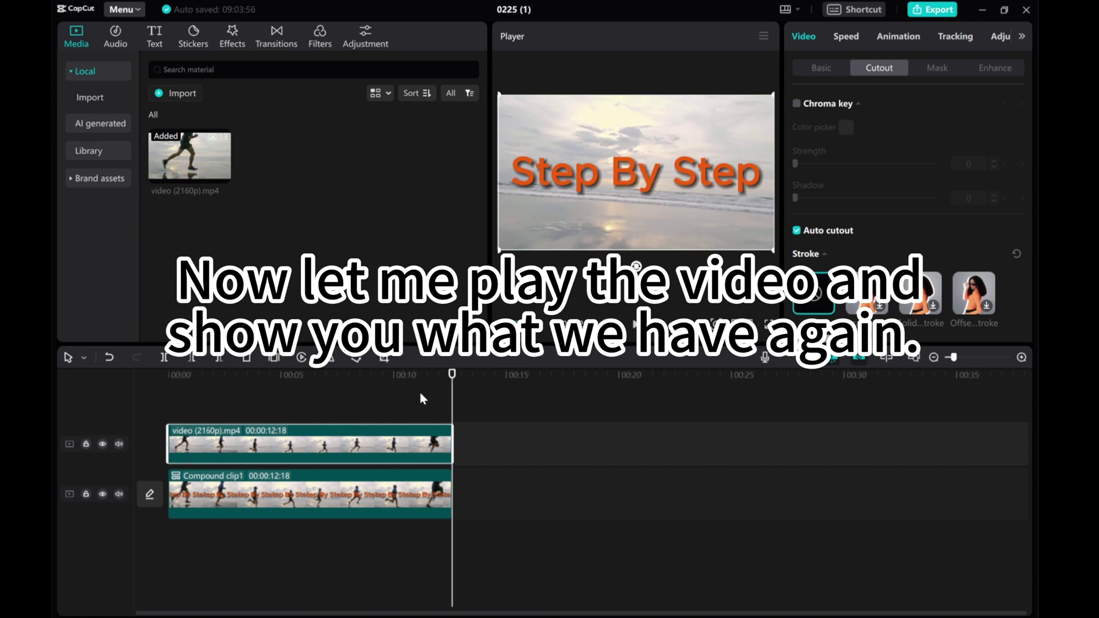
- Play the finished text-behind-person video in full screen from the beginning
left_click_drag(453, 376, 111, 385)
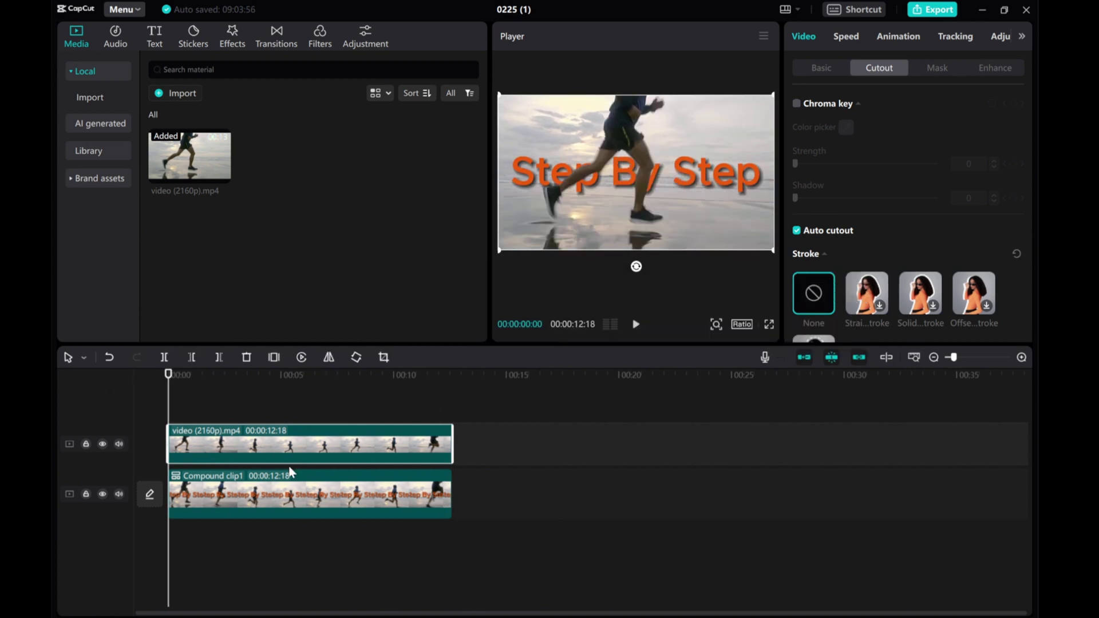
left_click(770, 325)
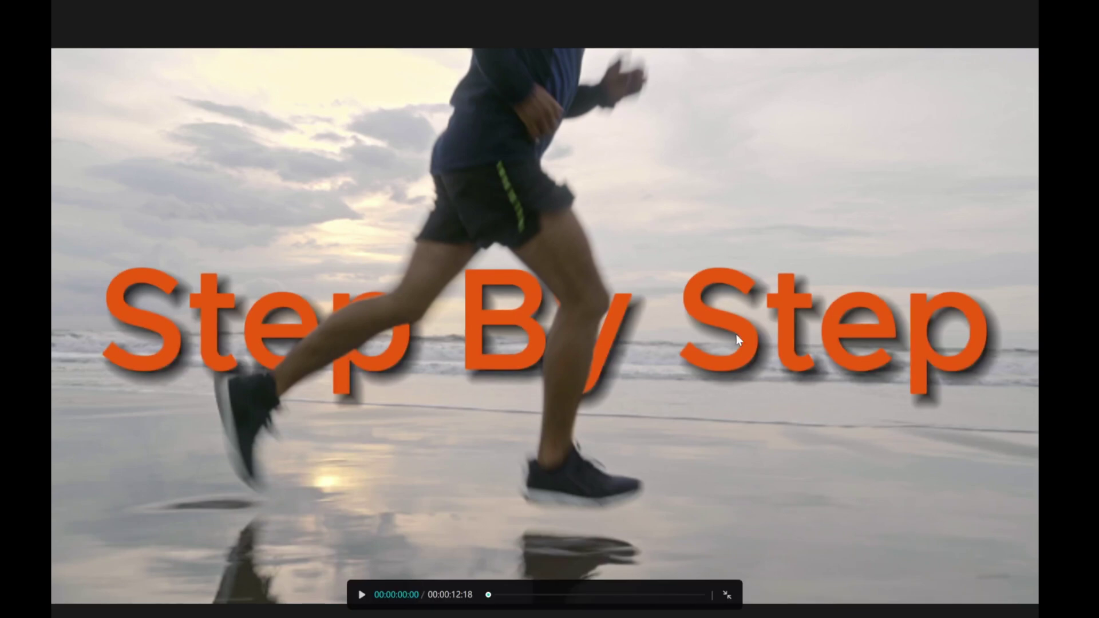
left_click(361, 595)
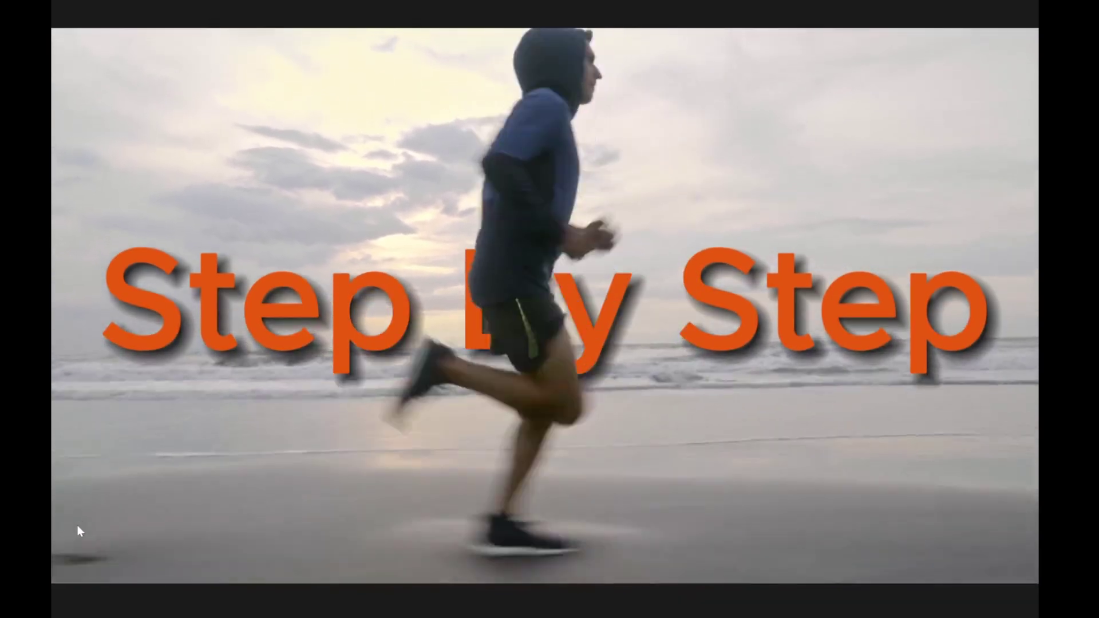
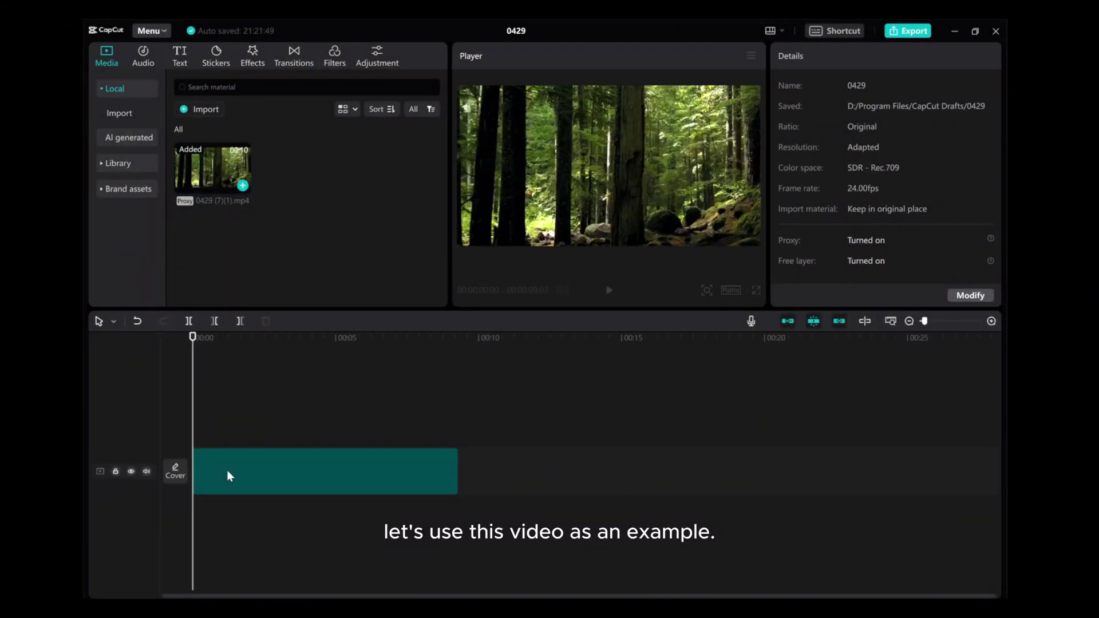
- In project 0429, add a default text to the timeline and extend it to the full length of the forest video
left_click(227, 475)
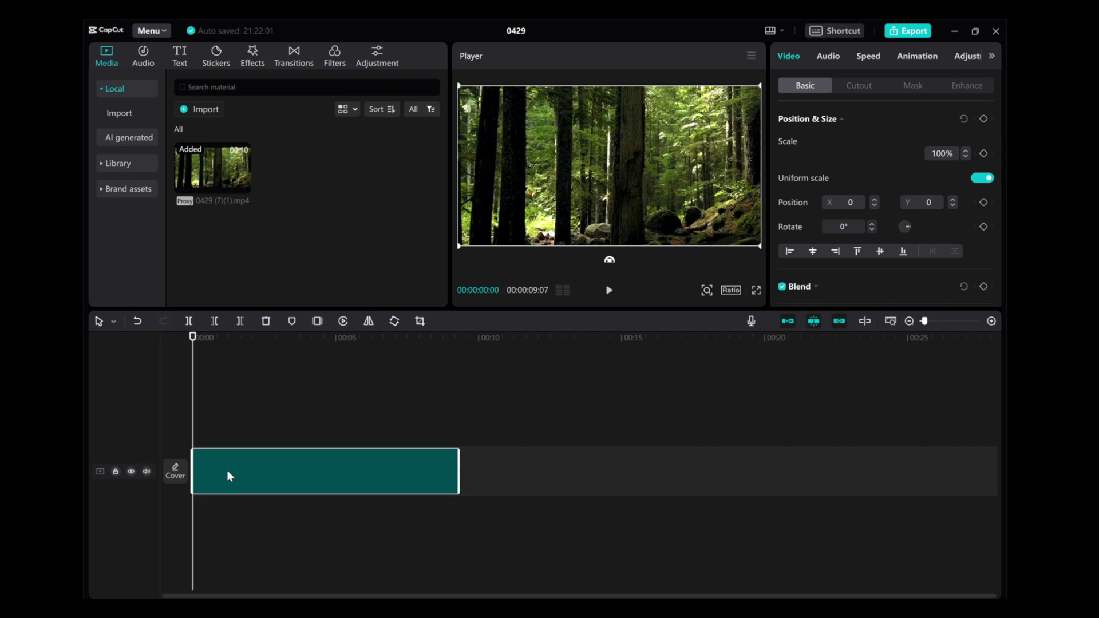
left_click(181, 57)
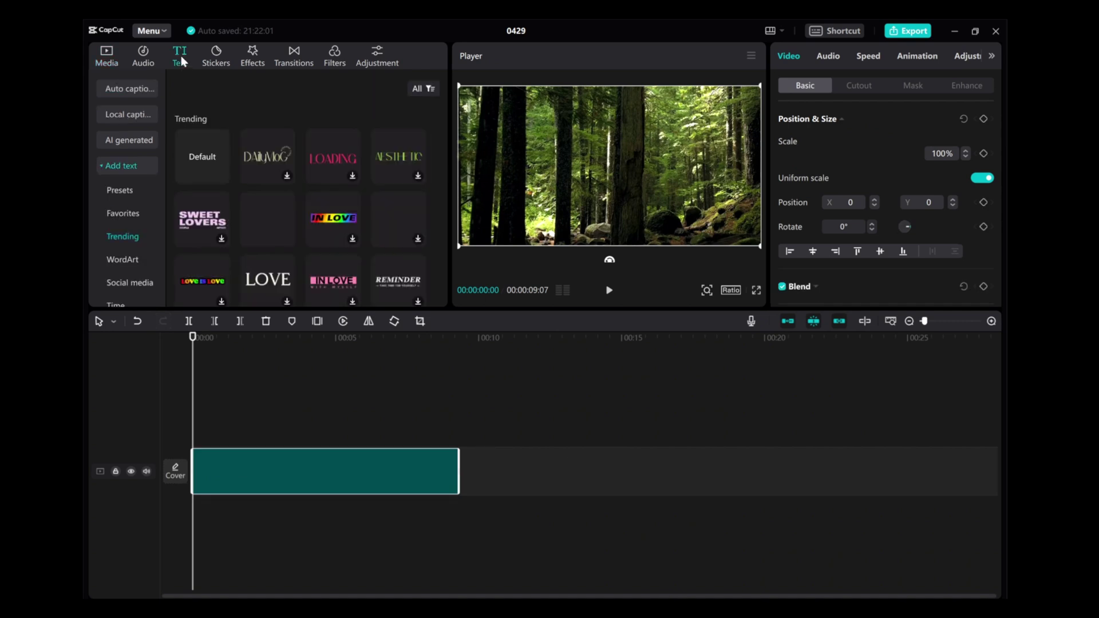
left_click(221, 175)
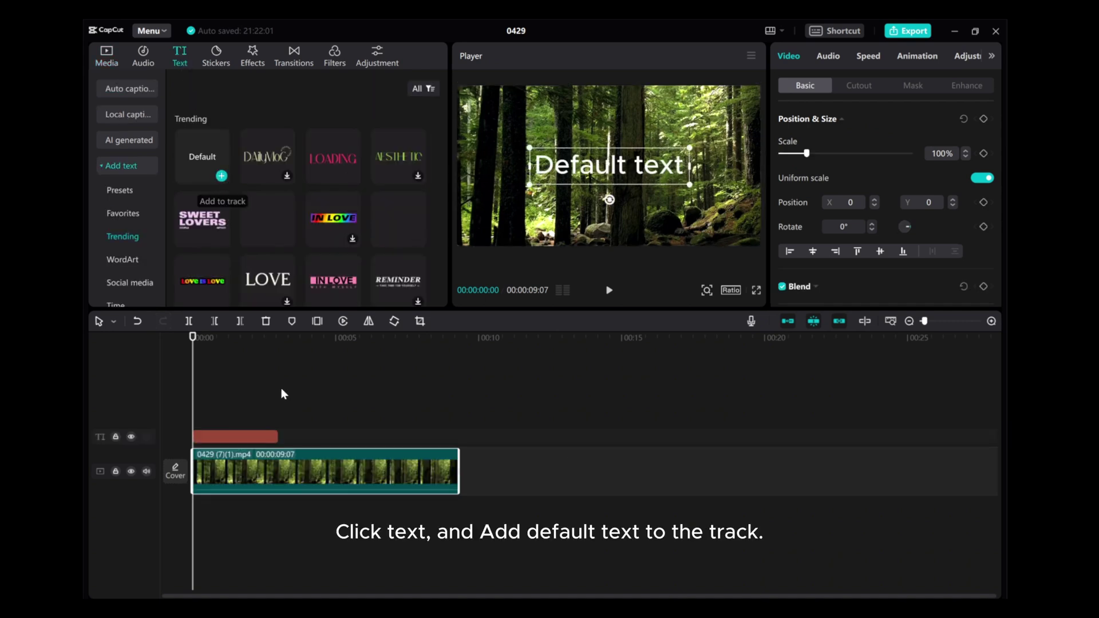
left_click_drag(282, 440, 454, 435)
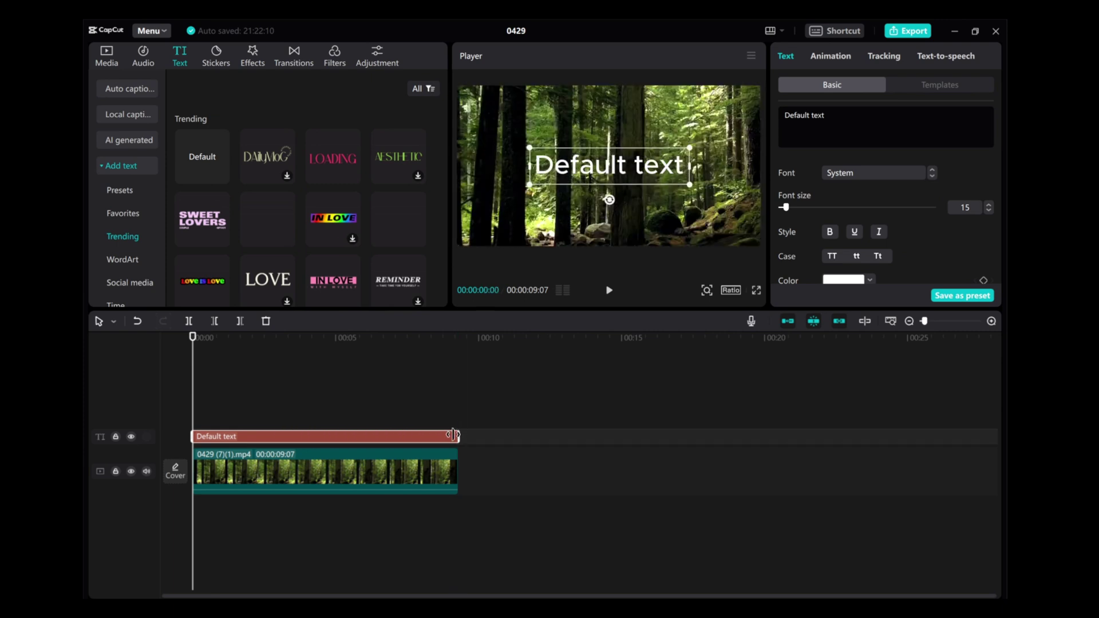
- Change the default text above the forest clip to "Nature"
triple_click(874, 116)
type("Nature")
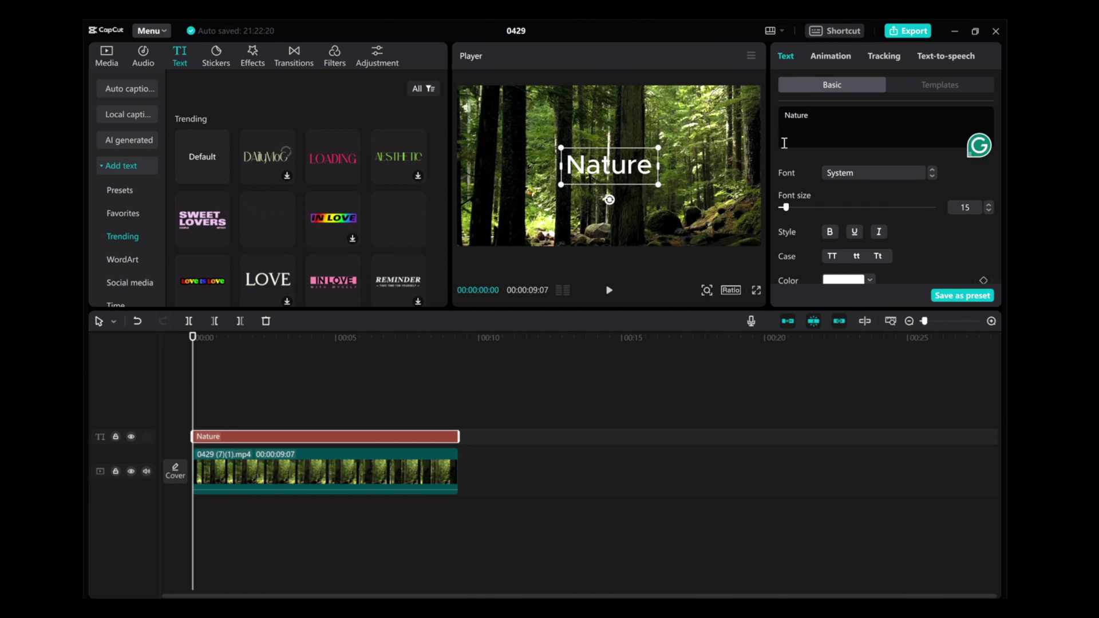
- Set the "Nature" text's font to Helvetica black condensed and convert the text layer into a compound clip
left_click(845, 175)
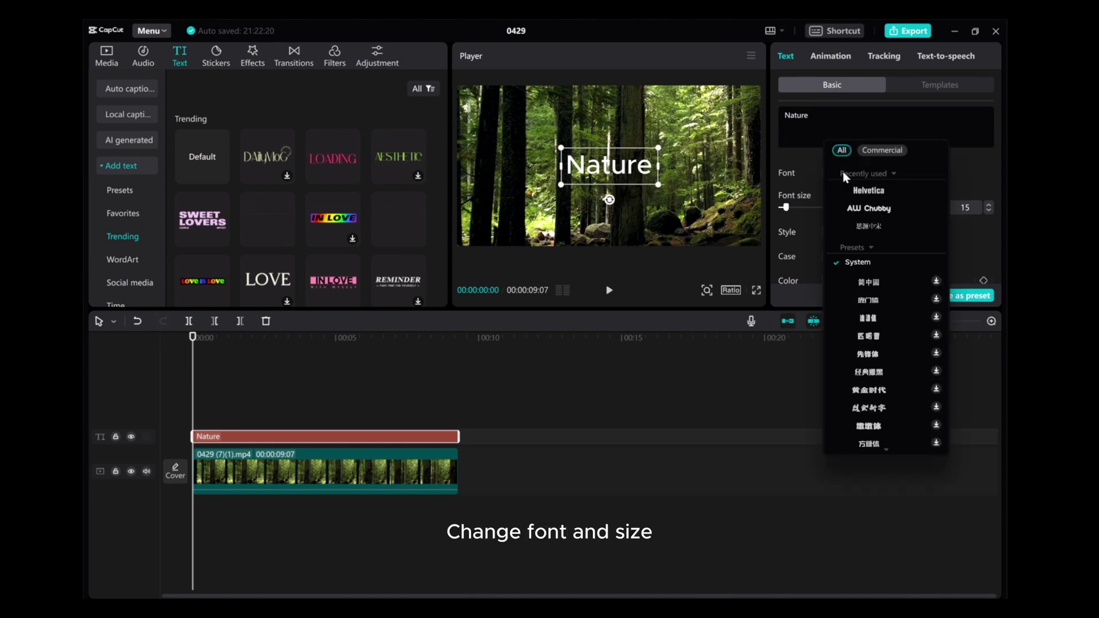
left_click(871, 187)
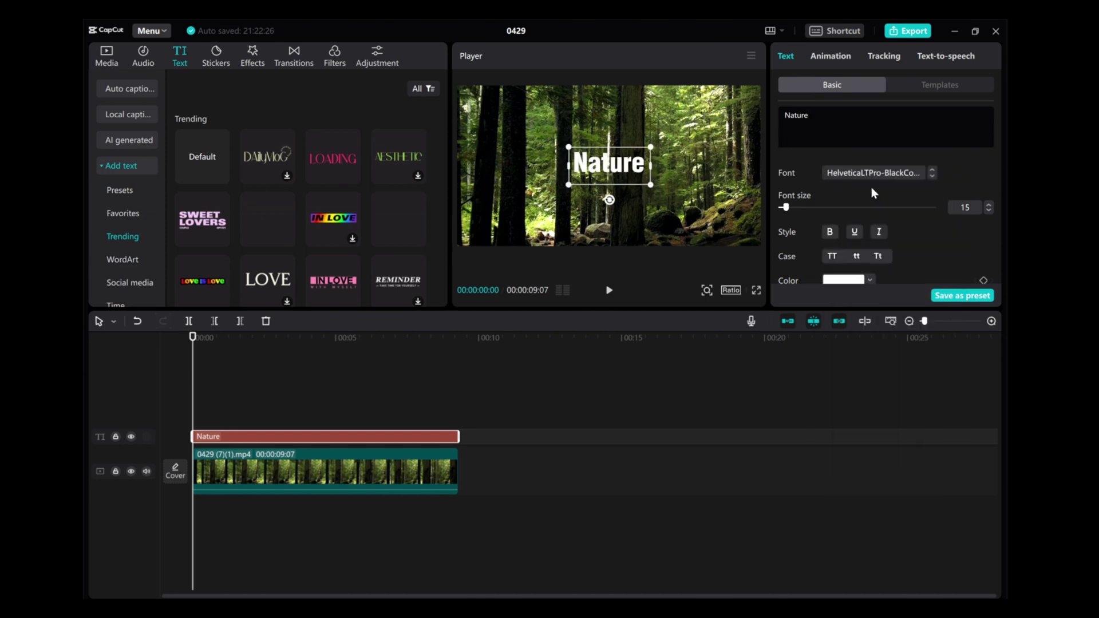
right_click(331, 434)
left_click(392, 523)
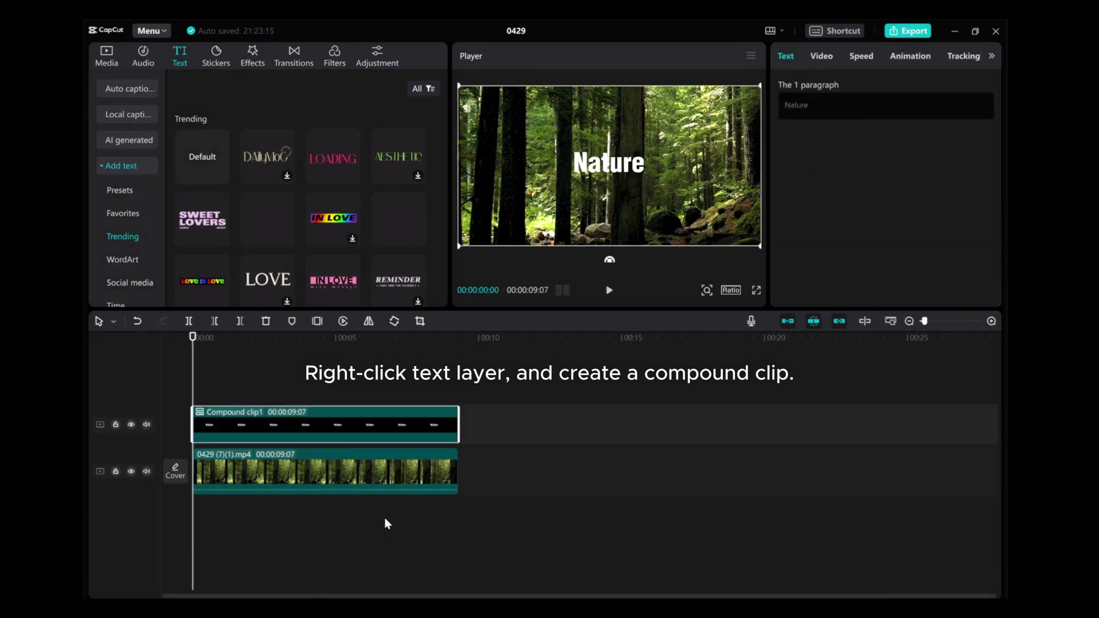
- Add a rectangle mask to the compound clip, size it to the width of "Nature", and invert it
left_click(991, 56)
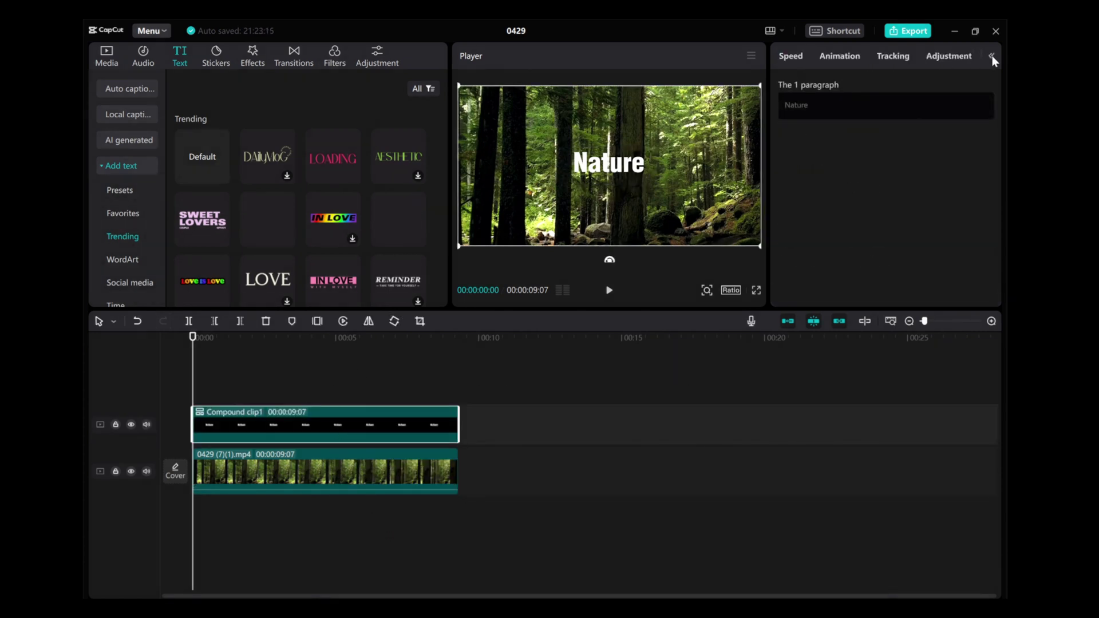
left_click(990, 56)
left_click(827, 56)
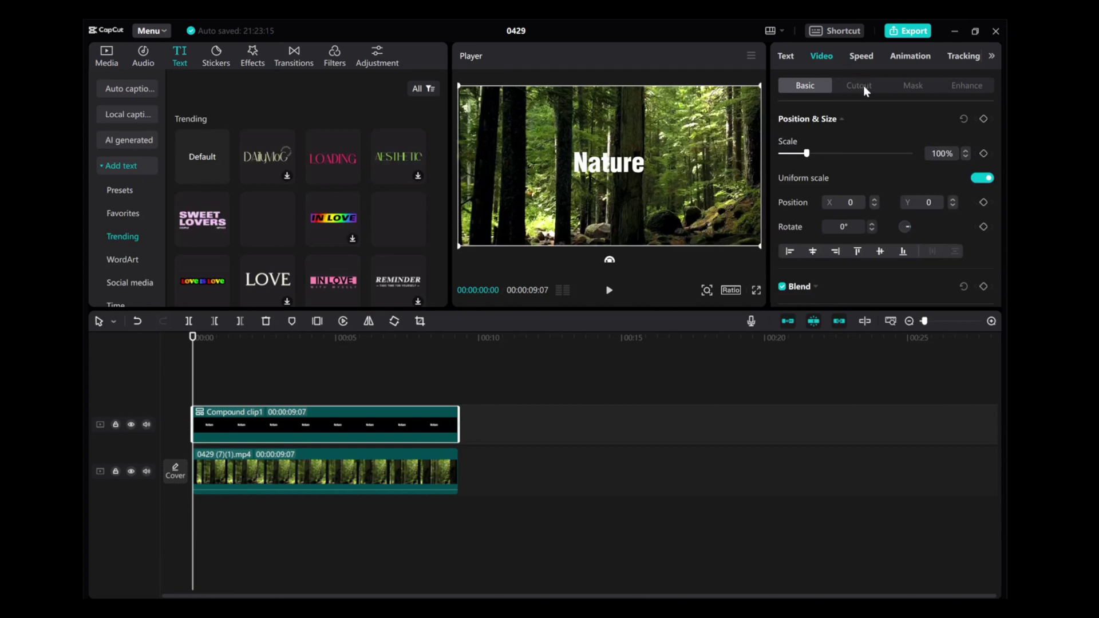
left_click(913, 87)
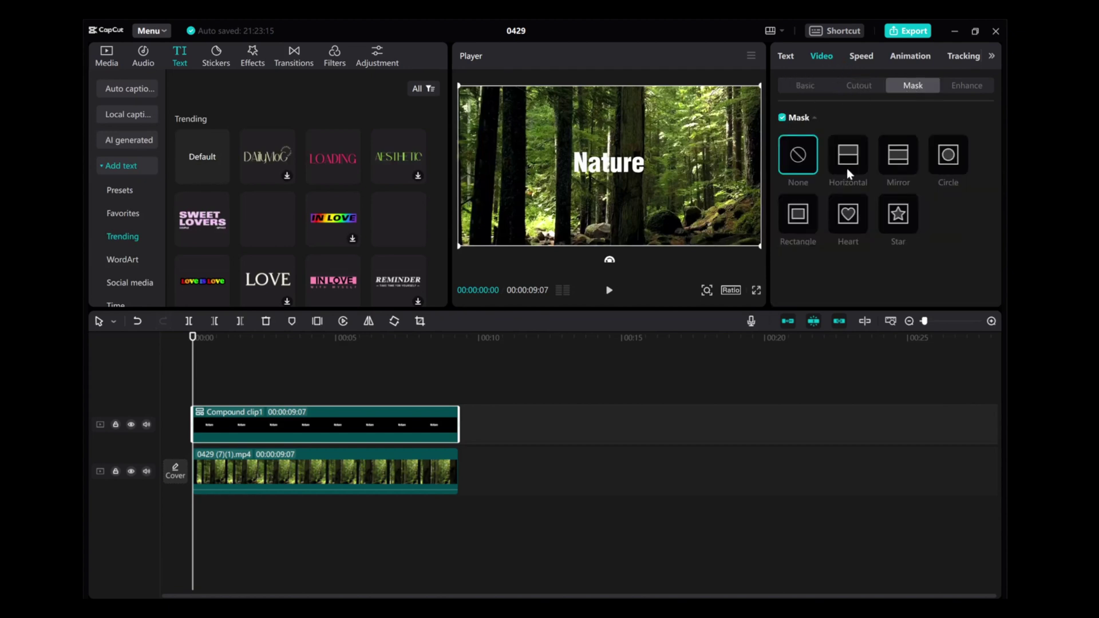
left_click(800, 221)
left_click_drag(535, 166, 571, 167)
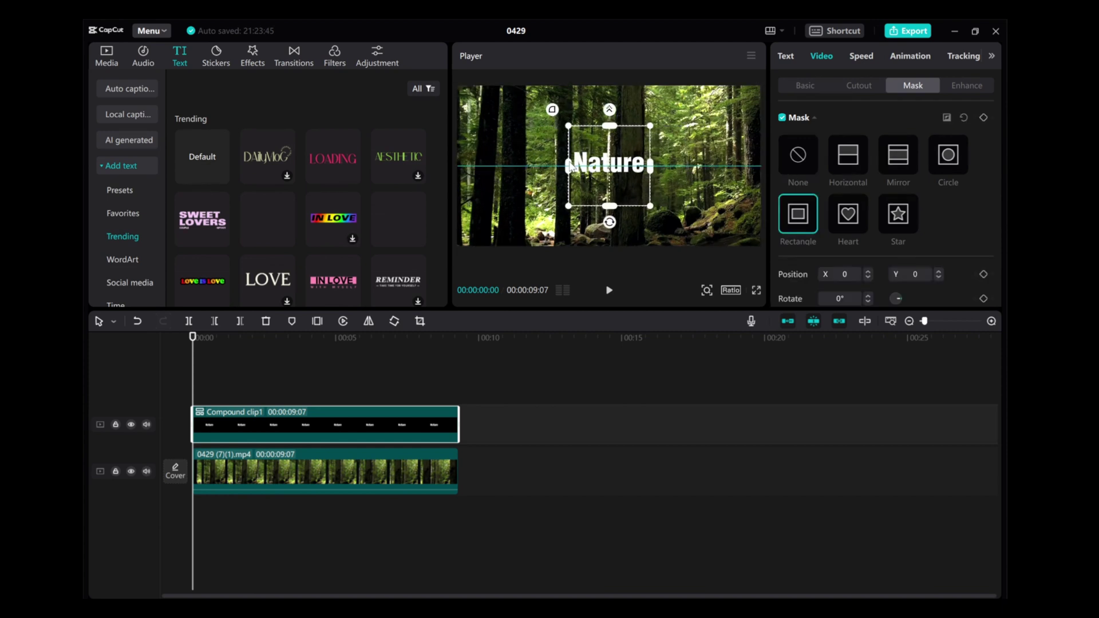
left_click(946, 117)
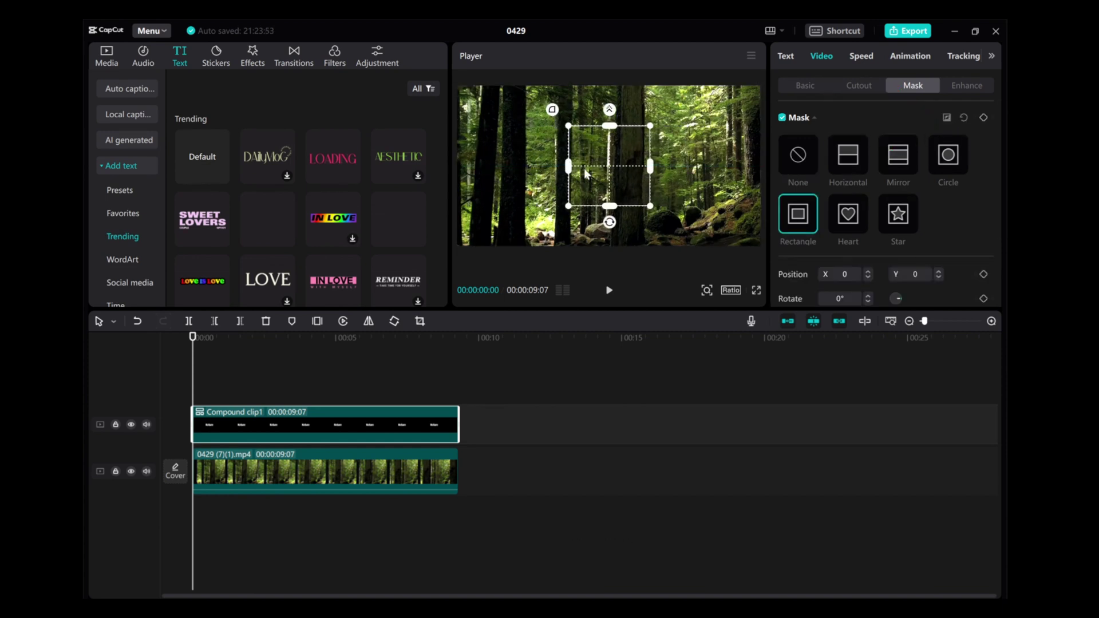
- Narrow the mask, place it over the tree trunk at X 117, Y 0, and add a mask keyframe at the start
mouse_move(650, 167)
left_mouse_down()
mouse_move(621, 174)
mouse_move(632, 177)
left_mouse_up()
mouse_move(706, 289)
left_click_drag(682, 311, 697, 312)
left_click_drag(627, 187, 620, 184)
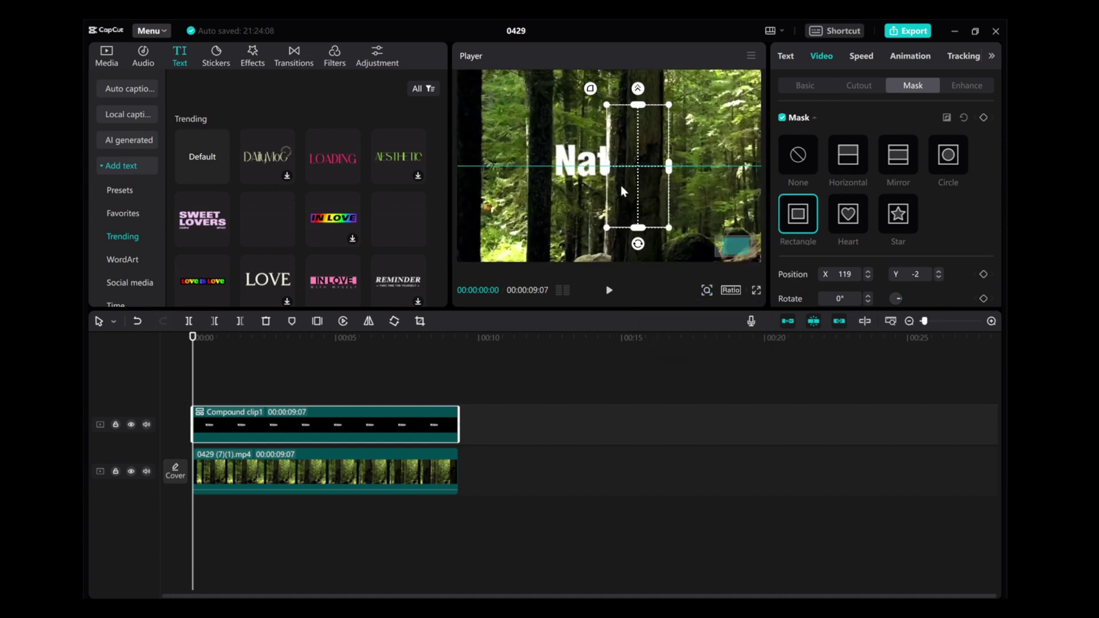
left_click(801, 88)
left_click(904, 85)
left_click(983, 117)
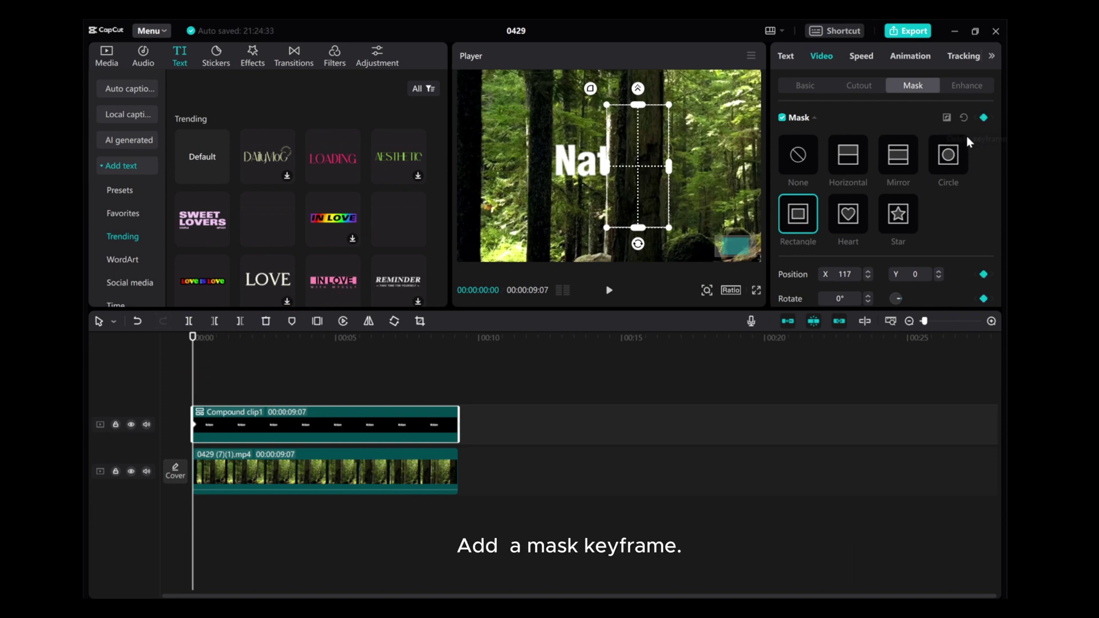
- At 00:00:02:14, move the mask onto the passing tree trunk at X 57, Y 0
left_click(607, 292)
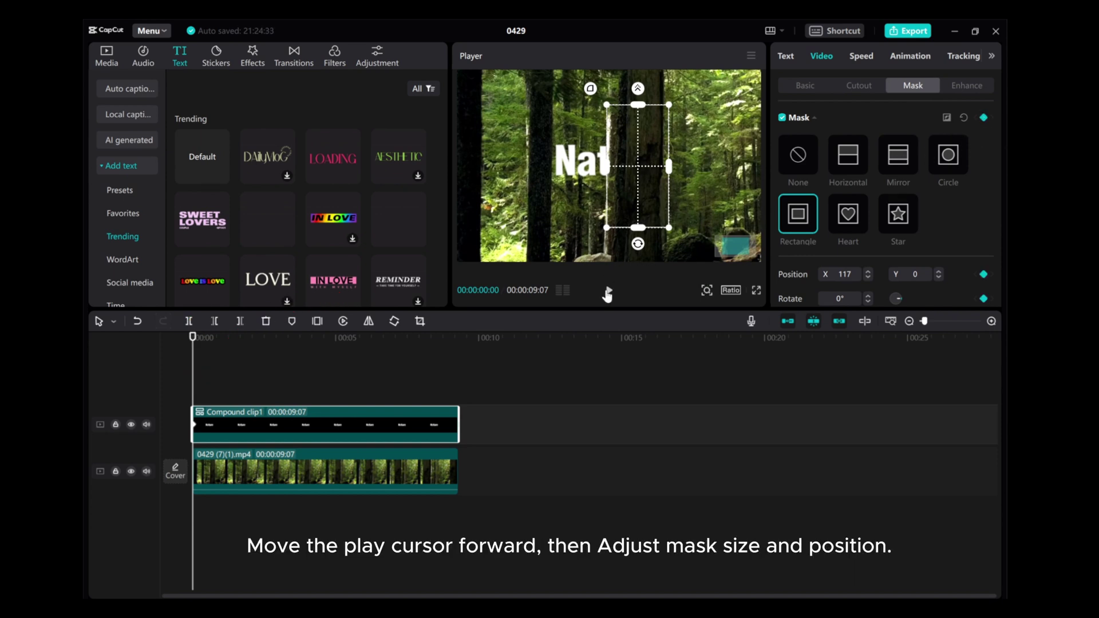
left_click(608, 292)
mouse_move(627, 191)
left_mouse_down()
mouse_move(617, 190)
mouse_move(649, 169)
mouse_move(634, 172)
left_mouse_up()
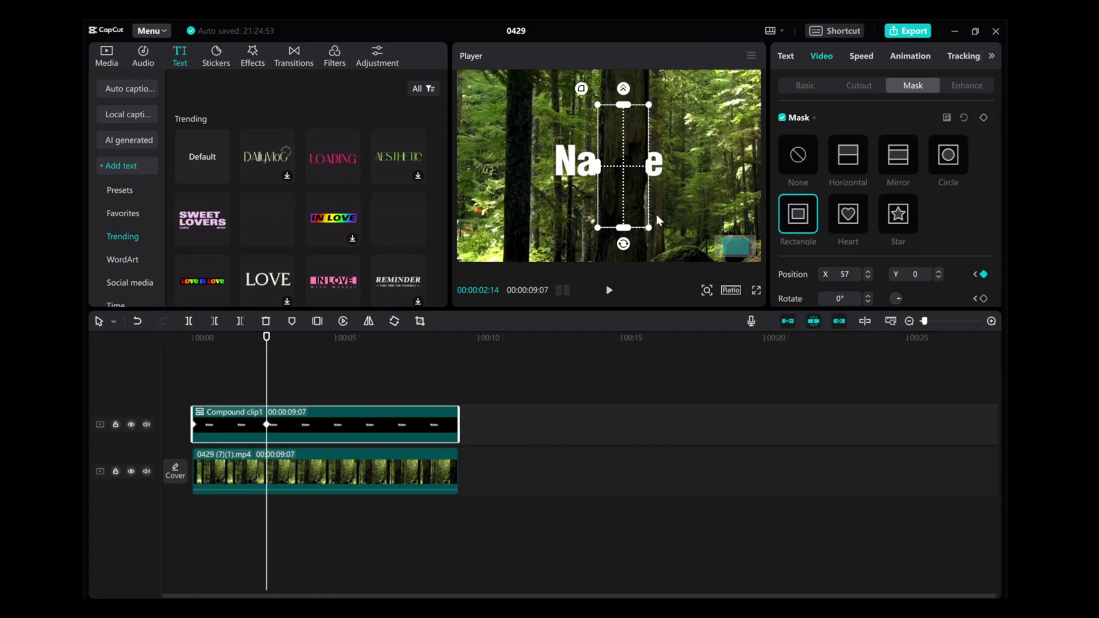
- Advance through the clip to 00:00:08:16, repositioning the mask at intervals so it follows the tree trunks passing the text
key("space")
left_click(608, 290)
left_click_drag(614, 195, 521, 190)
left_click(607, 290)
left_click(609, 290)
left_click(609, 290)
left_click(609, 290)
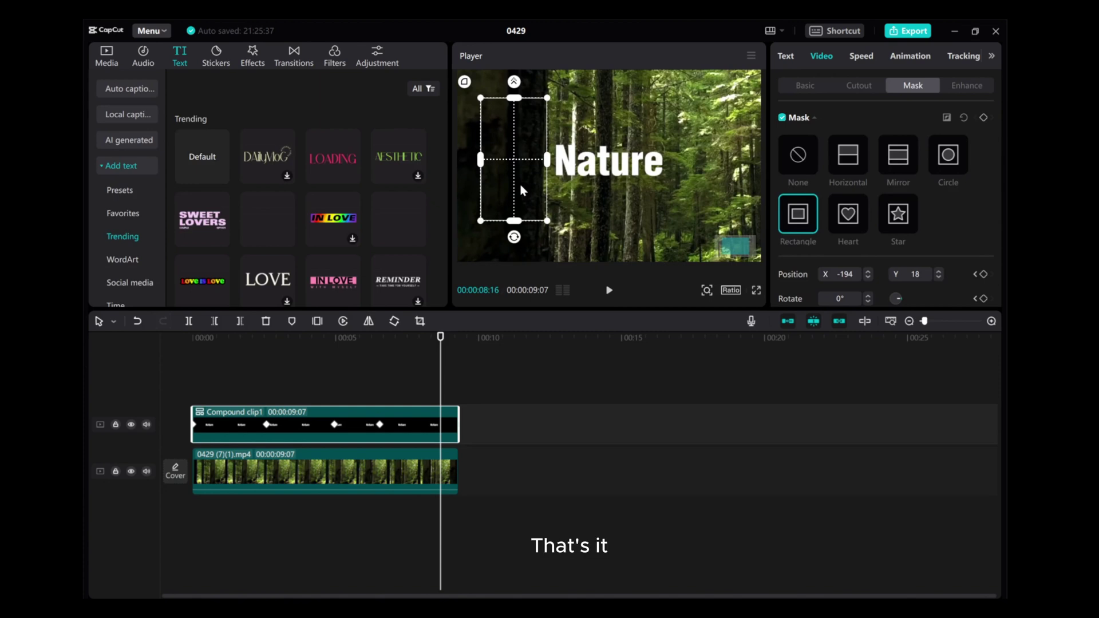
- Play the masked "Nature" video from the beginning to the end
left_click(430, 337)
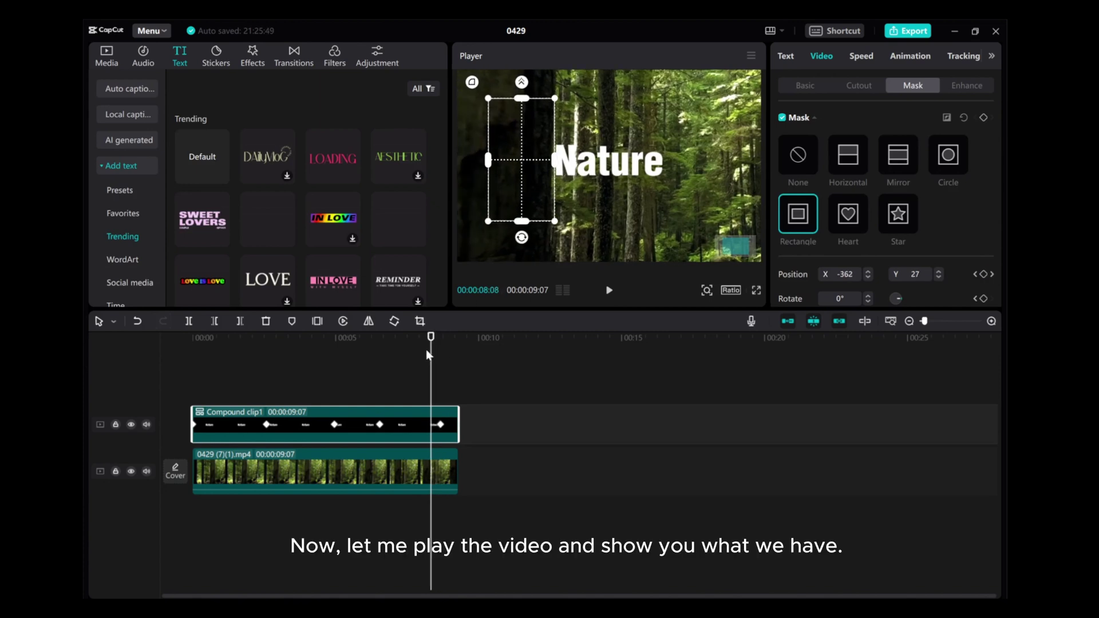
left_click(155, 378)
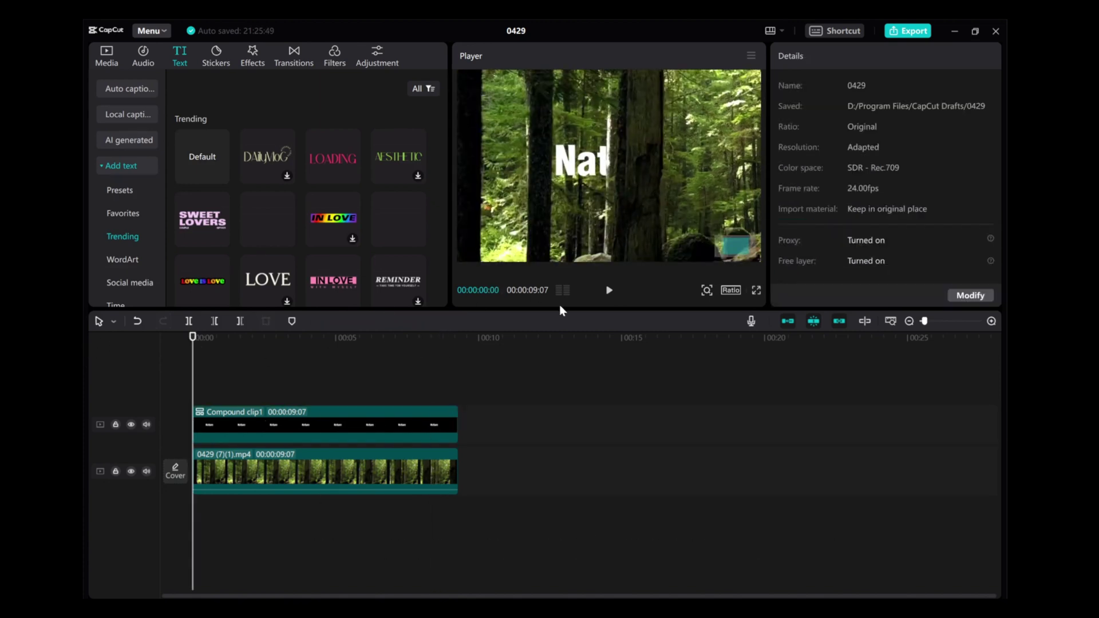
left_click(609, 291)
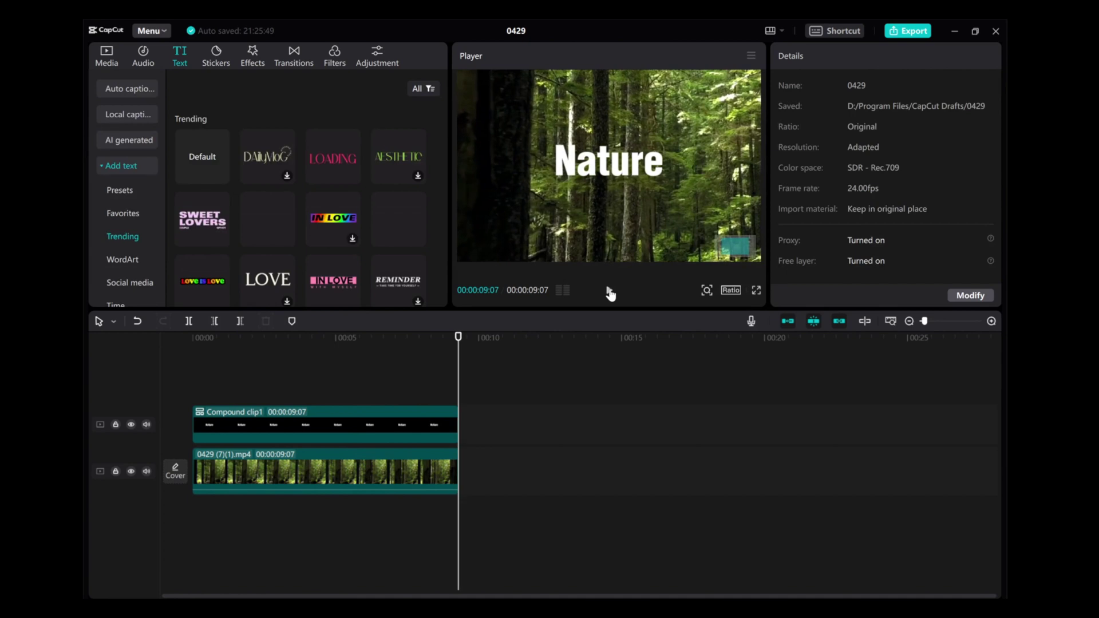
- Add a mask keyframe to the compound clip between its middle keyframes, and replay the video from the beginning
left_click_drag(458, 378, 354, 388)
left_click(320, 435)
left_click(791, 216)
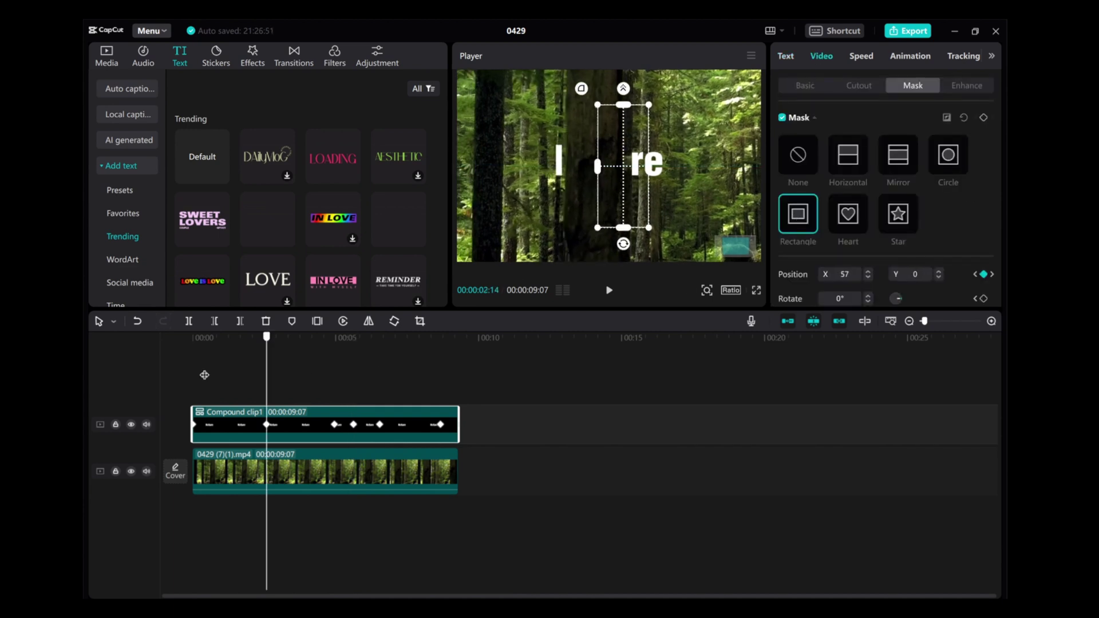
left_click(204, 375)
key("space")
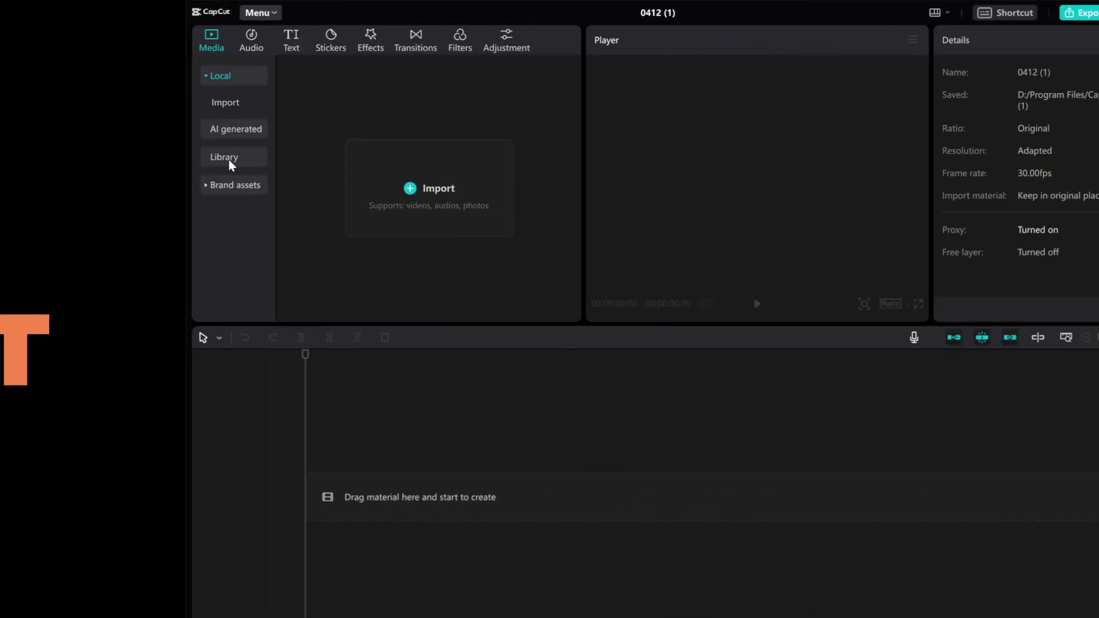
- In project 0412 (1), place the black background clip from the library at the start of the timeline
left_click(229, 158)
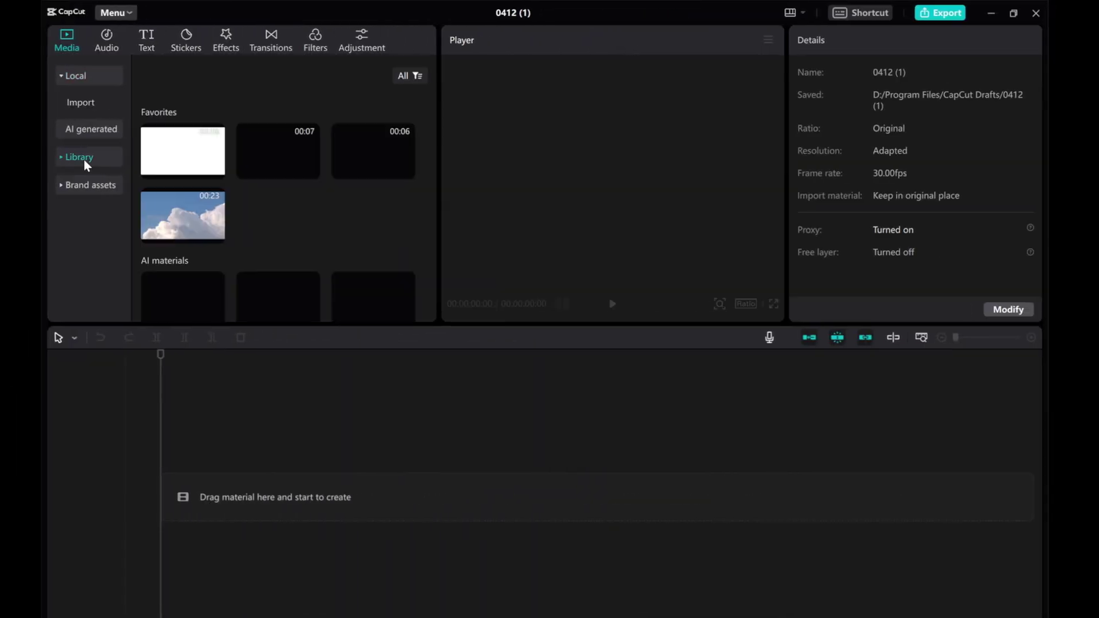
left_click(54, 155)
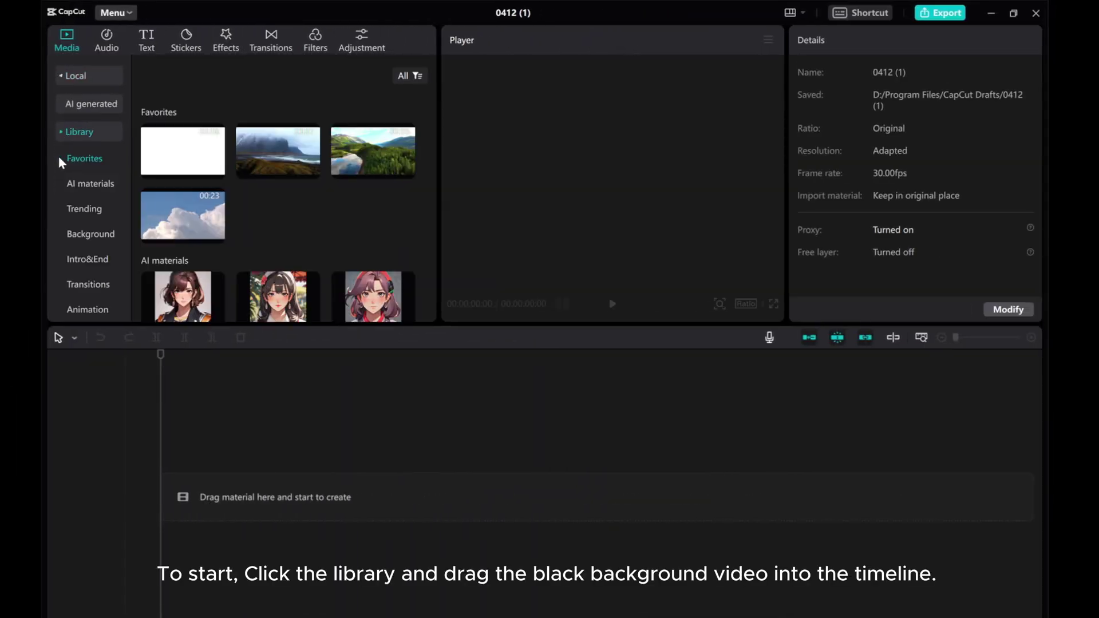
left_click(81, 233)
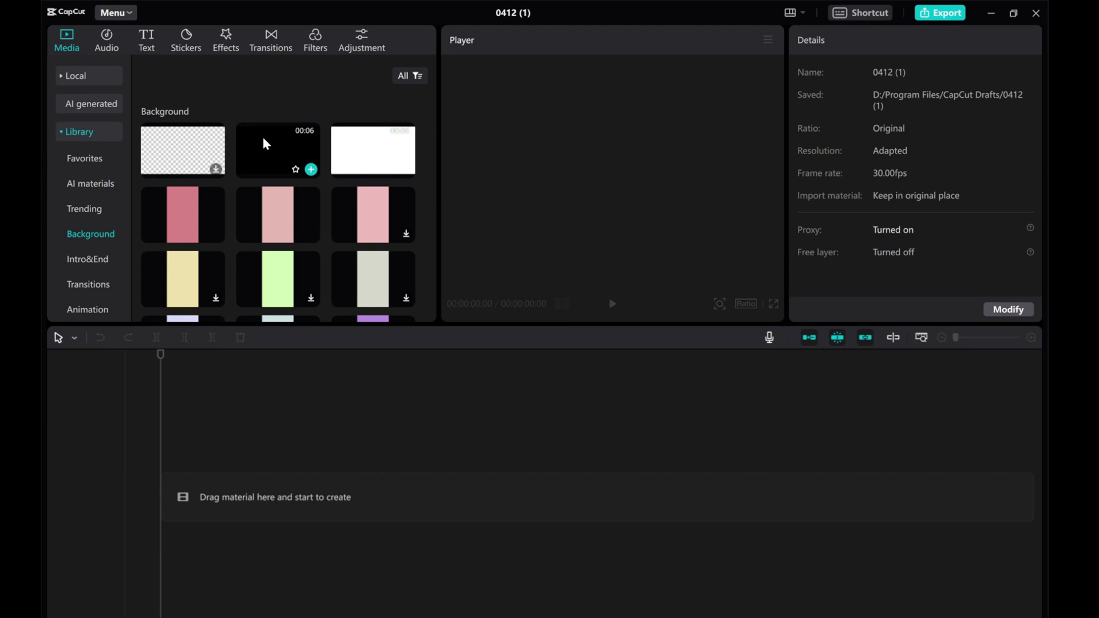
left_click_drag(273, 152, 159, 496)
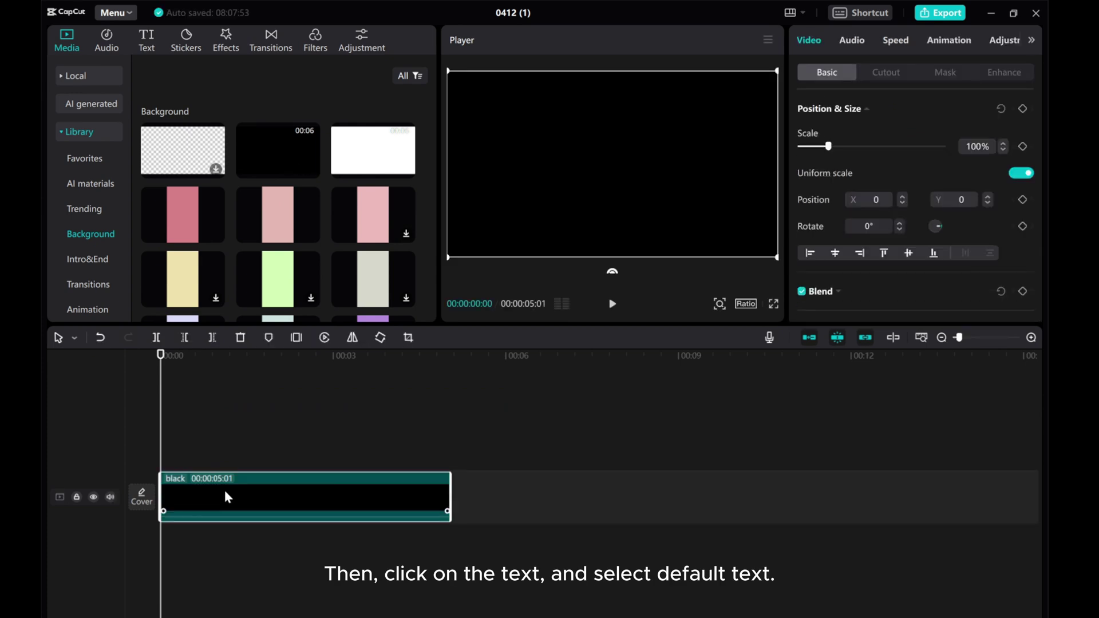
- Add a default text above the black clip and extend it to the clip's full length
left_click(147, 43)
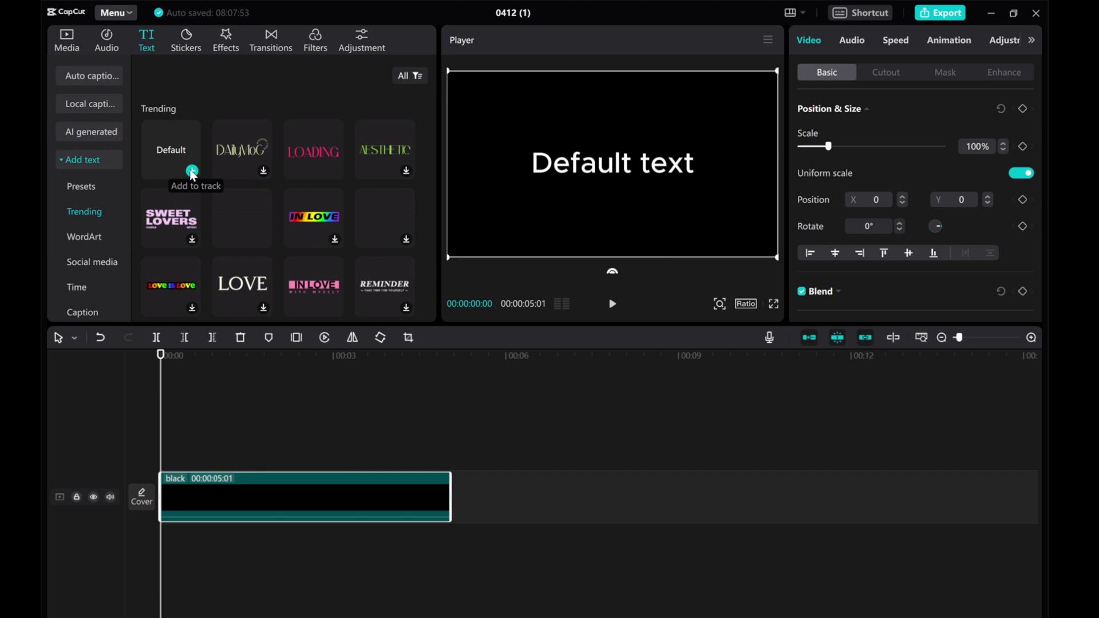
left_click(192, 171)
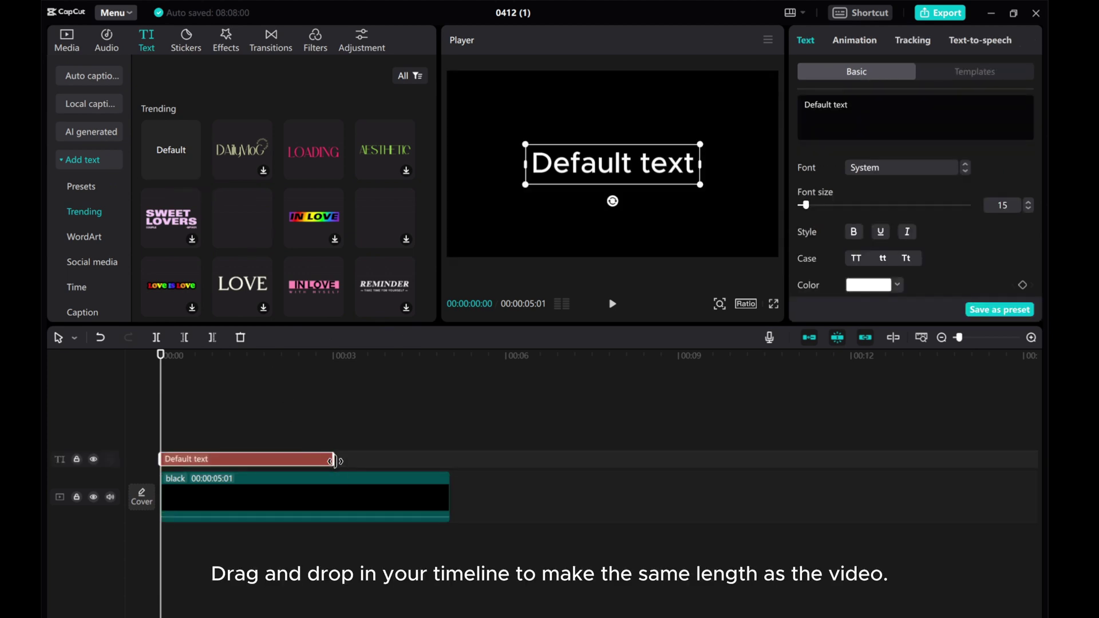
left_click_drag(342, 460, 452, 460)
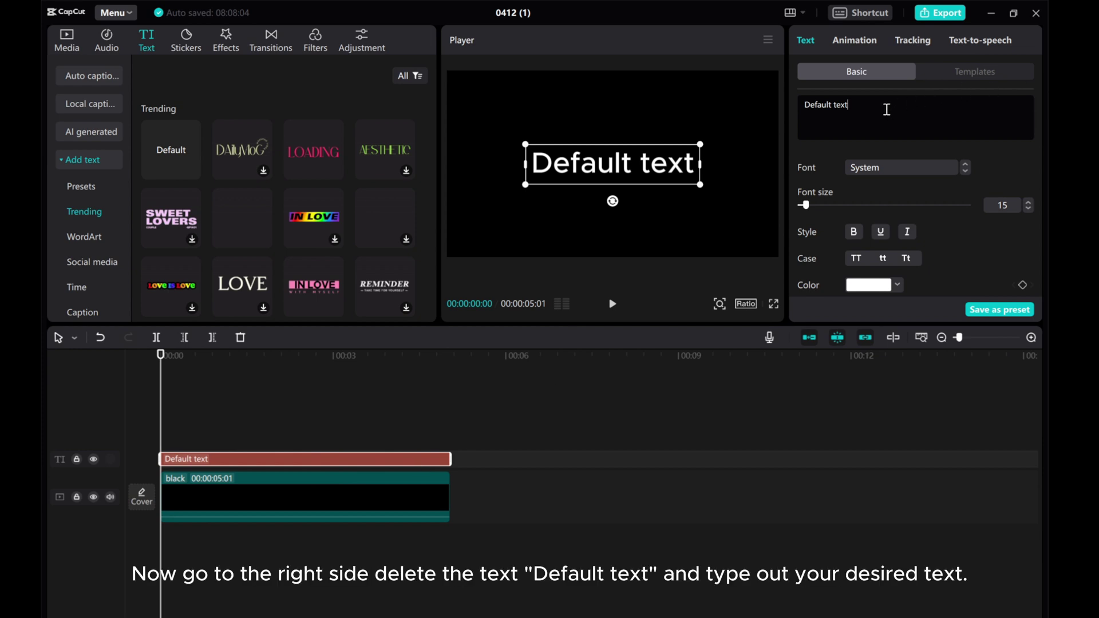
- Change the word "Default" so the text layer reads "Glitch text"
left_click_drag(831, 105, 774, 115)
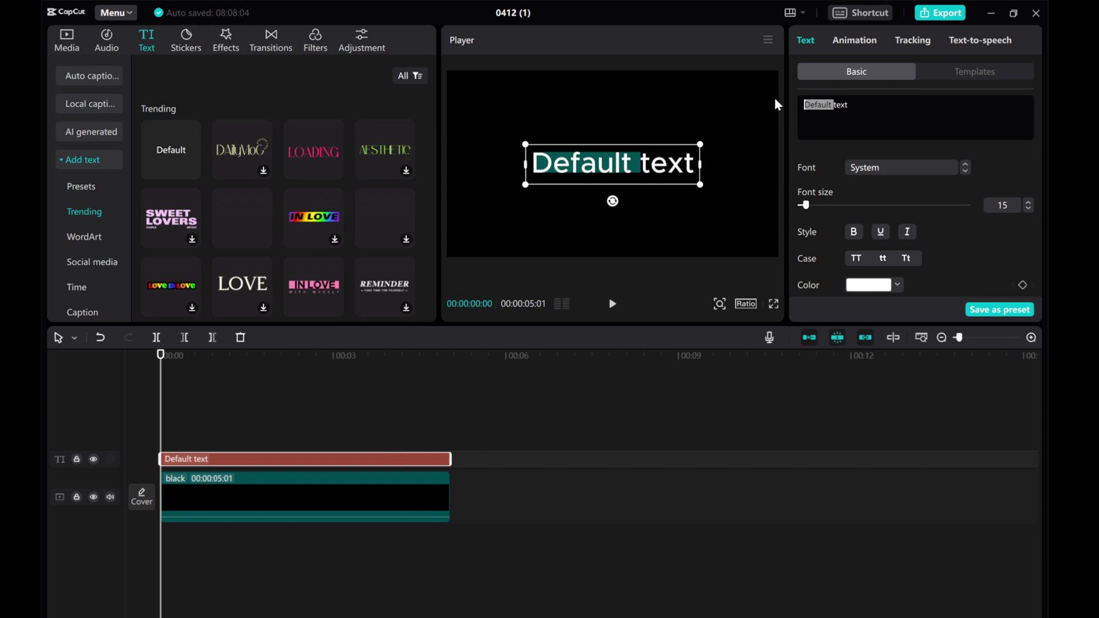
type("Glitc")
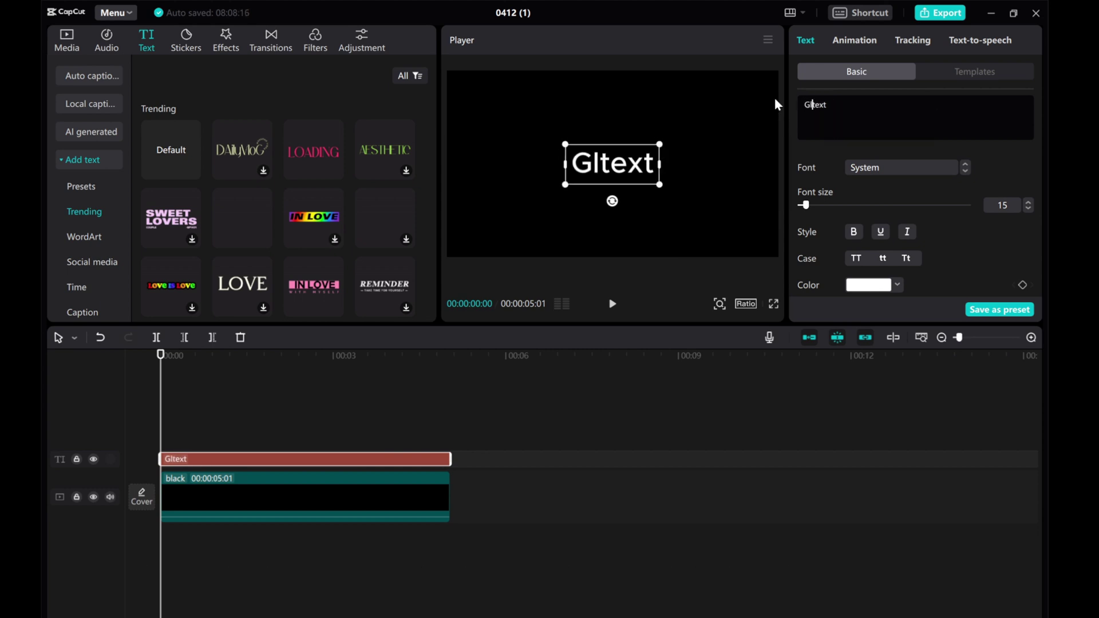
type("h")
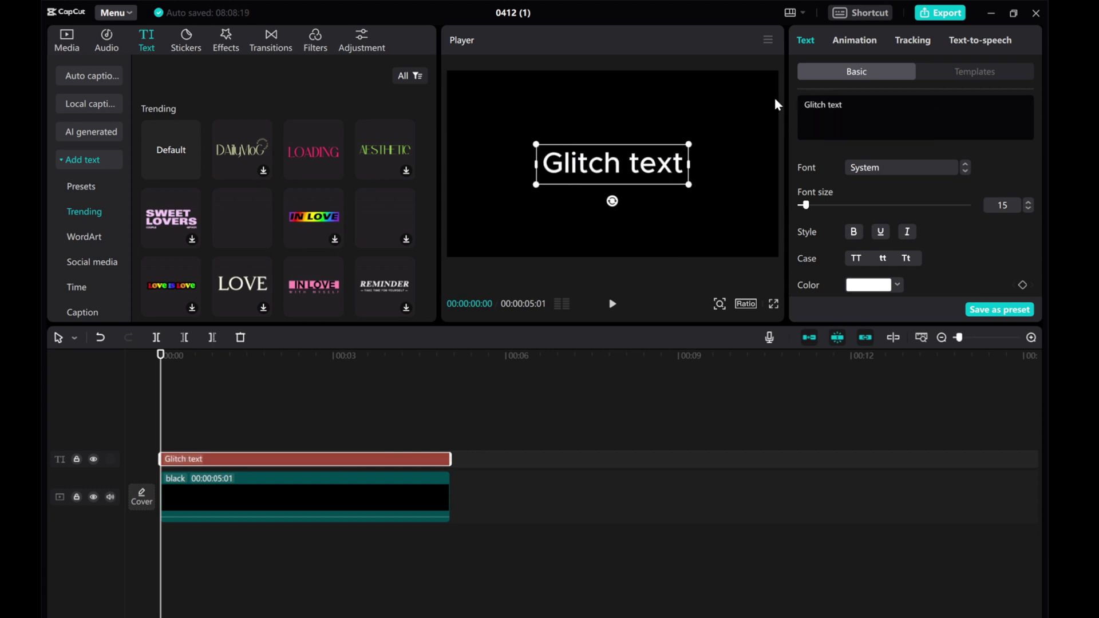
- Format the glitch text in MonumentExtended-Blk, all uppercase, at font size 18
left_click(897, 170)
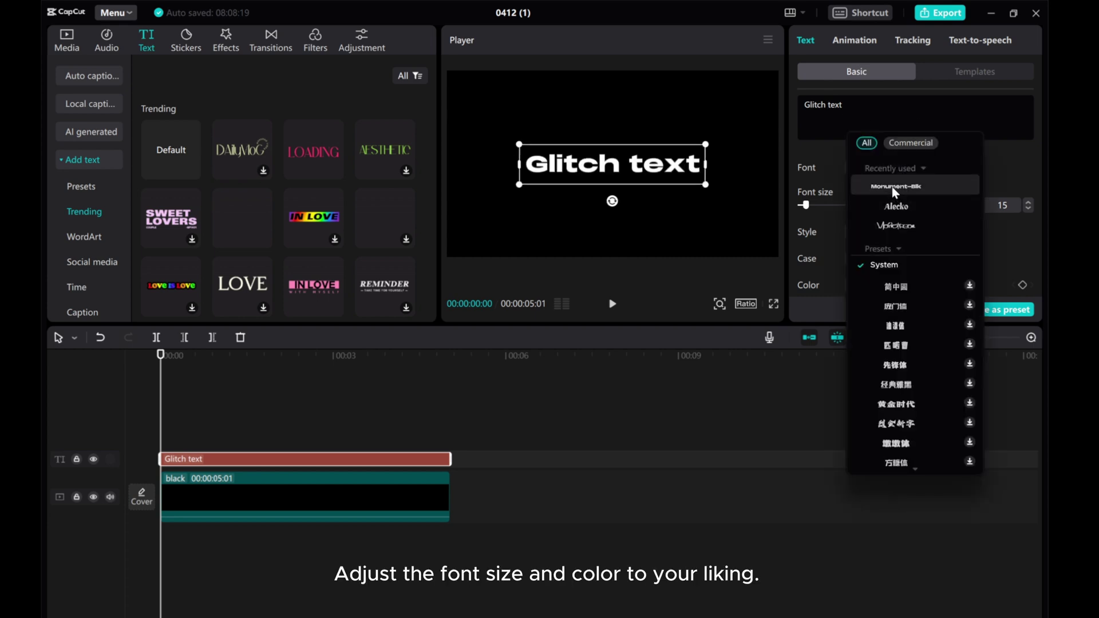
left_click(894, 189)
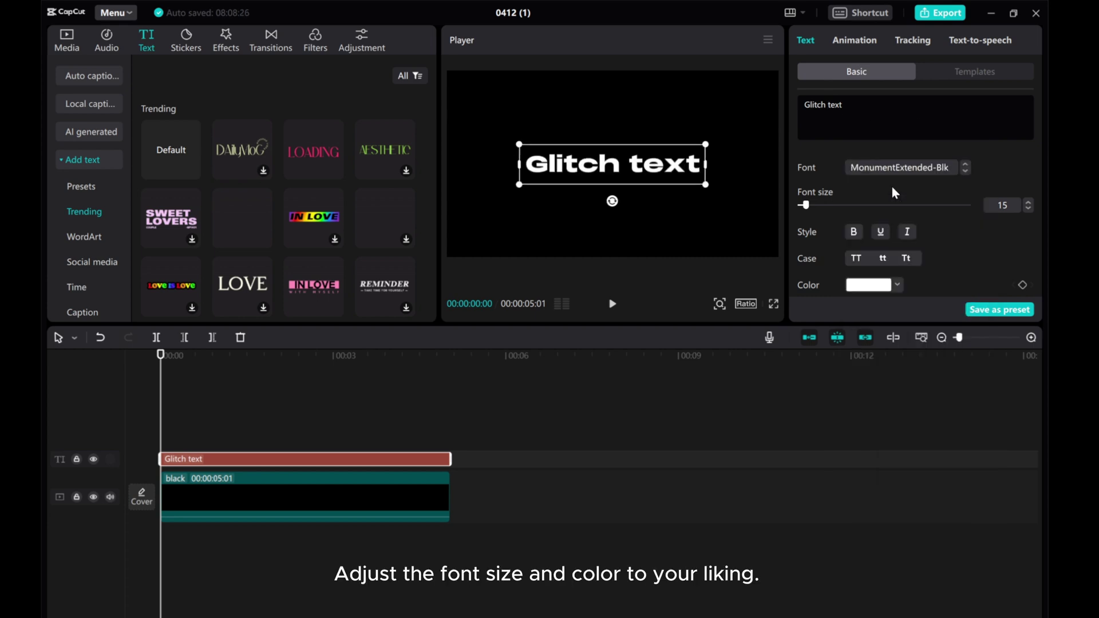
left_click(854, 263)
left_click(1029, 204)
double_click(1029, 204)
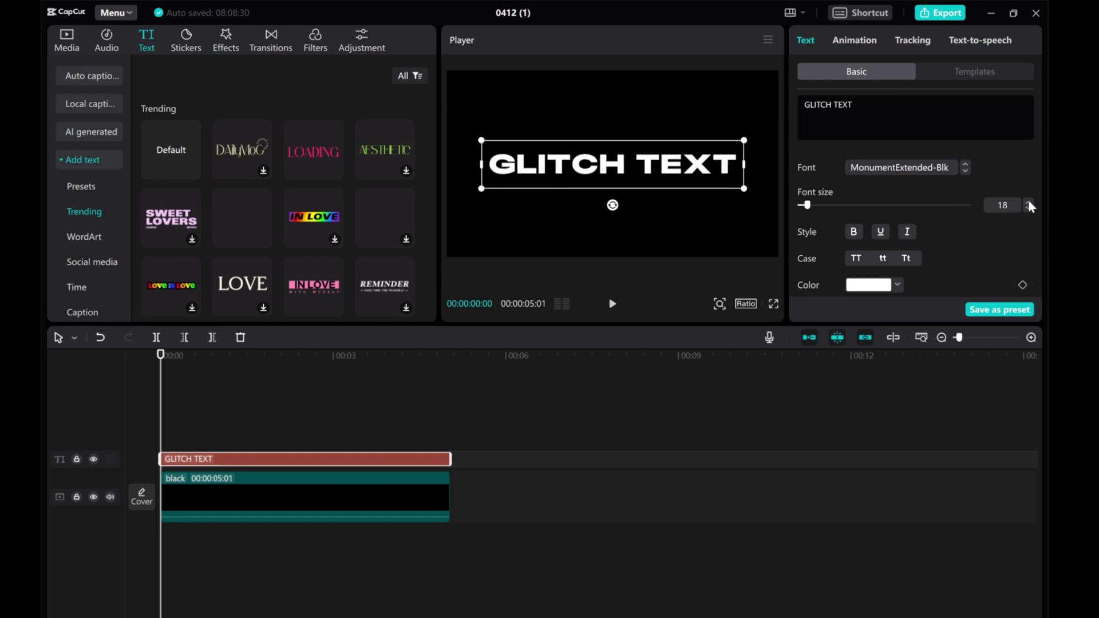
- Set the color of the GLITCH TEXT layer to orange FA864C
scroll(952, 235, "down", 2)
left_click(880, 241)
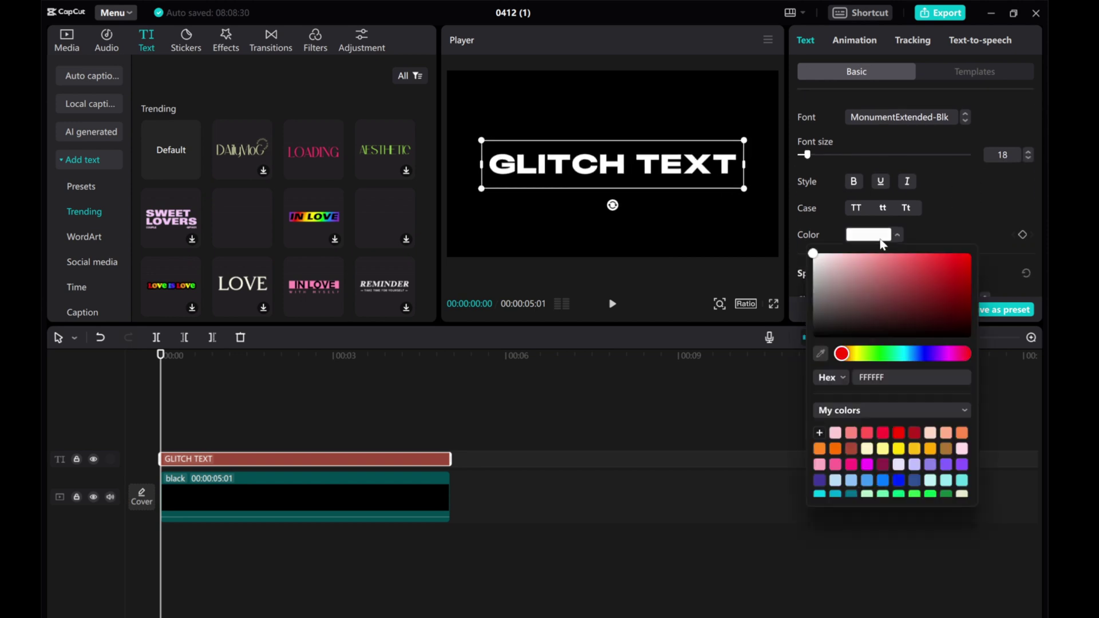
left_click(962, 433)
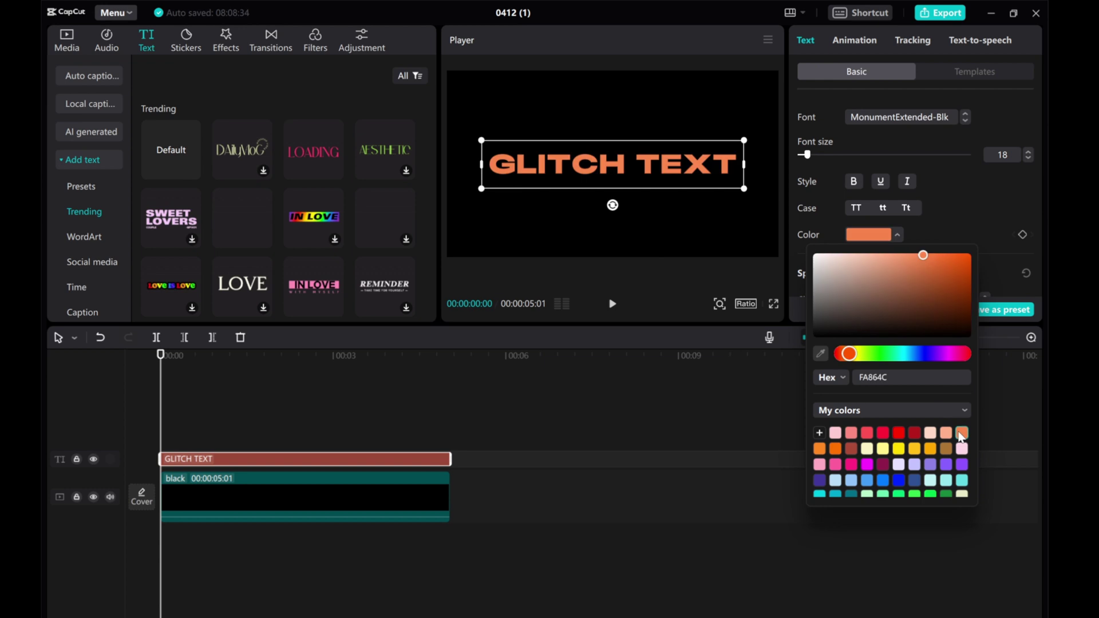
left_click(956, 198)
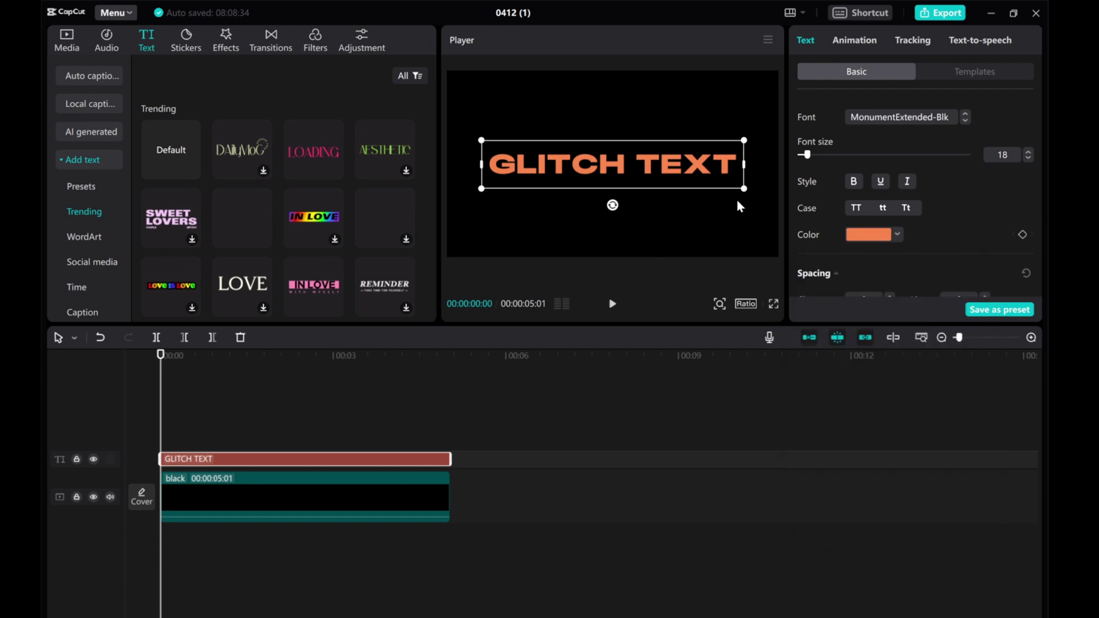
- Apply the Glitch entrance animation to the GLITCH TEXT layer
left_click(840, 41)
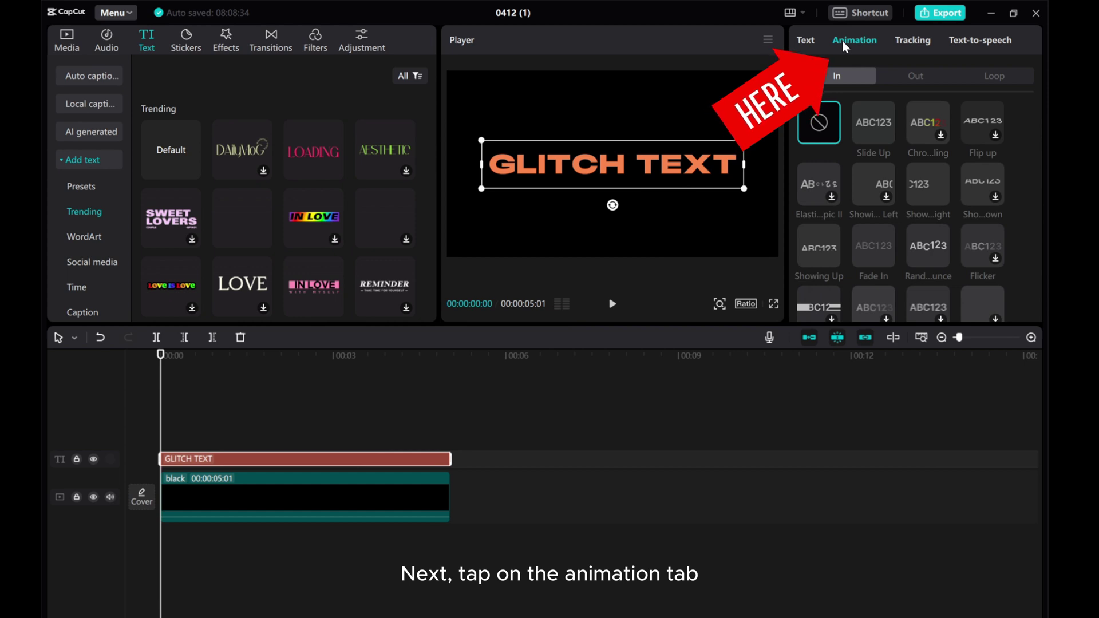
scroll(895, 140, "down", 3)
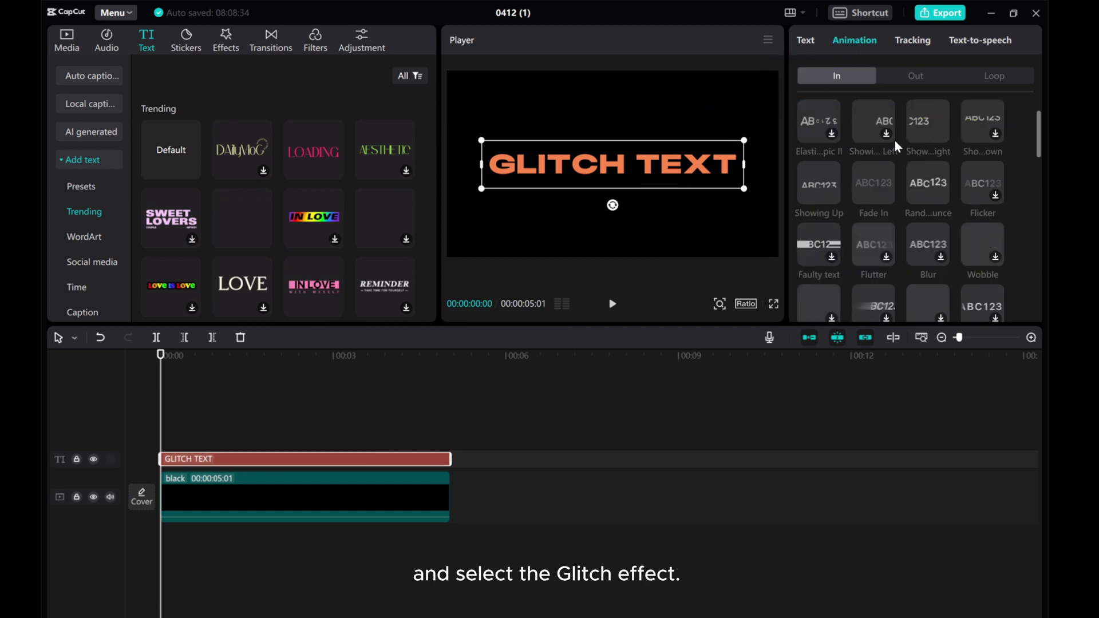
scroll(888, 222, "down", 3)
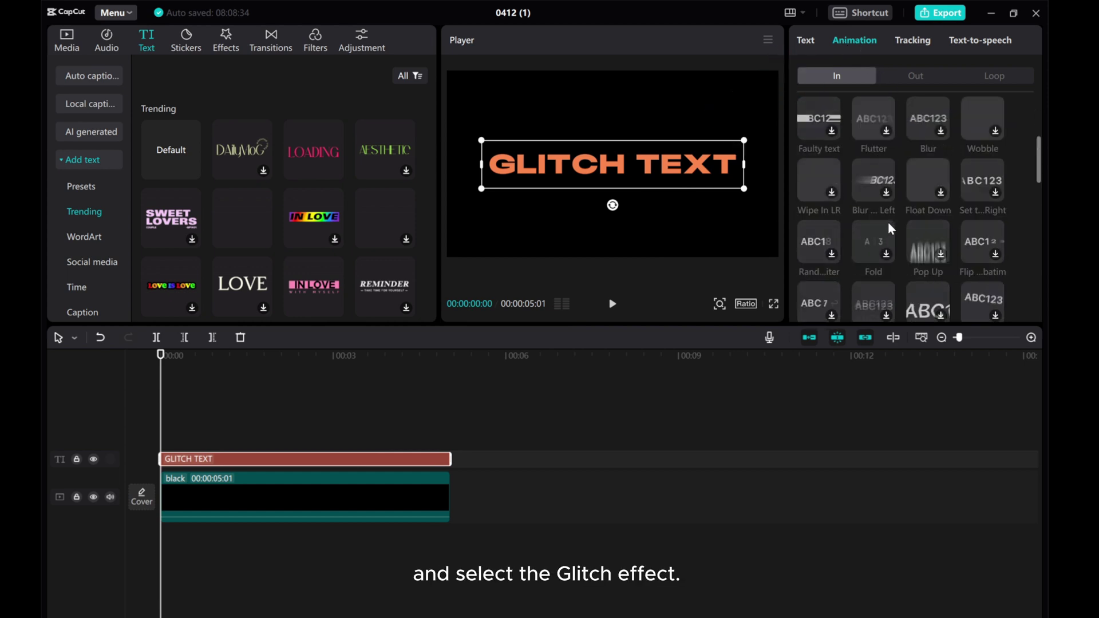
scroll(887, 222, "down", 1)
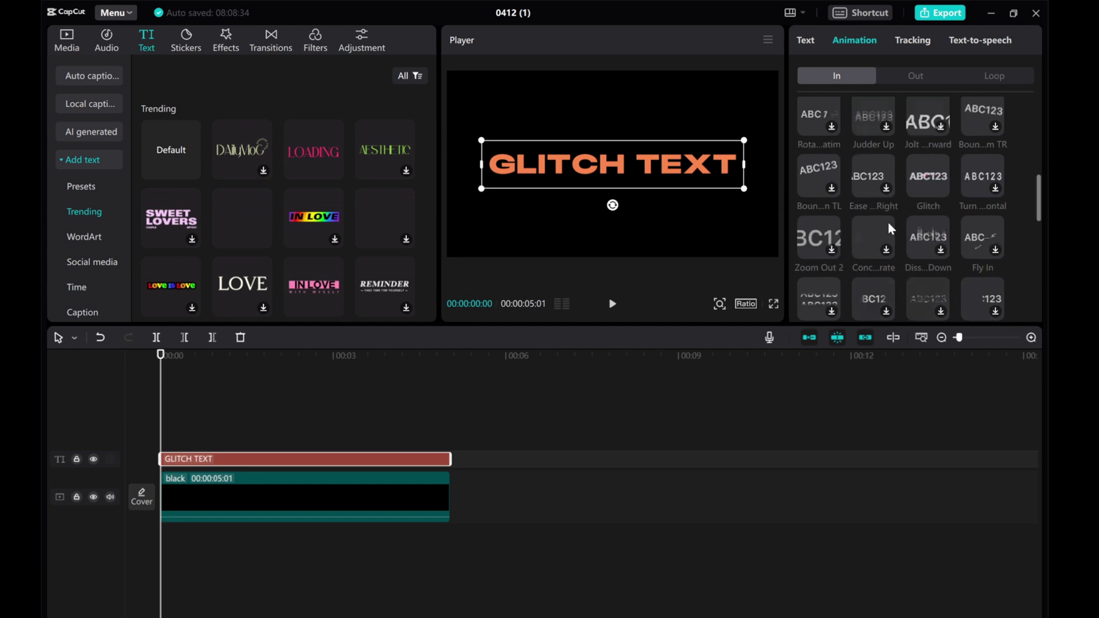
left_click(926, 185)
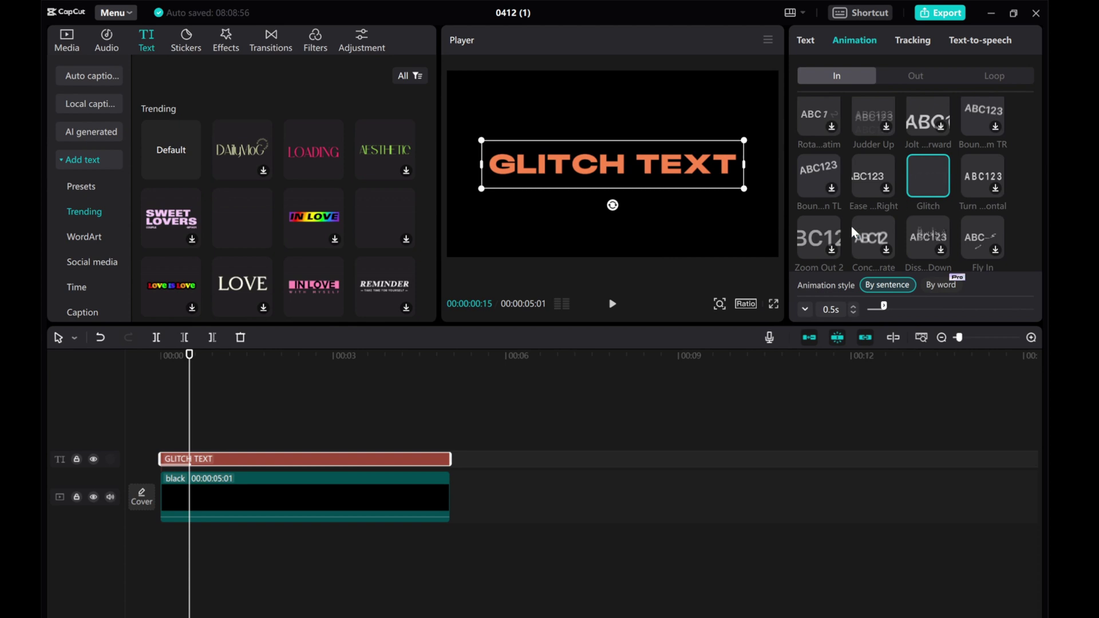
- Play back the Glitch animation from the start of the timeline to check how it looks
left_click(613, 304)
left_click(611, 304)
left_click_drag(242, 390, 80, 360)
left_click(611, 304)
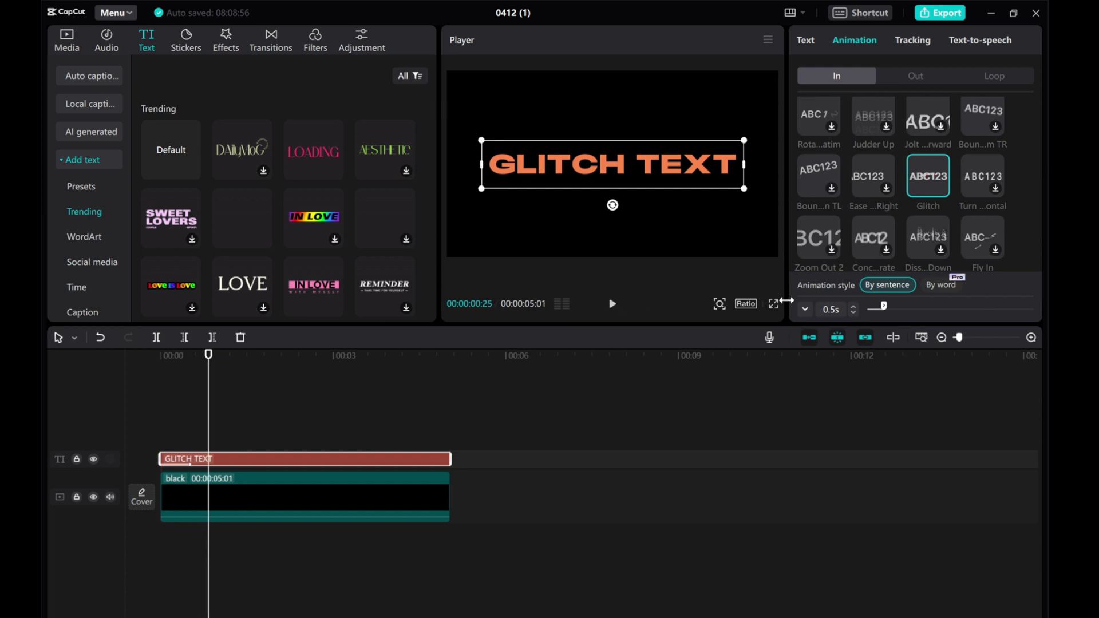
- Set the Glitch animation's duration to 1.0 s and play the text back from the start of the timeline
left_click(854, 307)
left_click(854, 306)
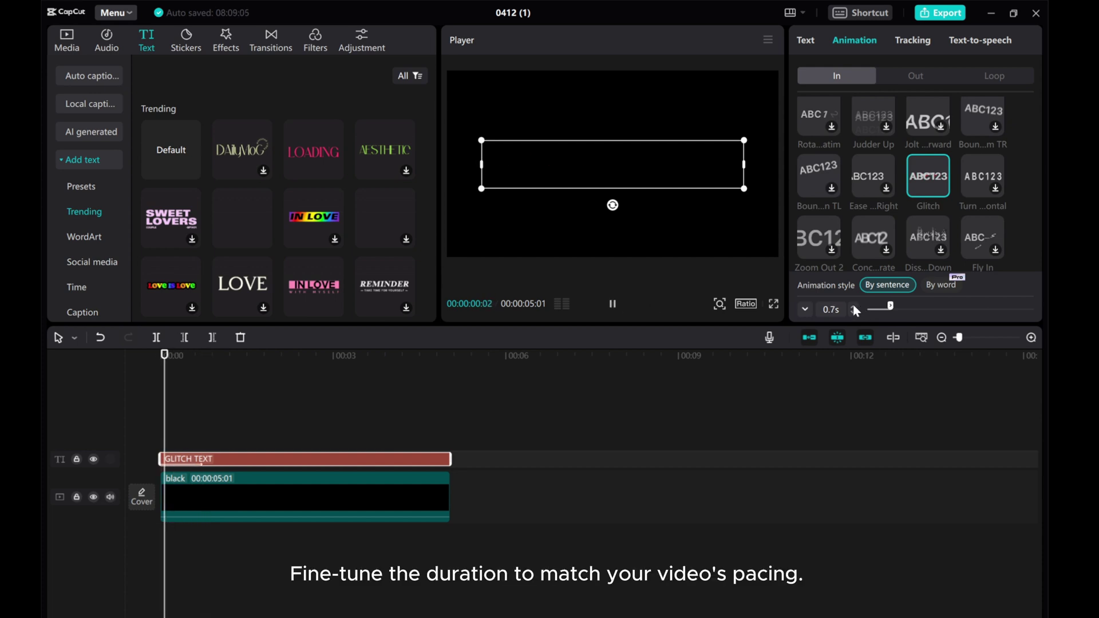
left_click(854, 309)
left_click(854, 309)
left_click(854, 309)
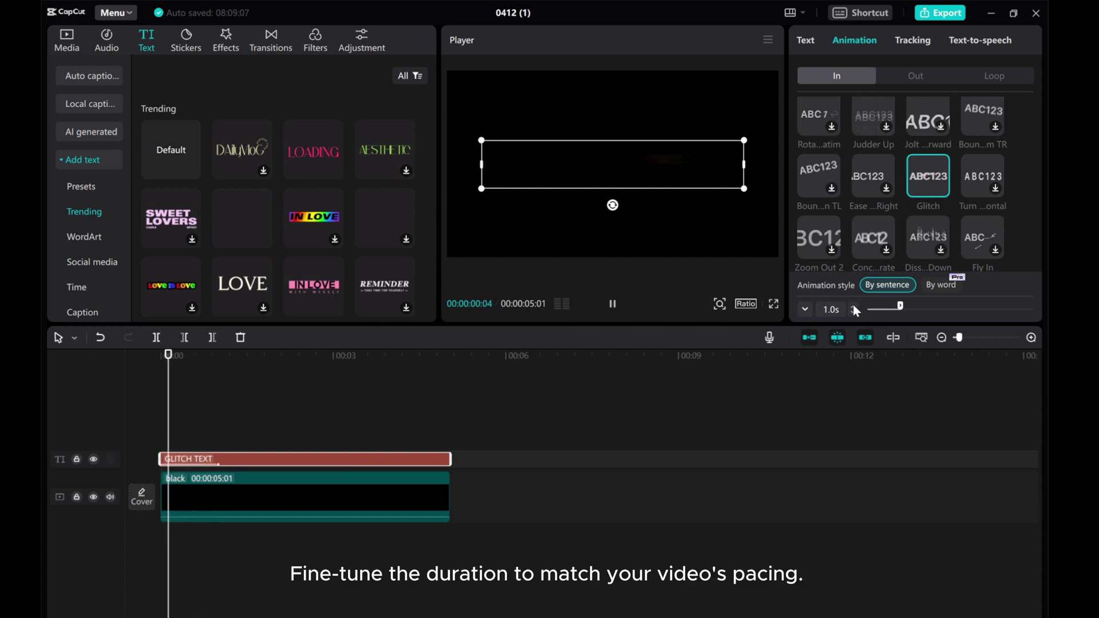
key("space")
key("Home")
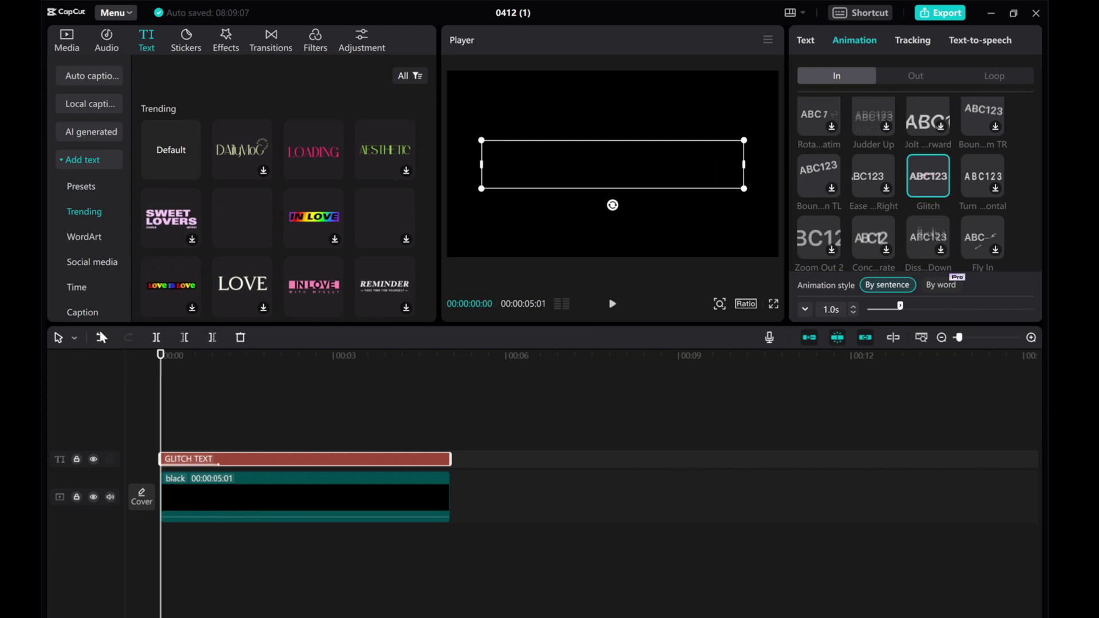
left_click(612, 305)
left_click(611, 305)
key("Home")
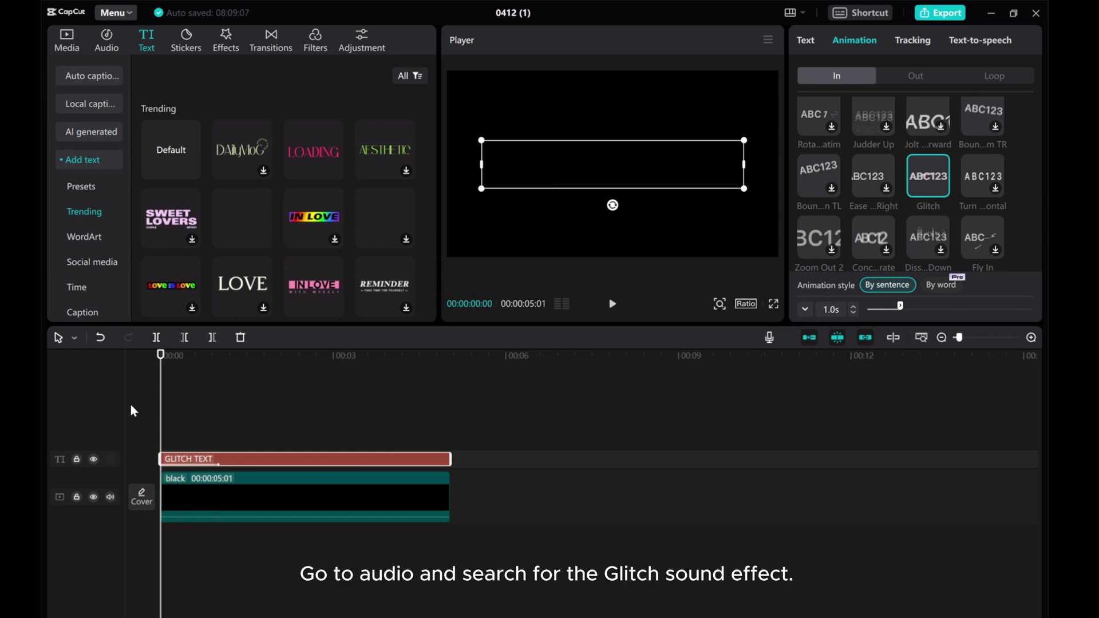
- Search the audio music library for "glitch"
left_click(102, 42)
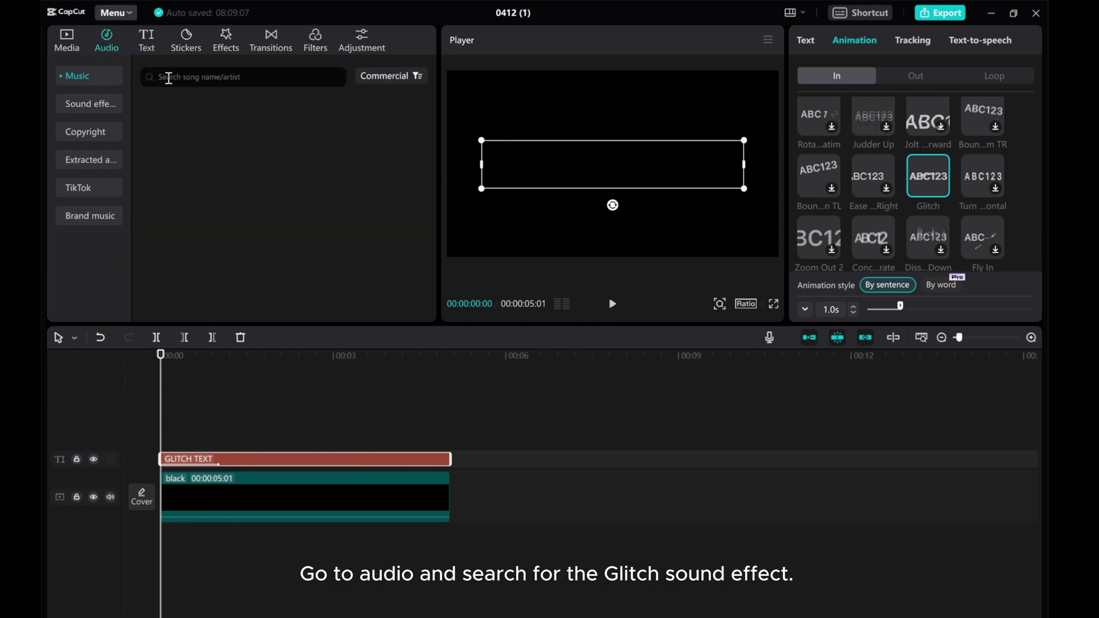
type("glitch")
key("Return")
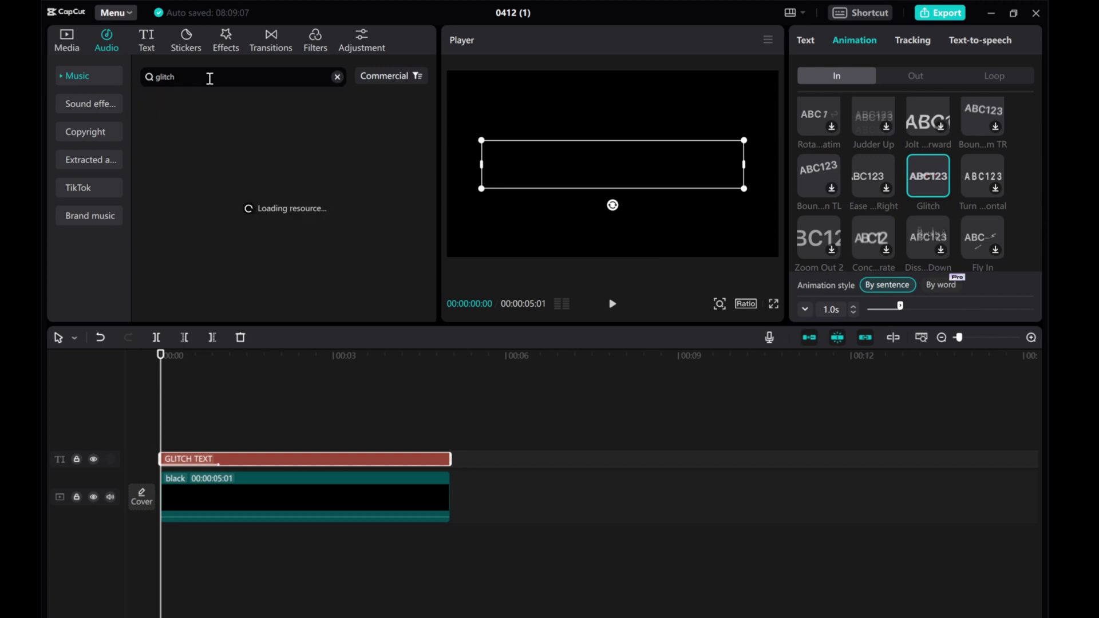
left_click_drag(159, 382, 166, 381)
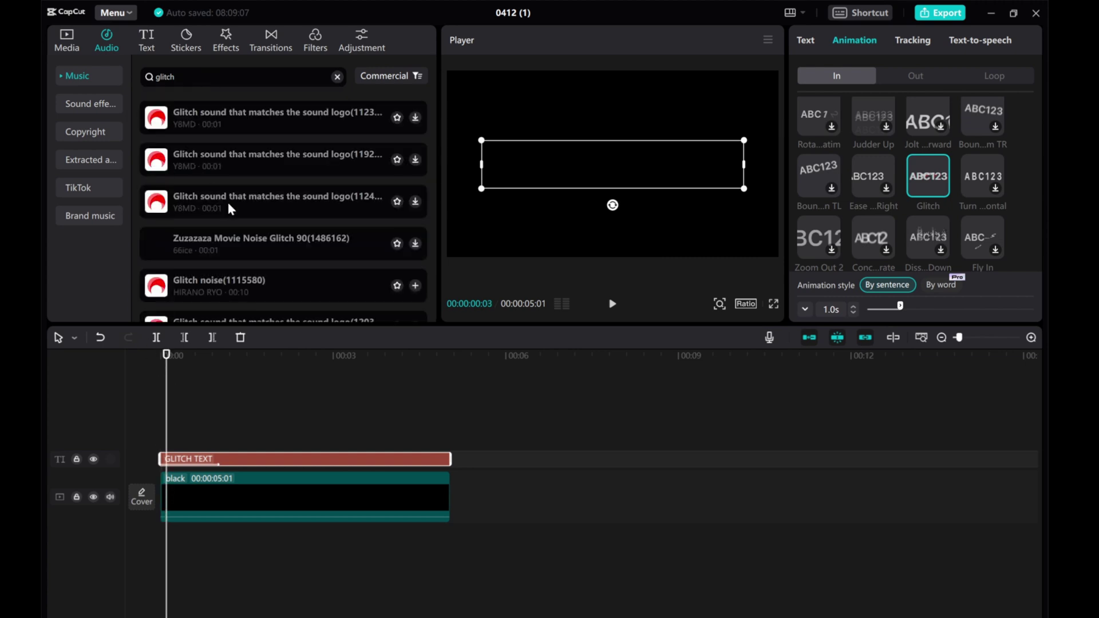
- Listen to the sounds "Glitch noise" and the first "Glitch sound that matches the sound logo" from the search results
left_click(230, 284)
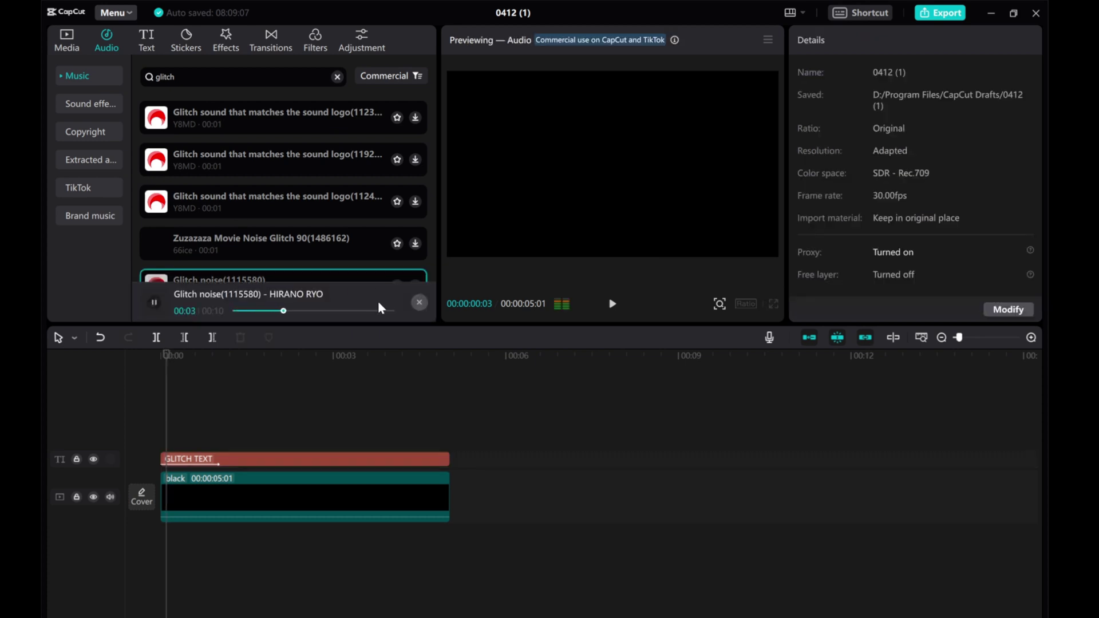
left_click(416, 301)
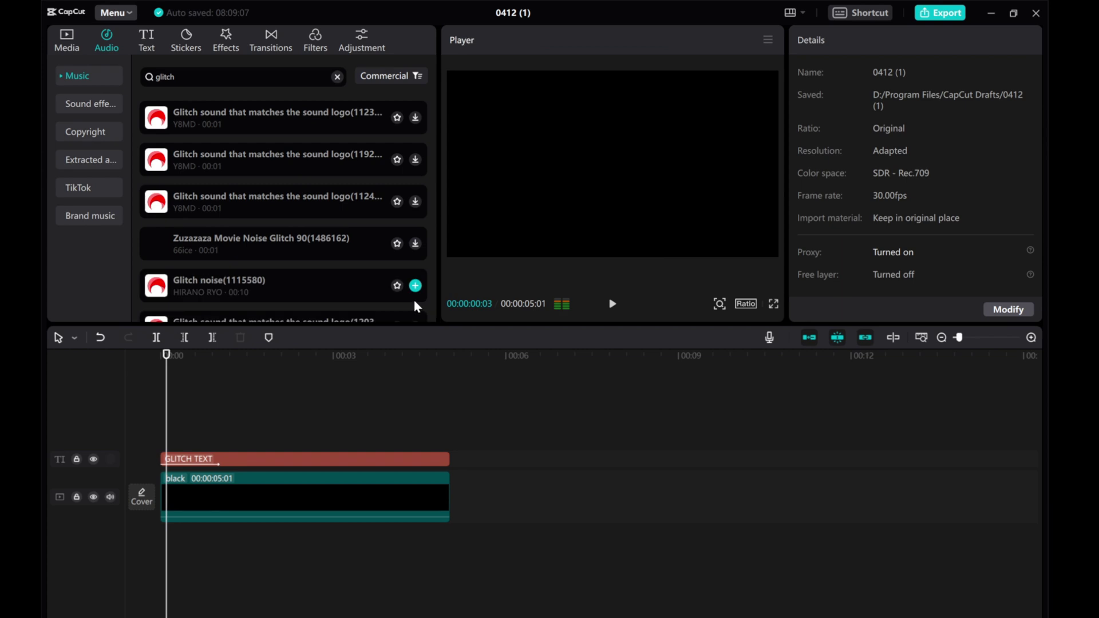
left_click(240, 115)
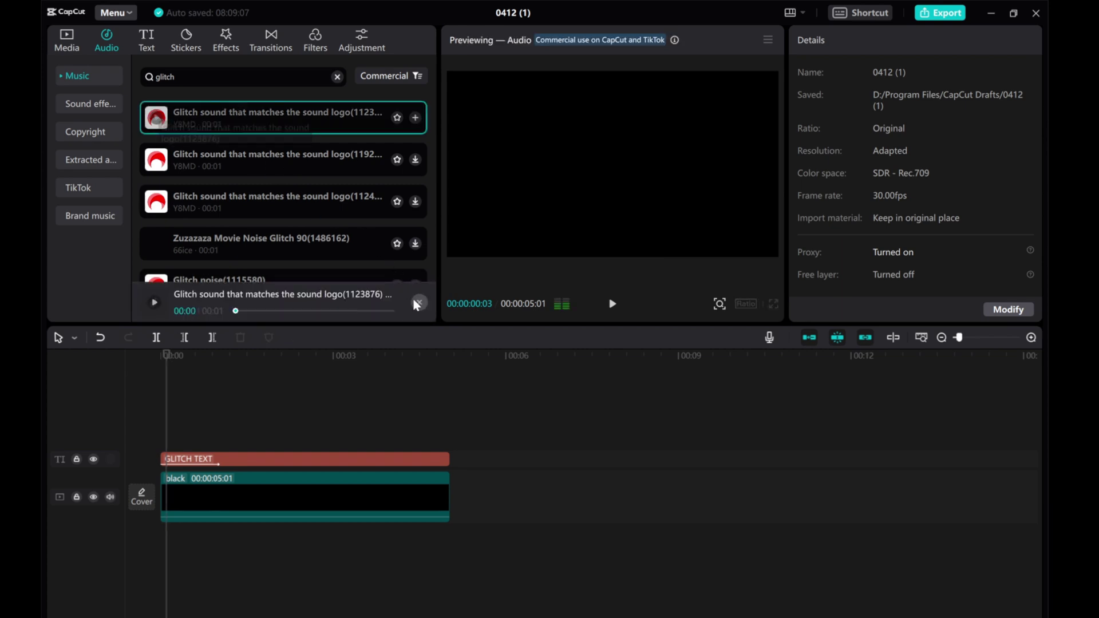
left_click(233, 116)
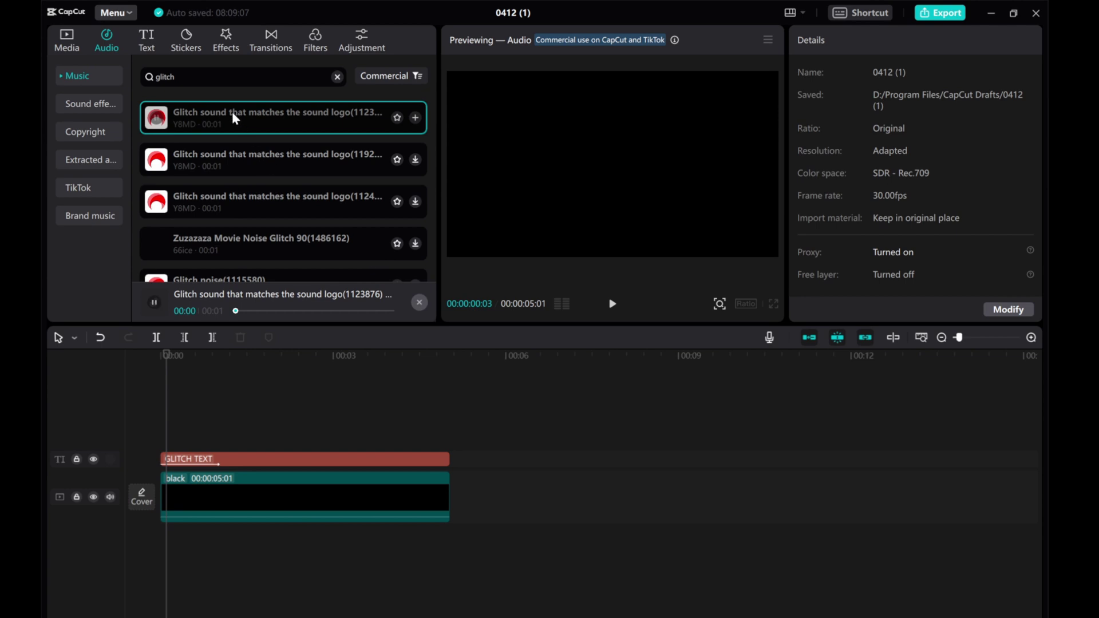
left_click(419, 302)
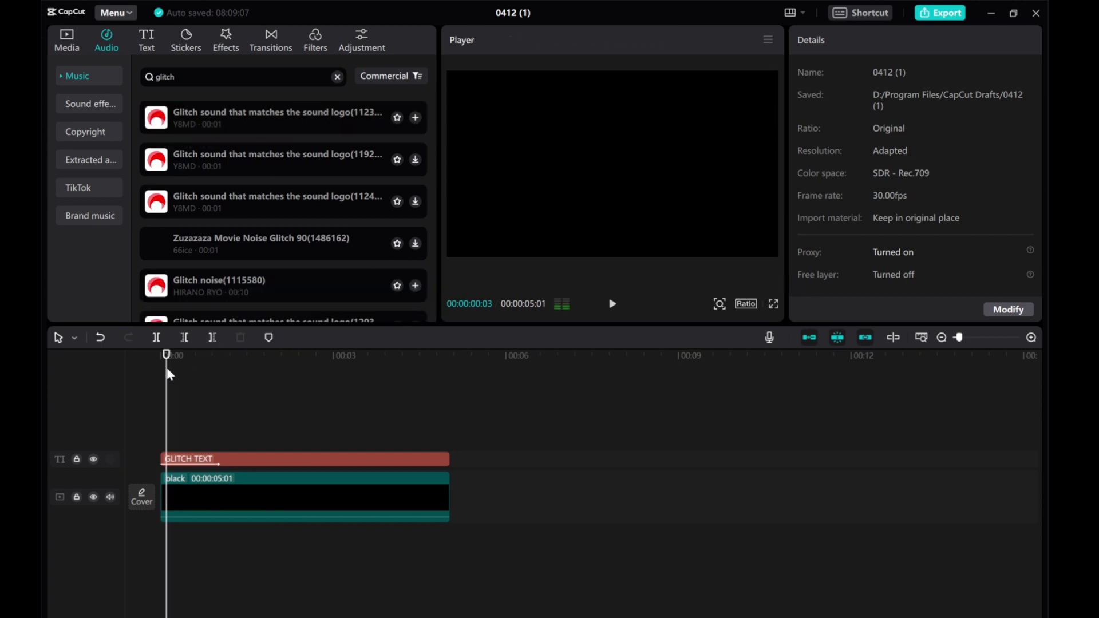
- Place the first "Glitch sound that matches the sound logo" beneath the black clip, aligned with the start of the timeline
left_click_drag(165, 375, 128, 326)
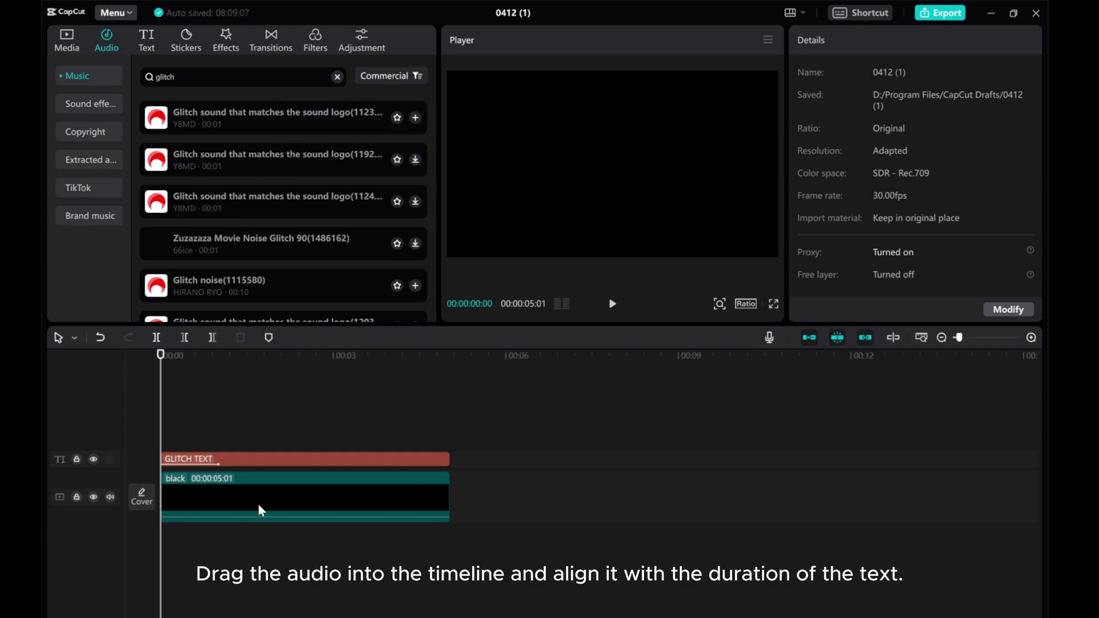
left_click_drag(206, 548, 163, 547)
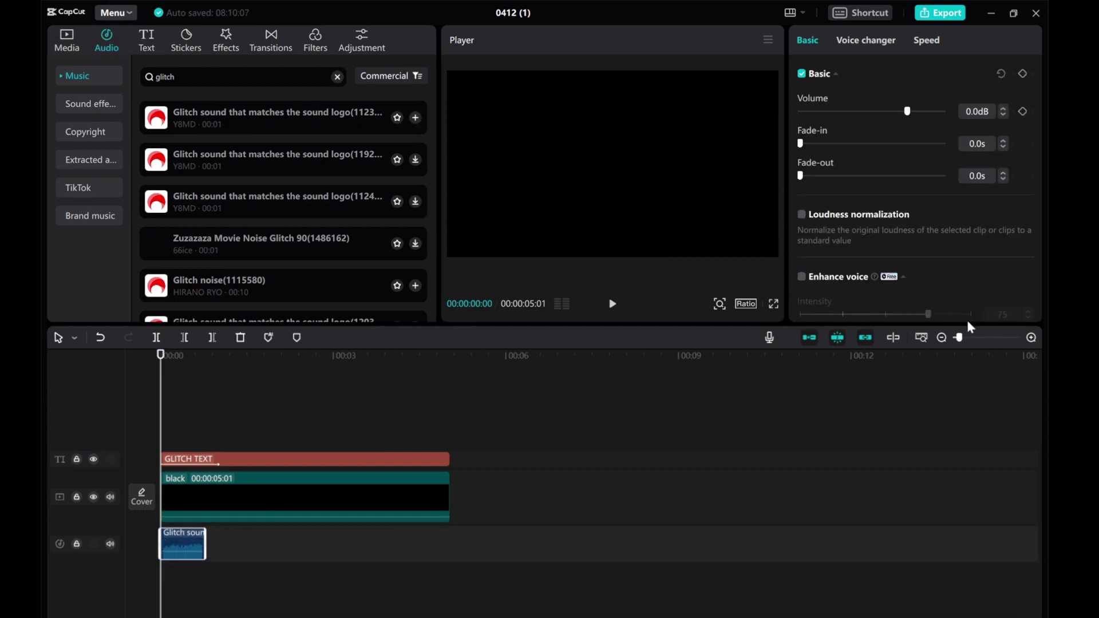
- Shorten the entrance animation of the GLITCH TEXT layer to match the length of the glitch sound
left_click(1031, 337)
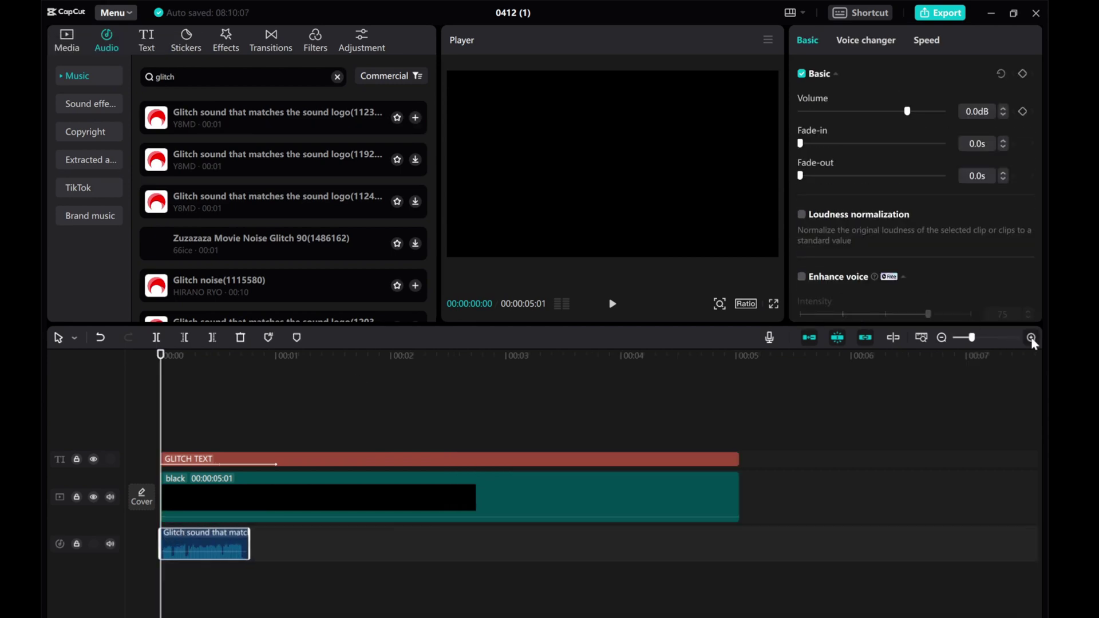
left_click(234, 456)
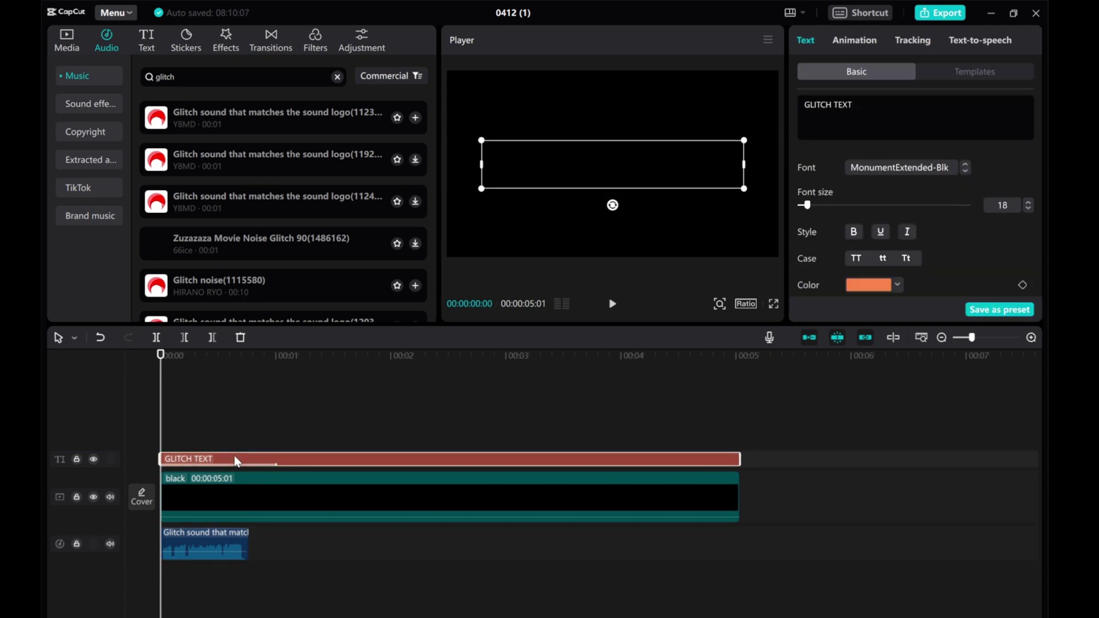
left_click(852, 42)
left_click(853, 312)
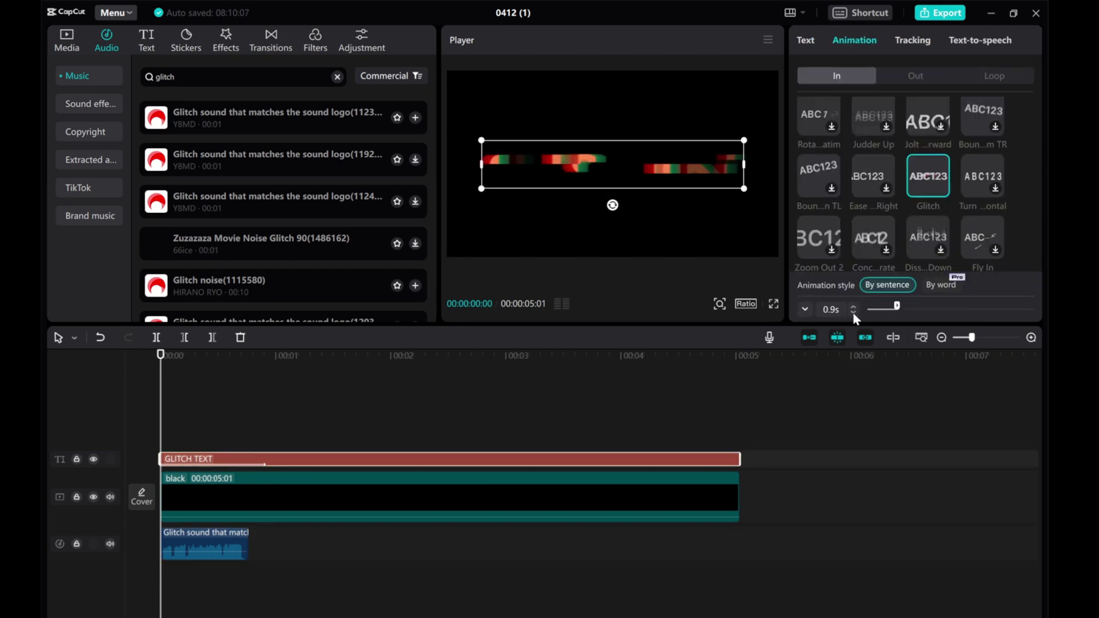
left_click(854, 313)
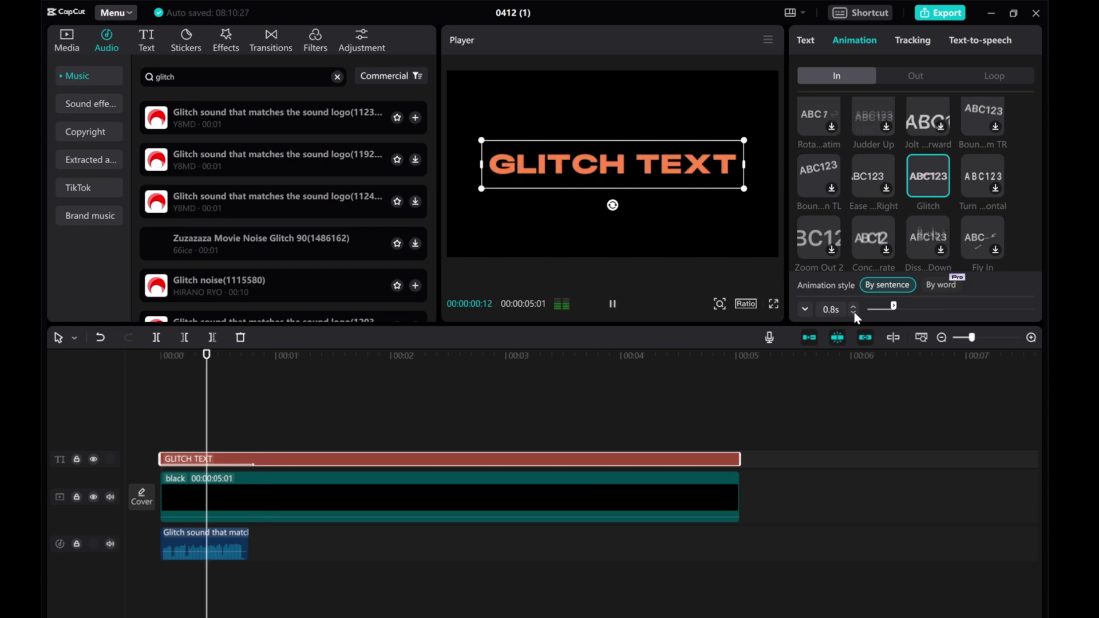
left_click(854, 314)
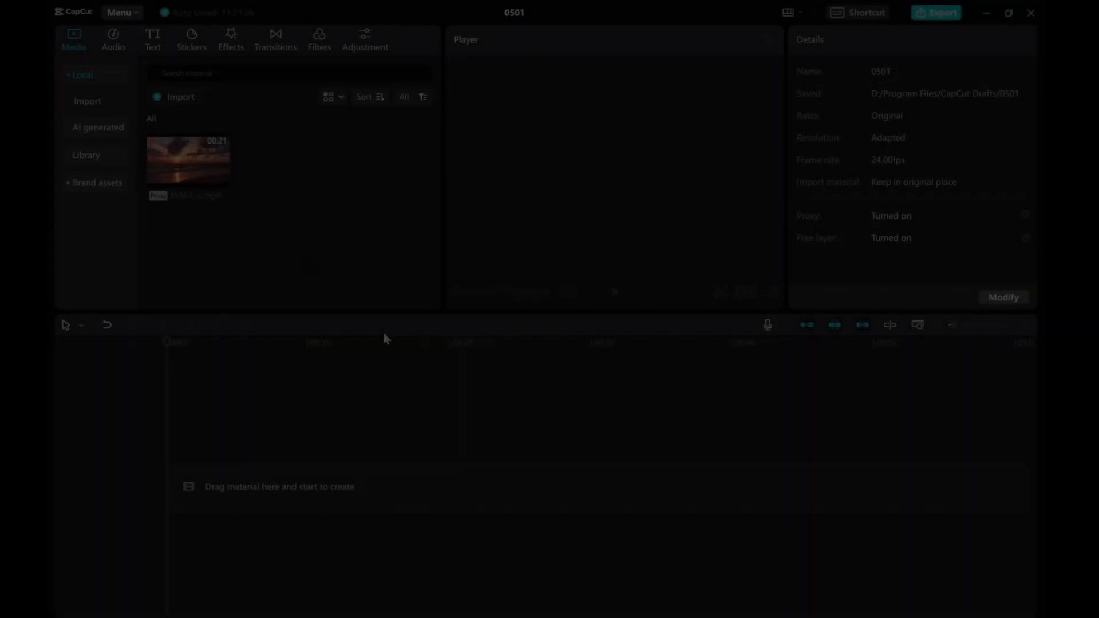
- In project 0501, place the sunset video on the timeline with a default text above it extended to the video's full length
left_click_drag(180, 169, 177, 482)
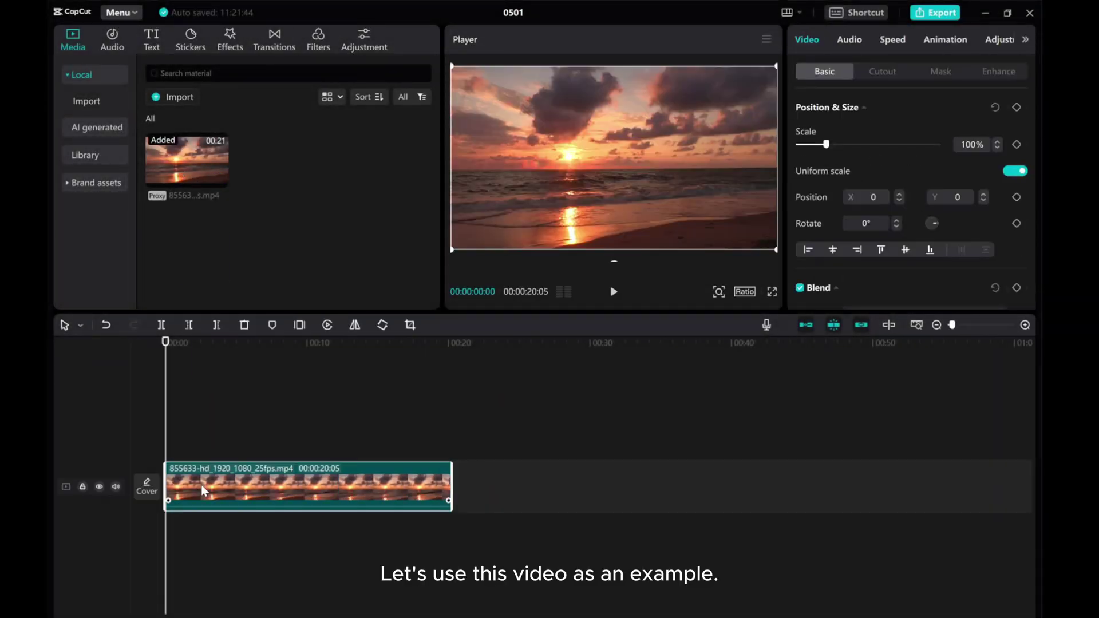
left_click(151, 42)
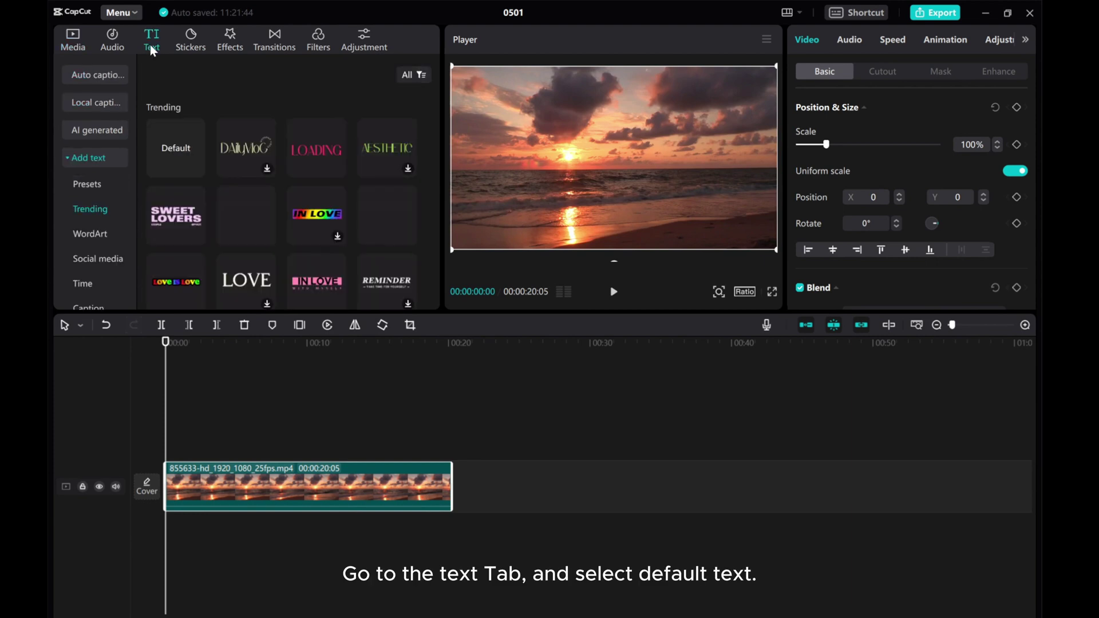
left_click(197, 169)
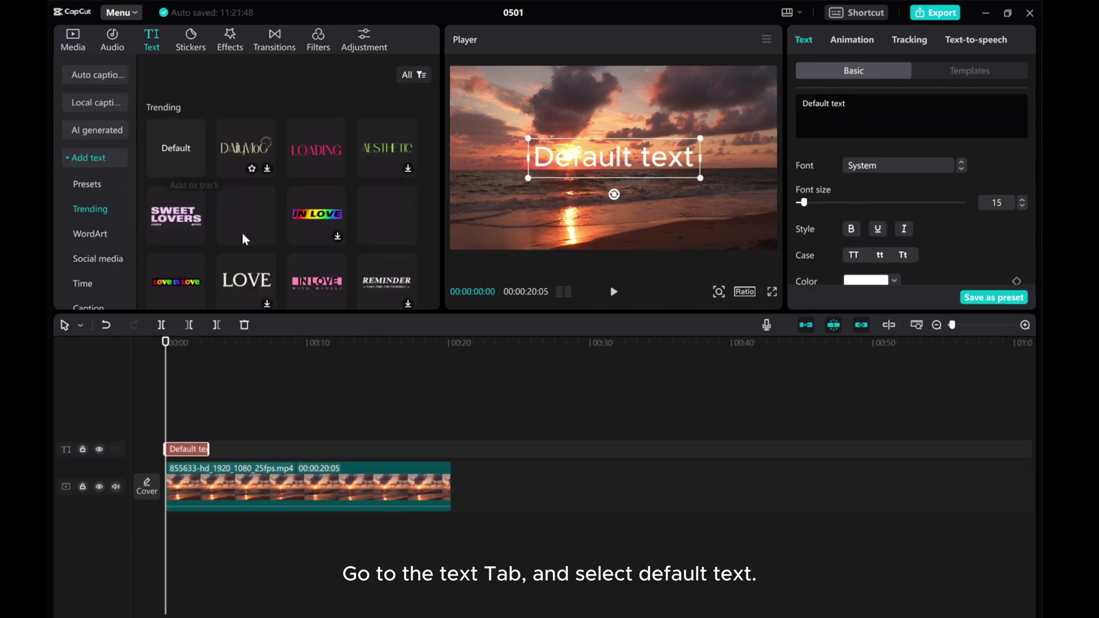
left_click_drag(210, 449, 452, 449)
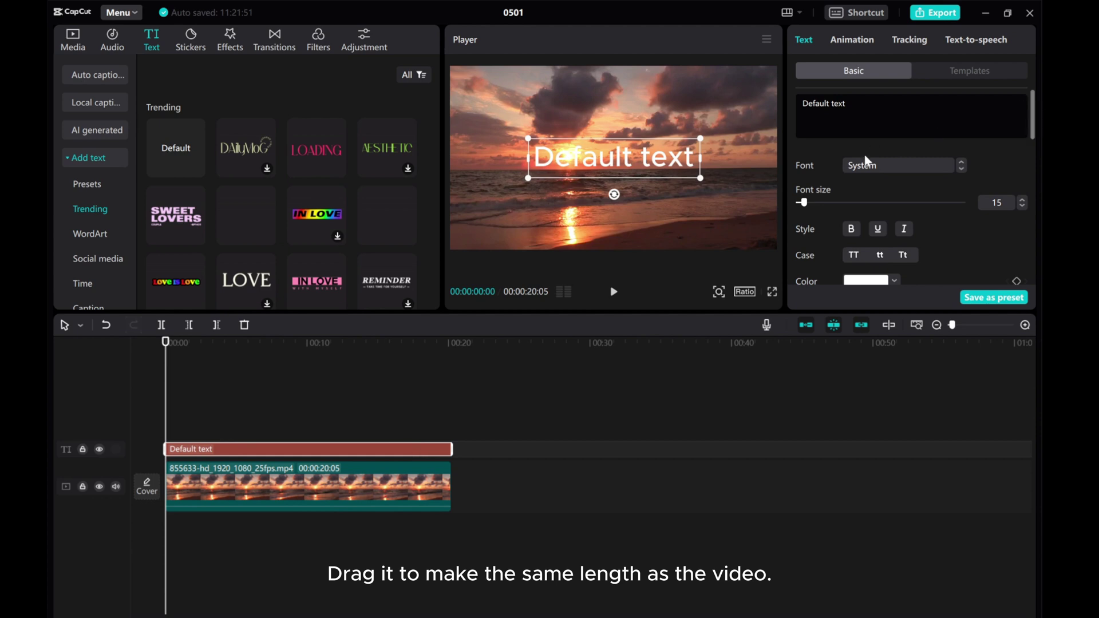
- Change the text layer's wording to "Sunset" and format it in the AW Chubby font at size 43
left_click_drag(864, 112, 773, 93)
type("S")
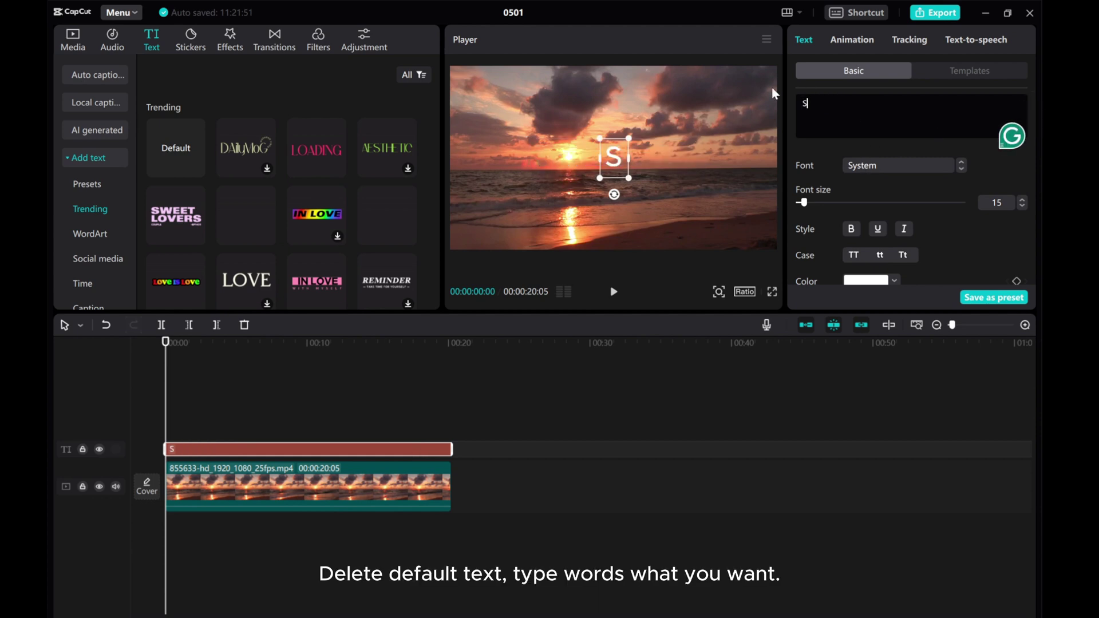
type("unset")
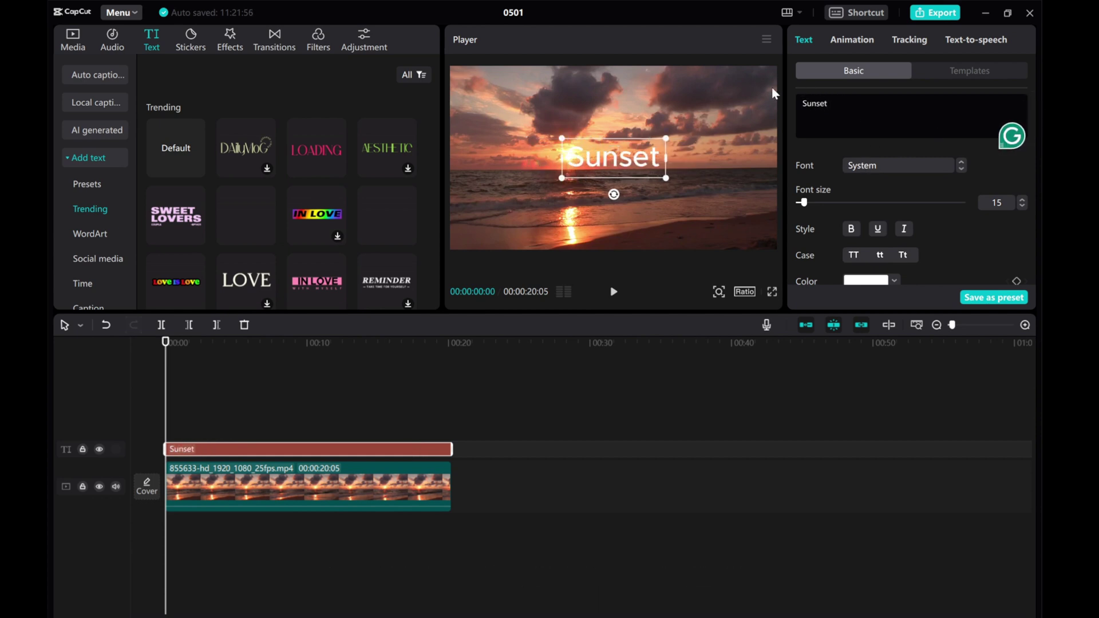
left_click(892, 168)
left_click(893, 203)
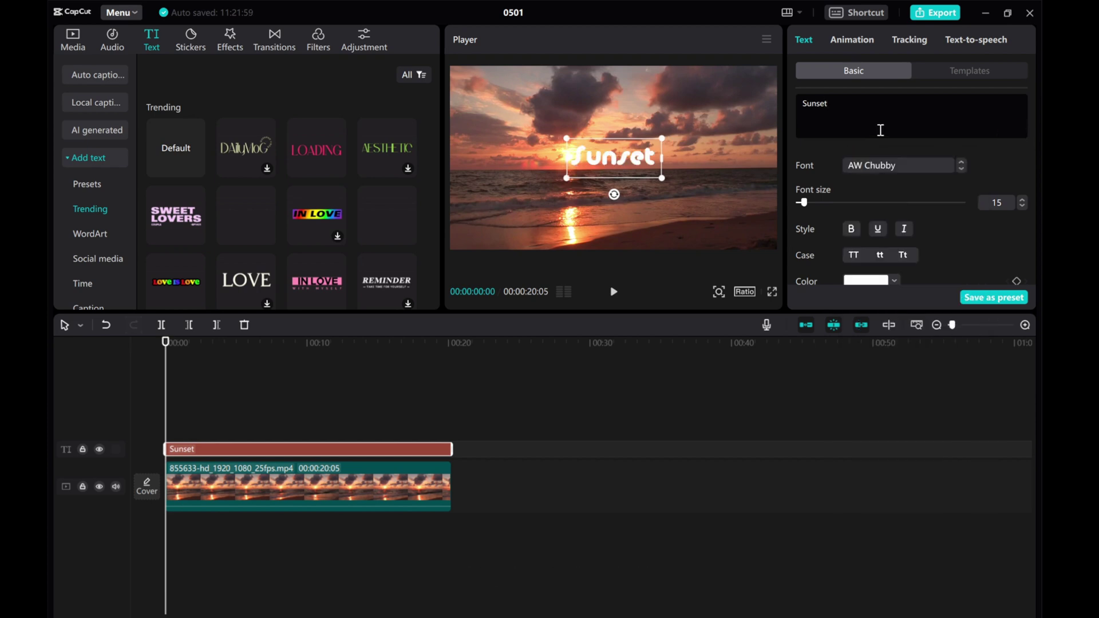
left_click_drag(803, 207, 821, 205)
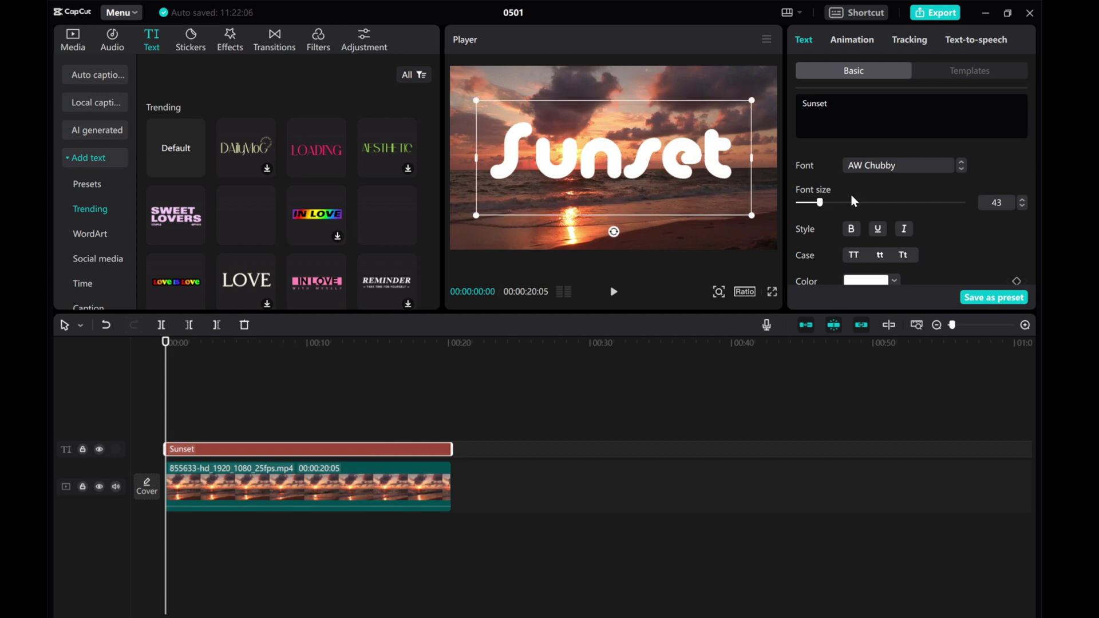
- Create a compound clip from the Sunset text layer
right_click(277, 454)
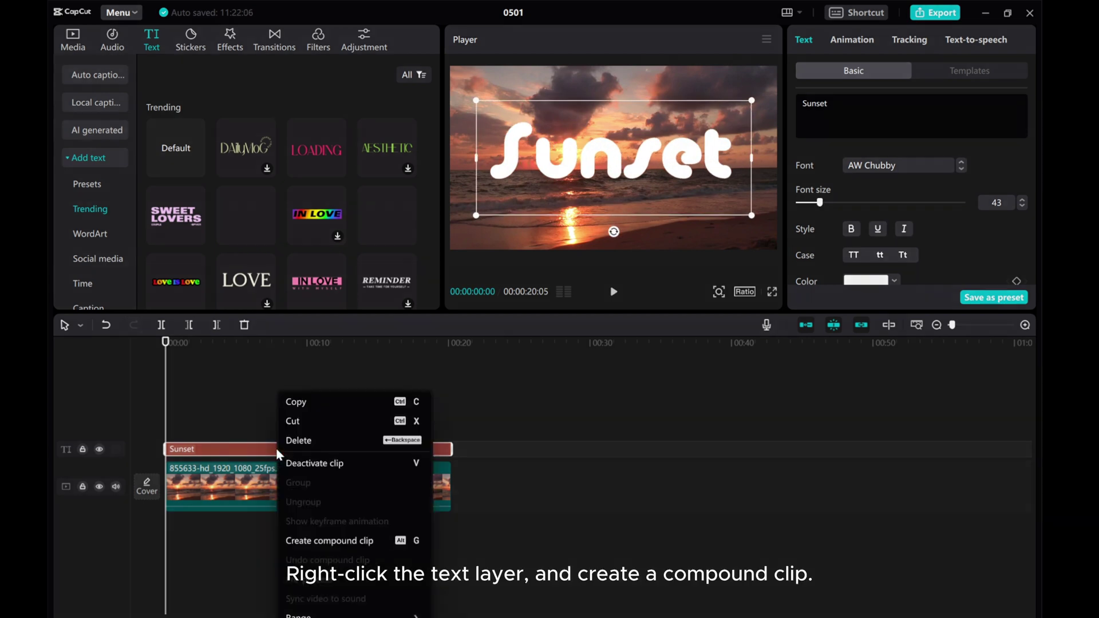
left_click(332, 539)
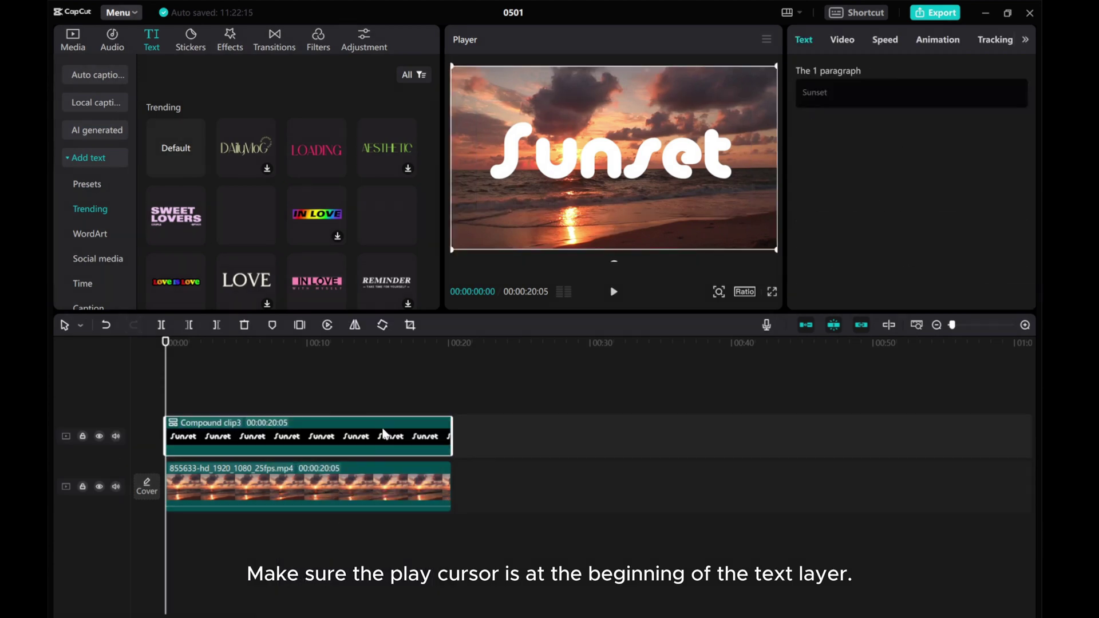
- Add a Position & Size keyframe at the start of the Sunset compound clip with 1% scale and -720° rotation
left_click(843, 42)
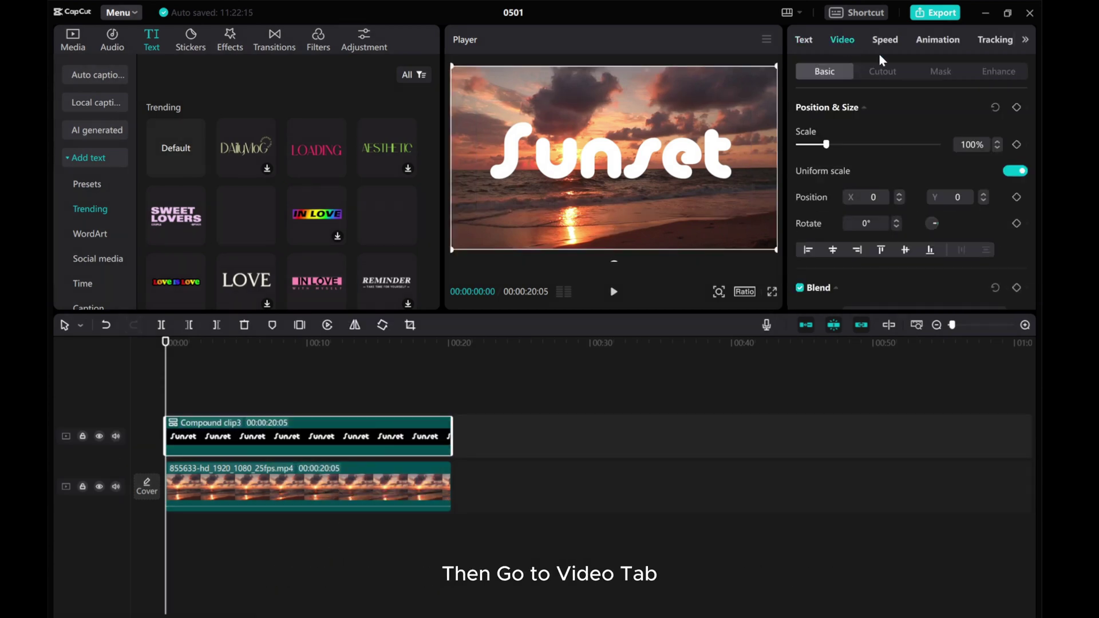
left_click(1017, 107)
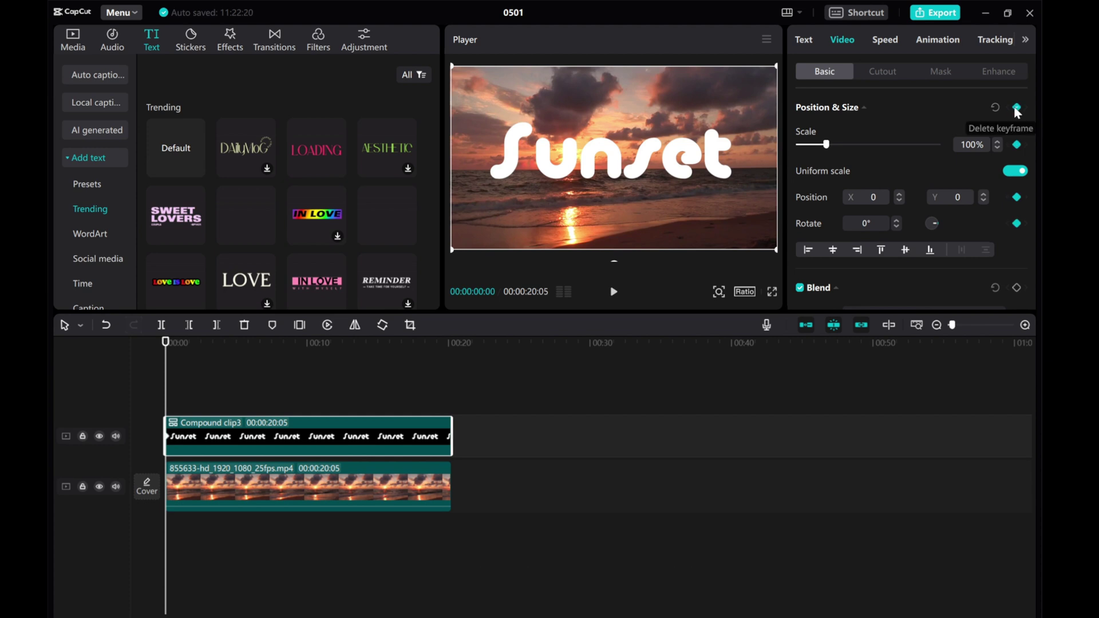
left_click_drag(826, 145, 784, 146)
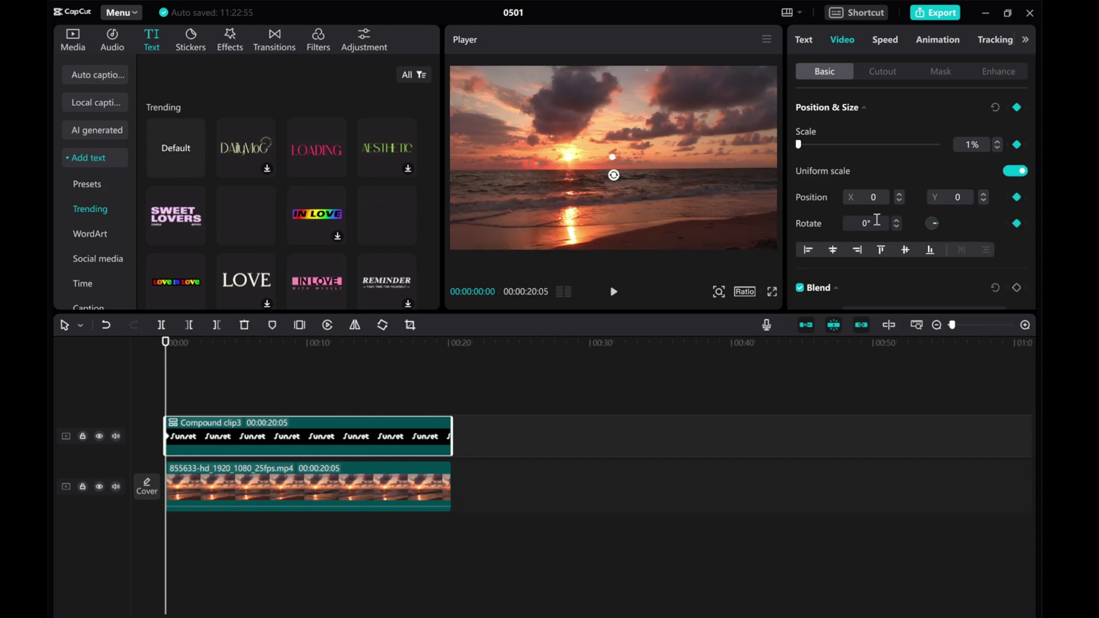
left_click(851, 223)
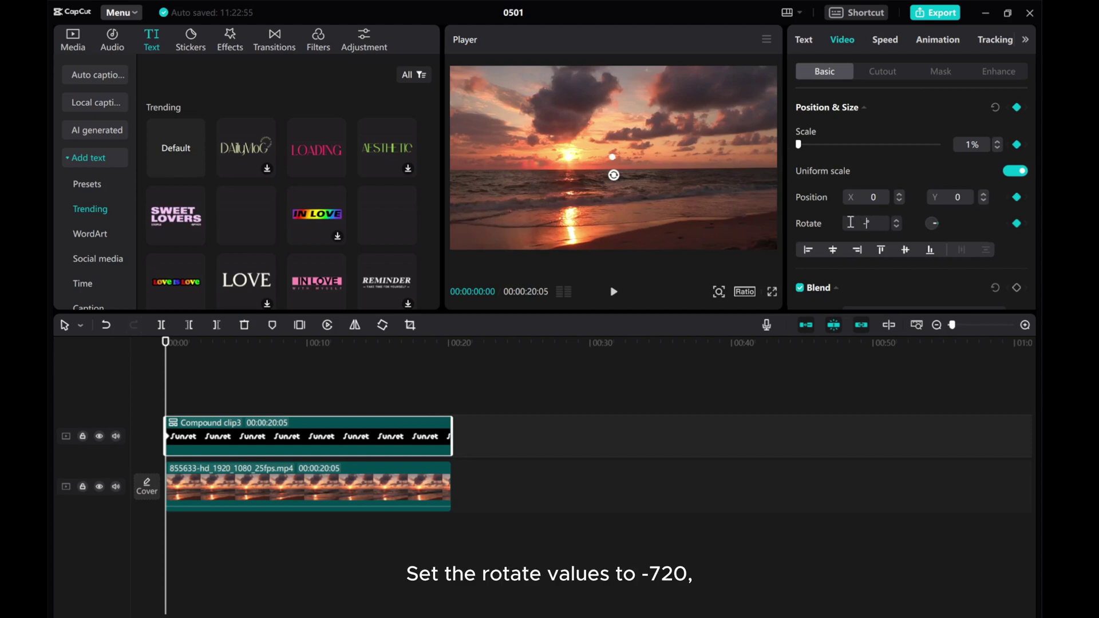
type("-720")
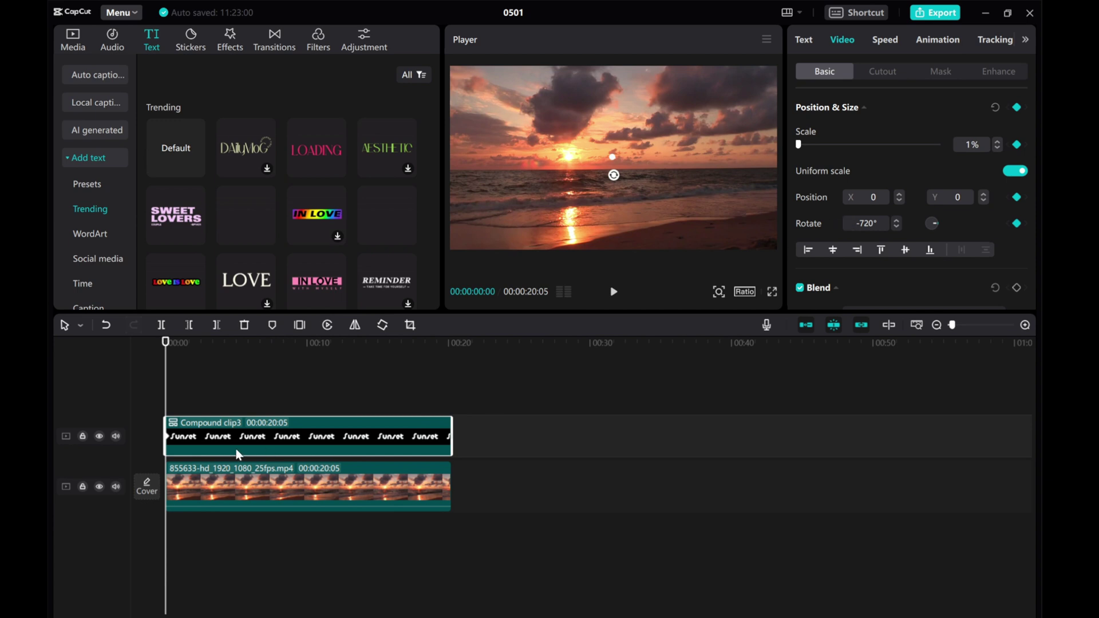
- At 2 seconds, set the Sunset compound clip's scale to 100% and its rotation to 0°
left_click_drag(168, 391, 194, 394)
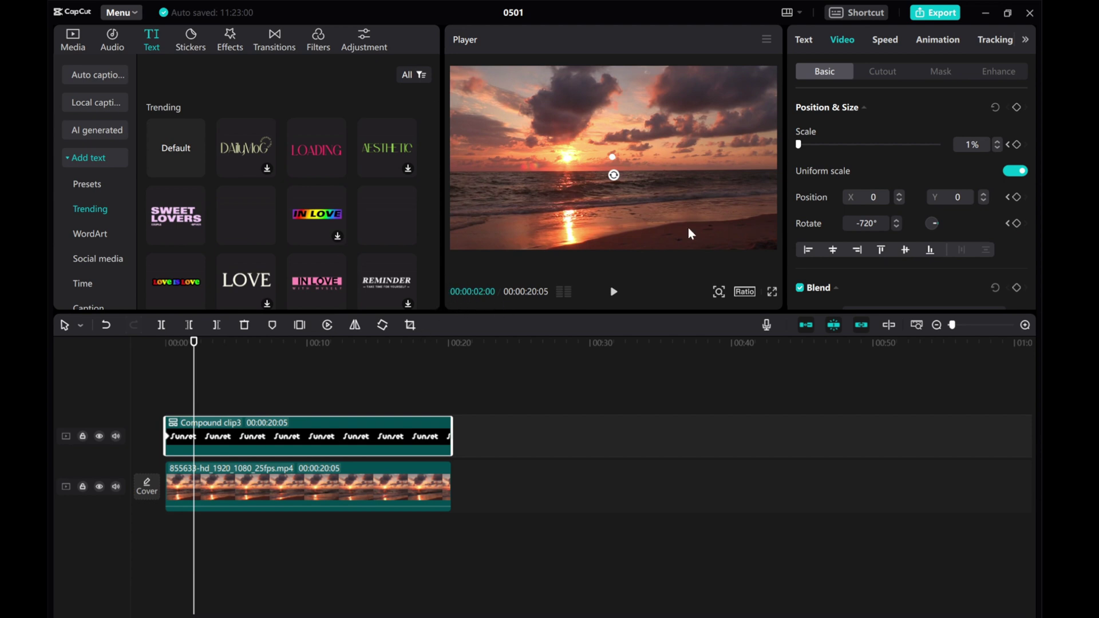
left_click_drag(798, 145, 826, 148)
left_click(995, 147)
left_click(995, 148)
left_click(995, 147)
left_click(995, 147)
left_click(995, 147)
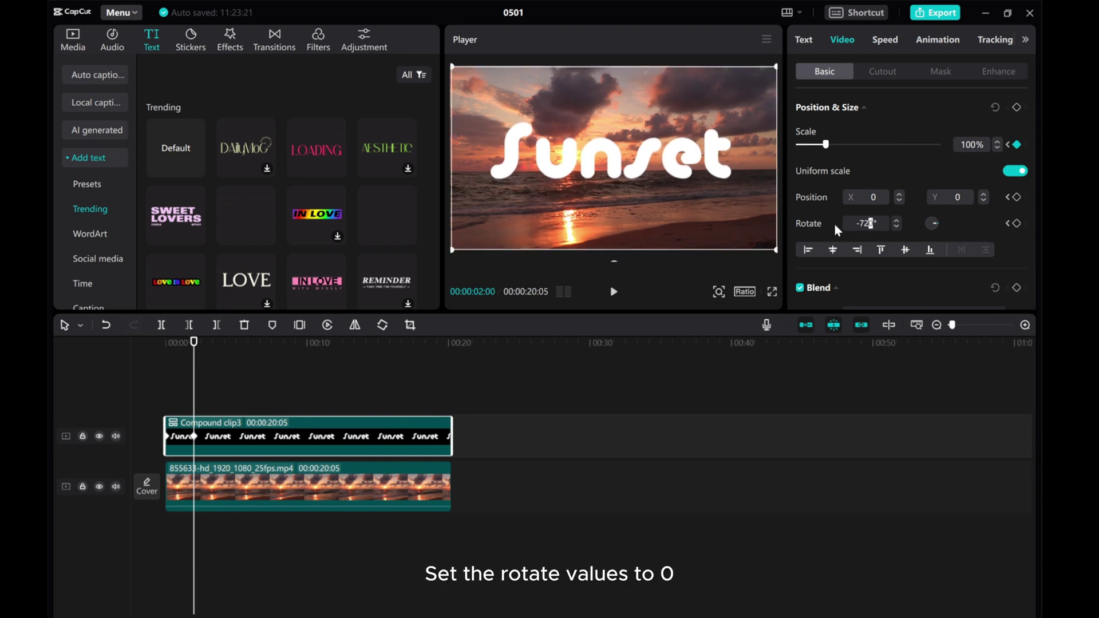
left_click(874, 223)
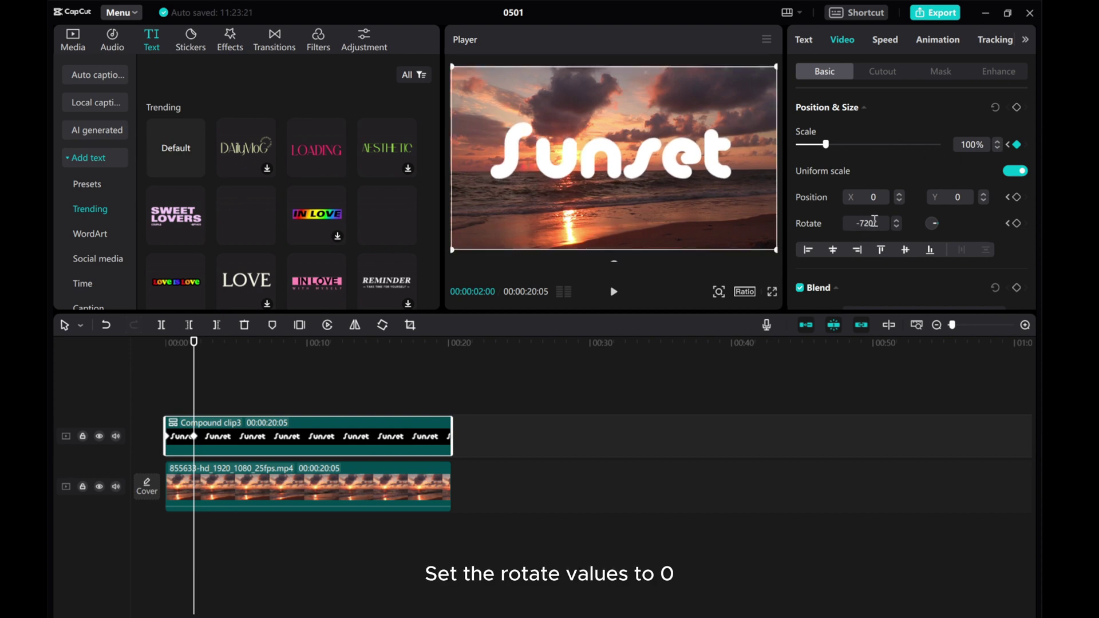
left_click(809, 228)
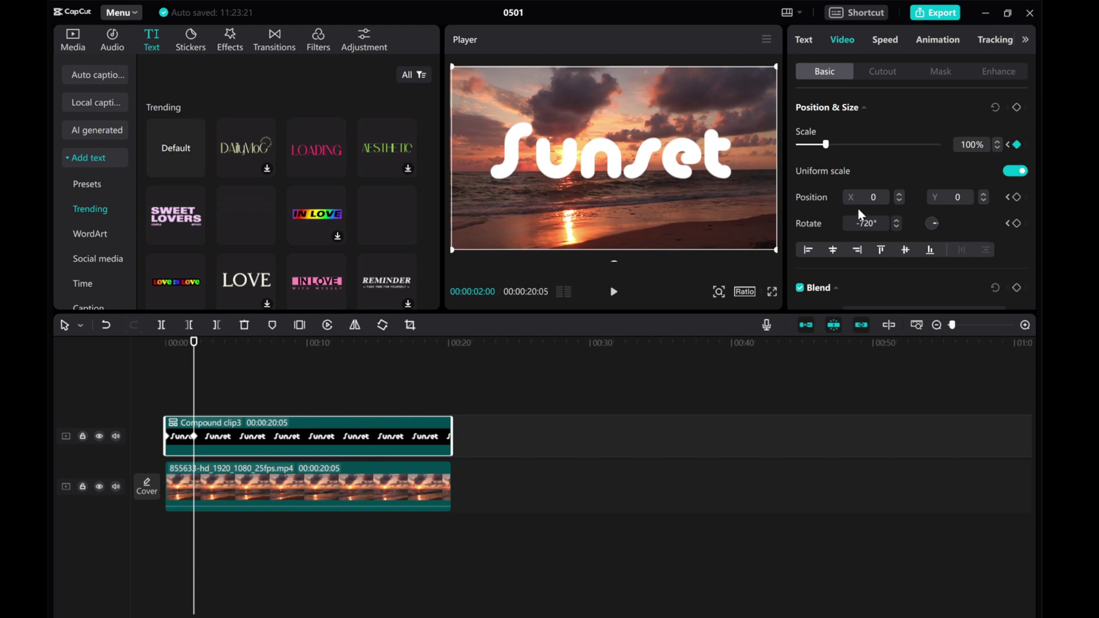
double_click(871, 223)
type("0")
key("Return")
- Add a Position & Size keyframe to the Sunset compound clip at exactly 4 seconds
left_click_drag(192, 392, 224, 399)
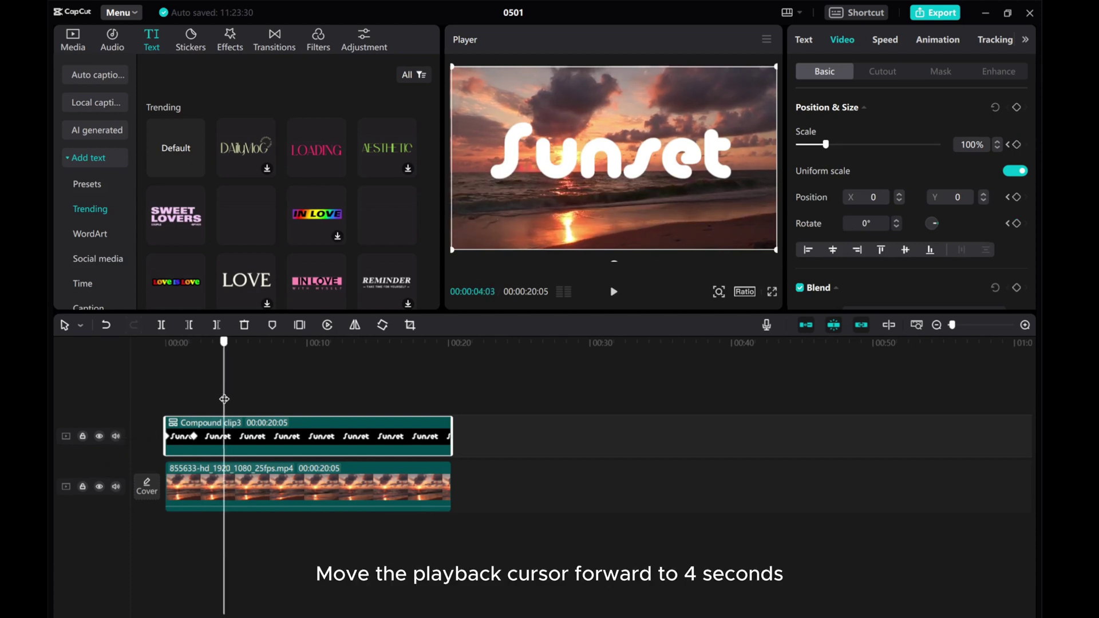
key("Left")
key("Left")
key("Left")
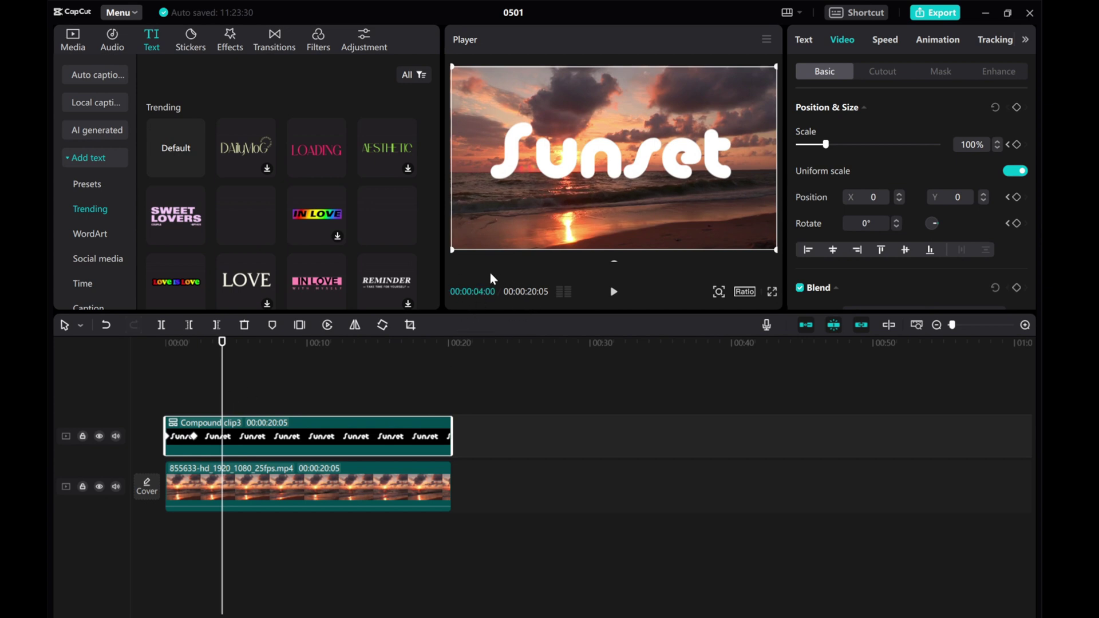
left_click(1017, 107)
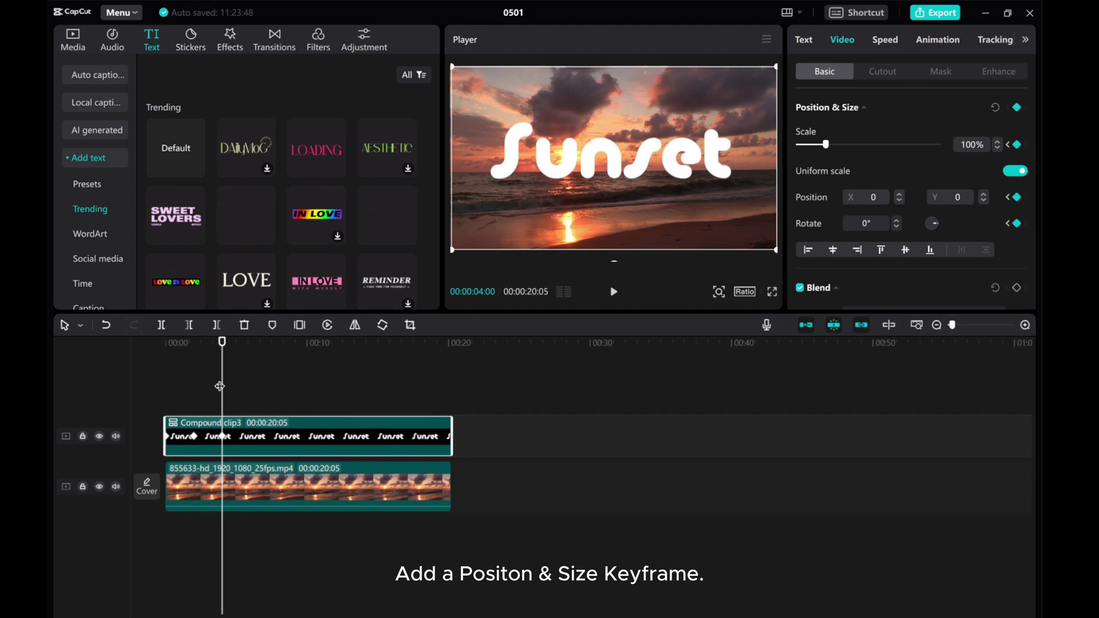
- At 6 seconds, set the Sunset compound clip's scale to 1% and its rotation to -720°
left_click_drag(220, 385, 256, 388)
key("Left")
key("Left")
key("Left")
key("Left")
key("Left")
key("Left")
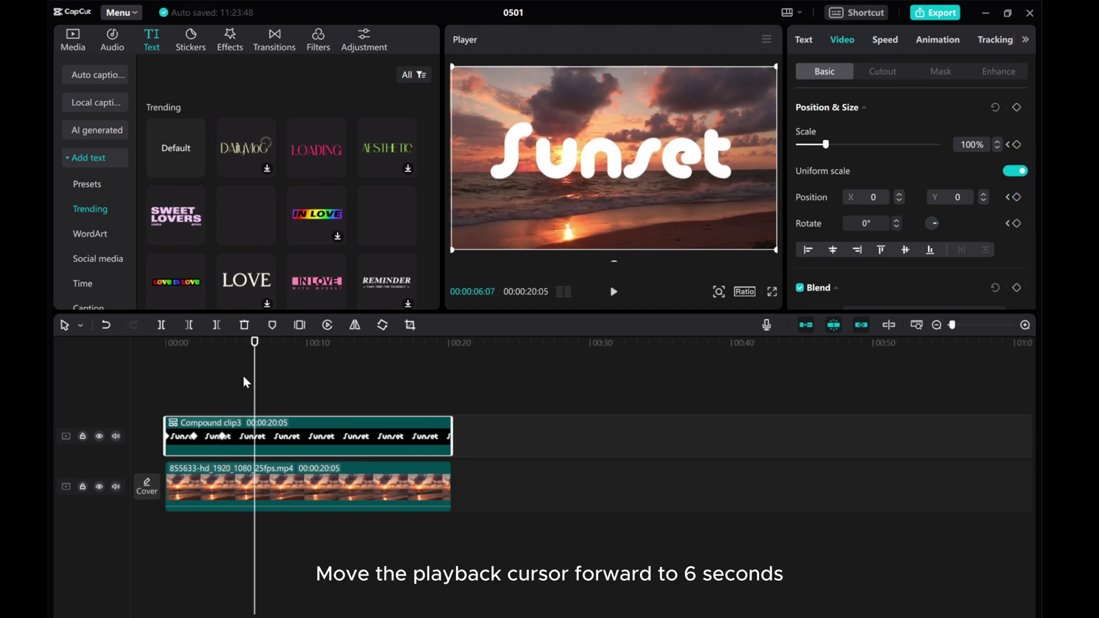
key("Left")
key("Left")
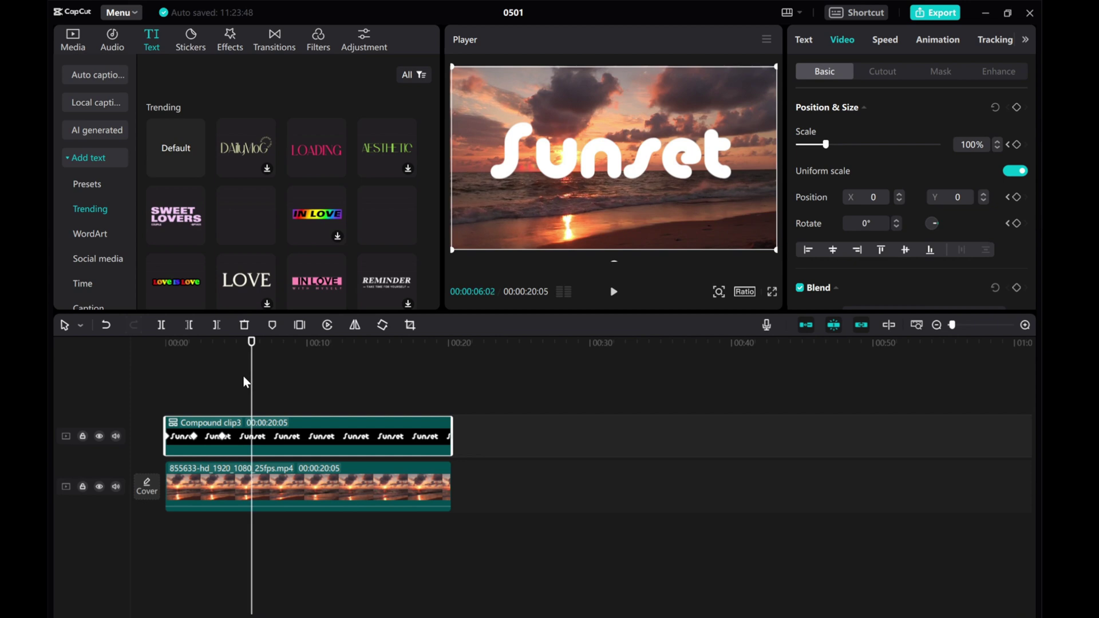
key("Left")
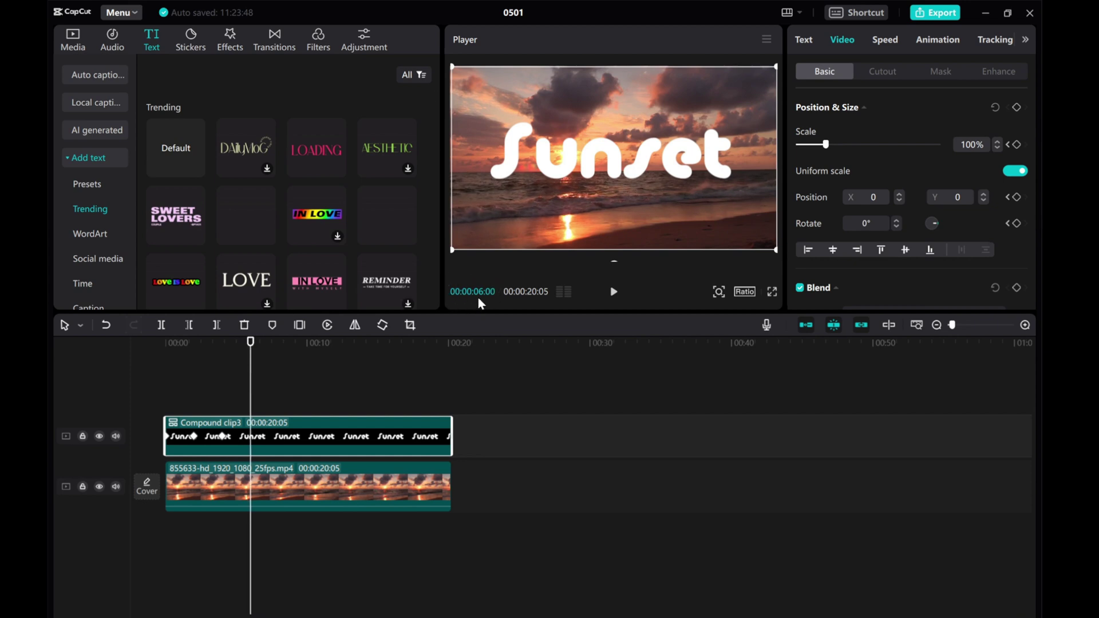
left_click_drag(826, 144, 797, 145)
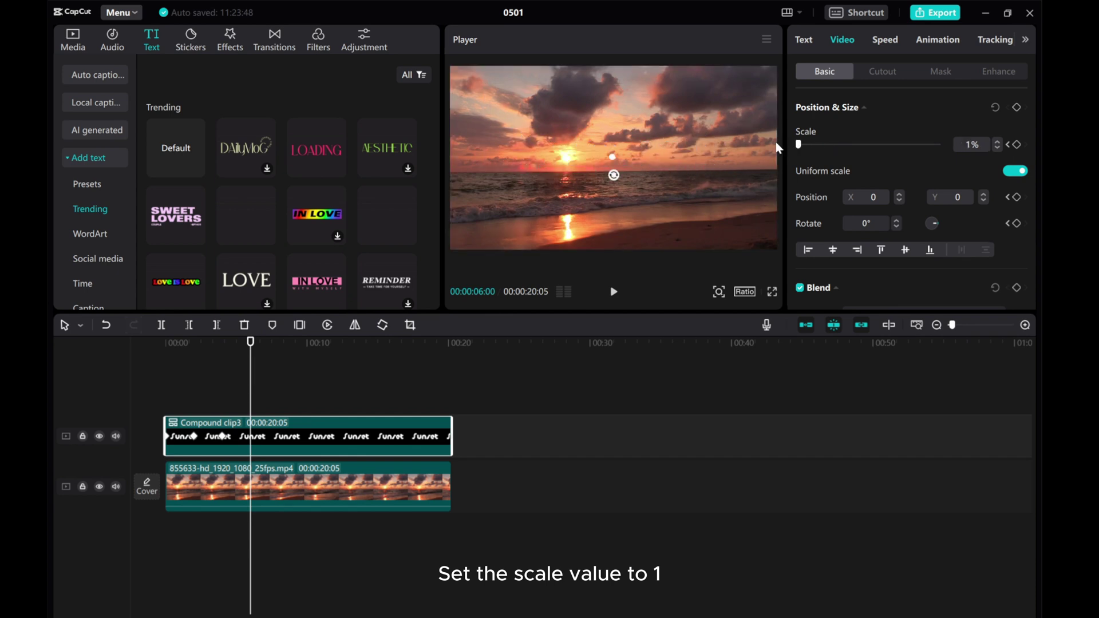
left_click(852, 224)
type("-720")
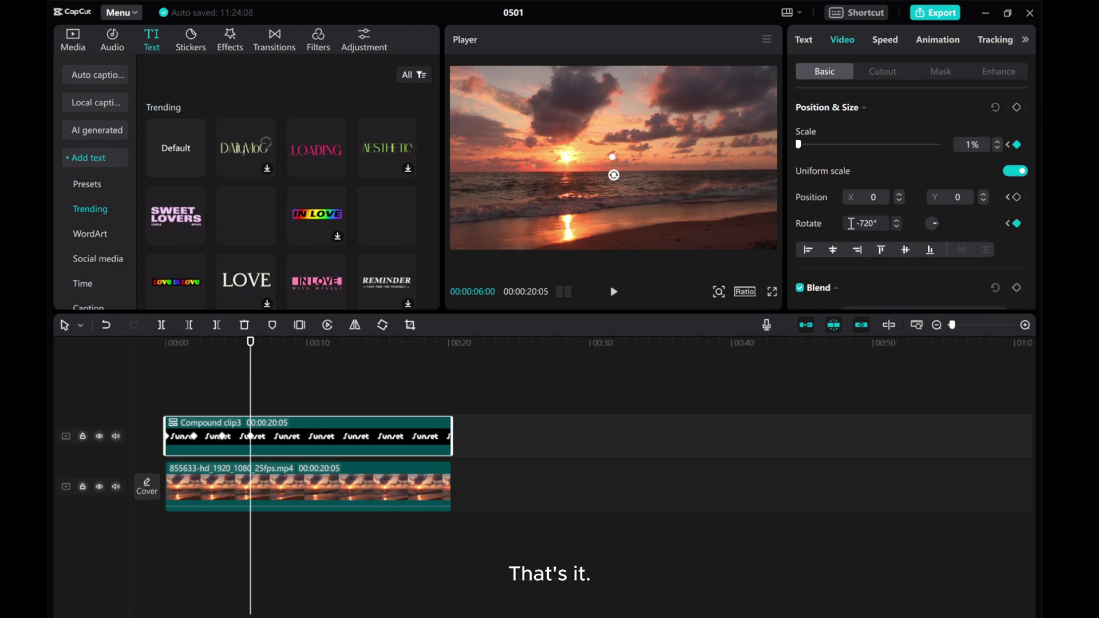
- Set the Sunset compound clip's blend mode to Overlay
left_click(1025, 324)
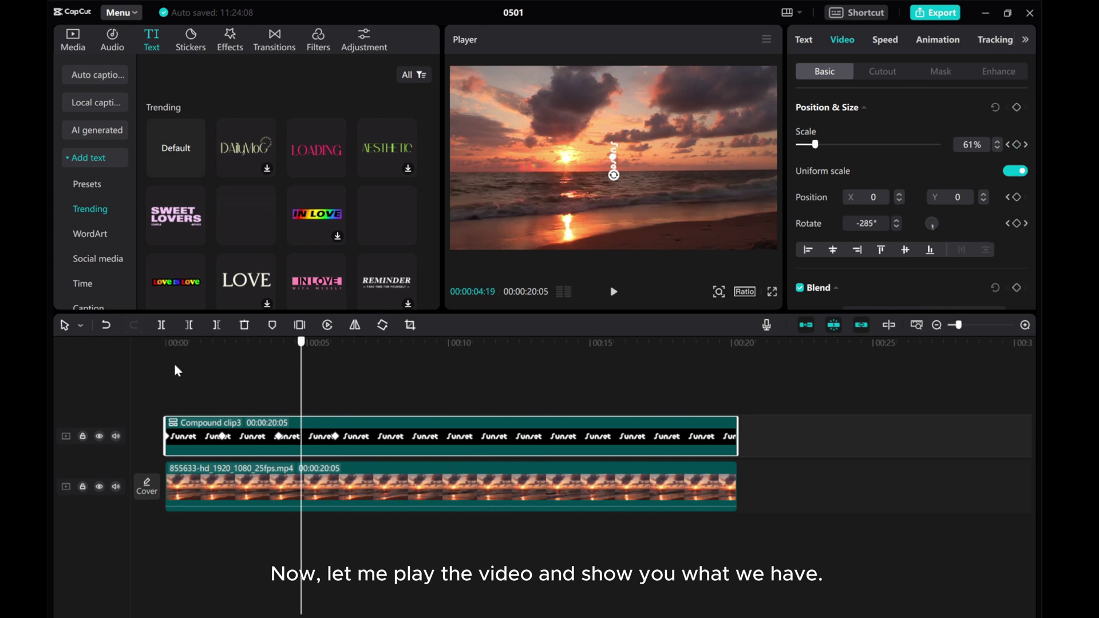
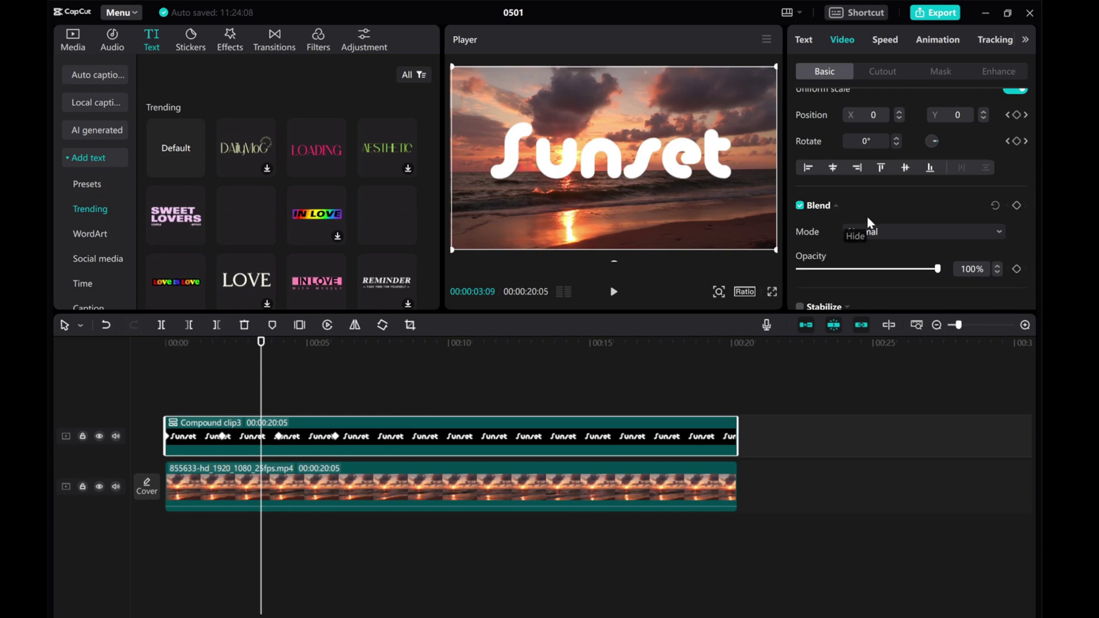
left_click(902, 232)
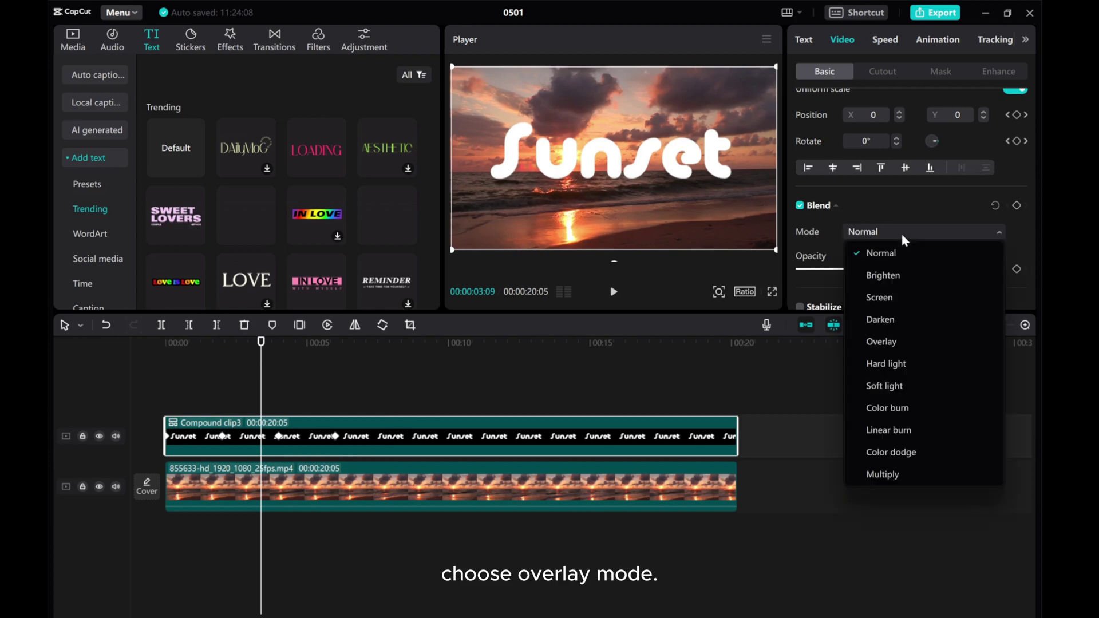
left_click(880, 341)
scroll(866, 213, "down", 2)
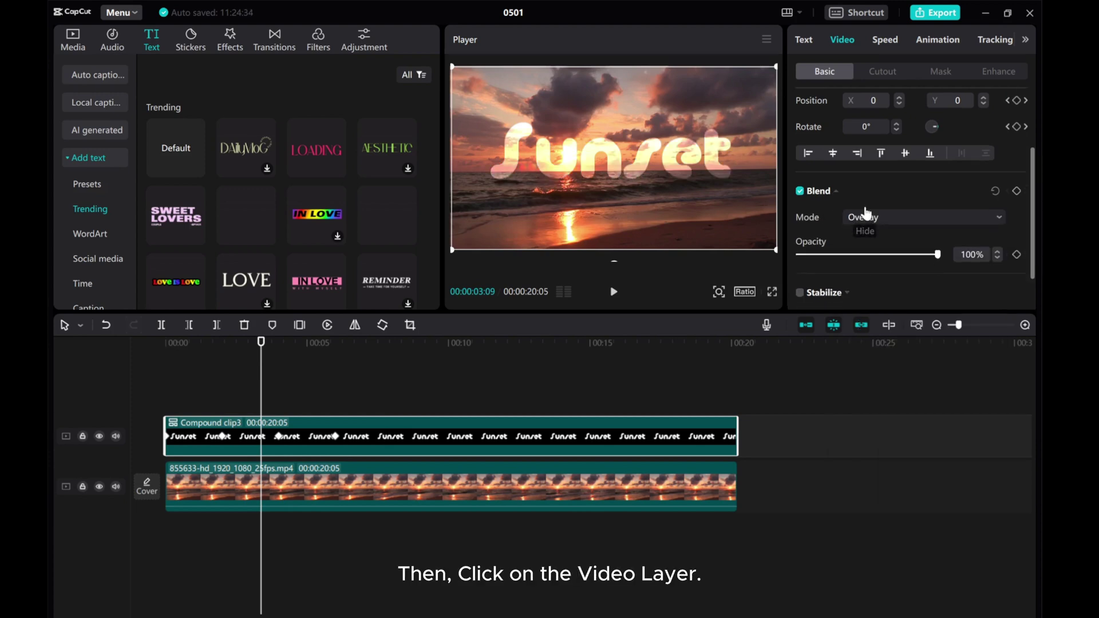
- Lower the sunset video layer's opacity to 77% and play the result from the beginning
left_click(413, 481)
left_click_drag(937, 219, 907, 227)
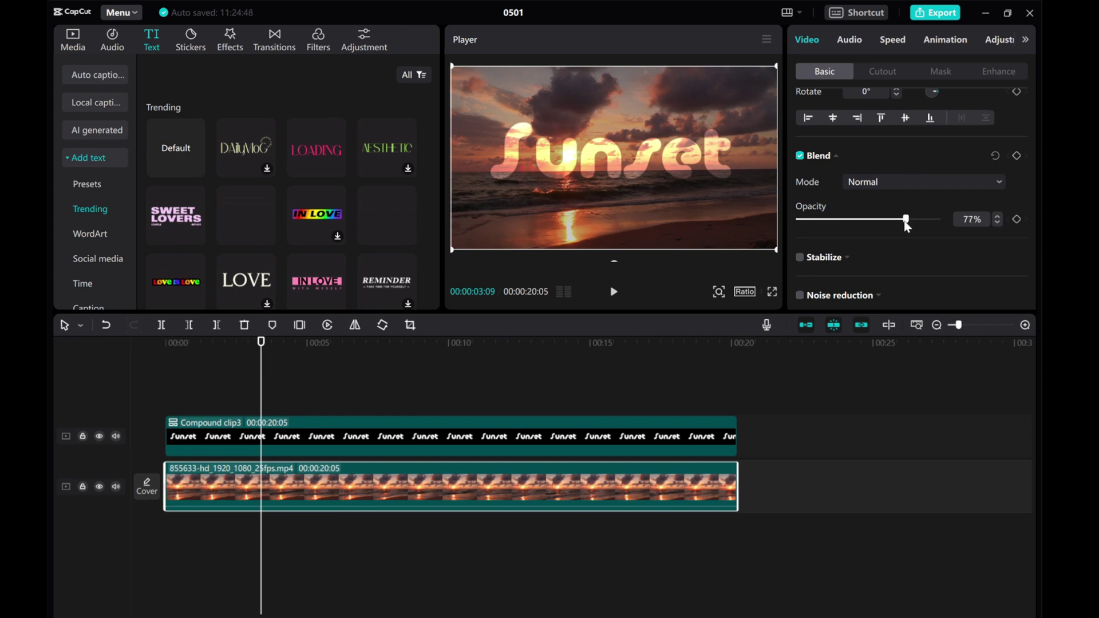
key("Home")
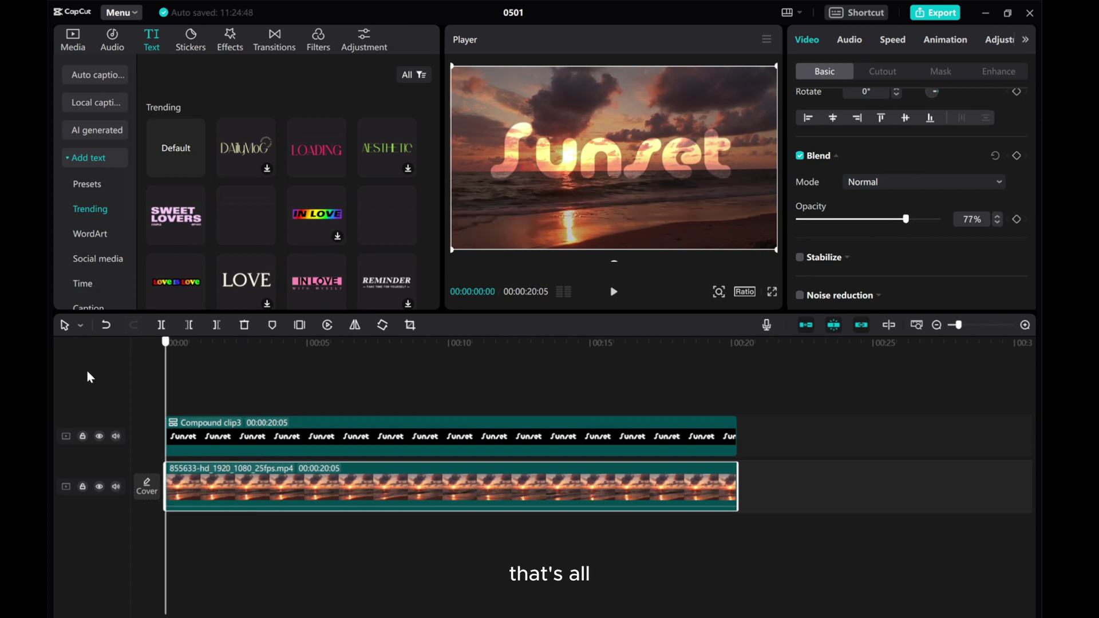
left_click(613, 293)
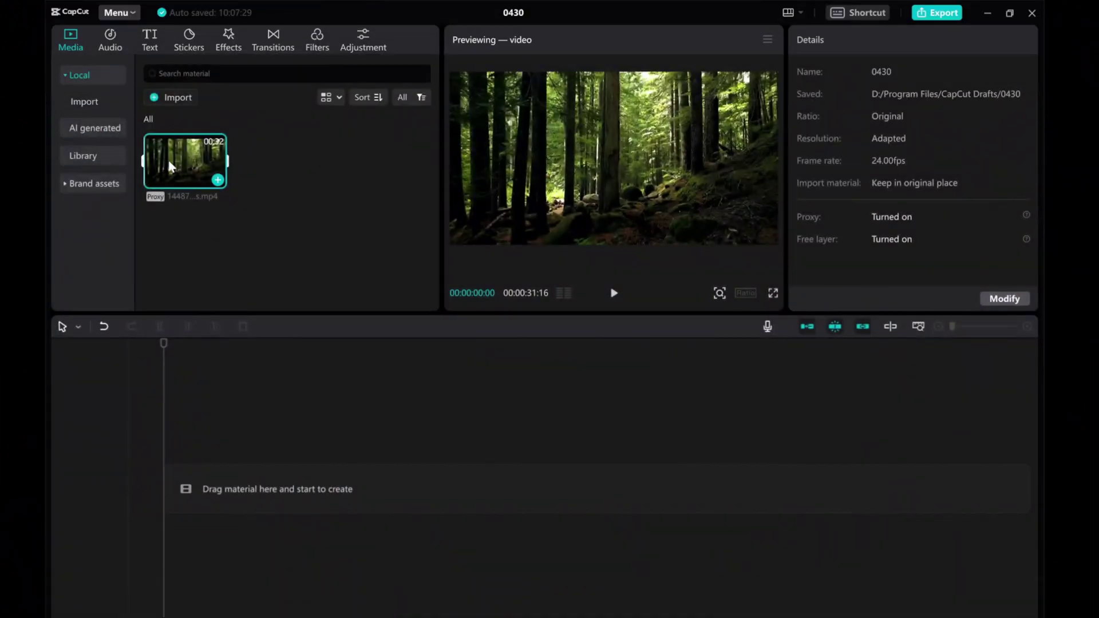
- In project 0430, place the forest video on the timeline with a default text above it extended to the video's full length
left_click_drag(172, 325, 167, 492)
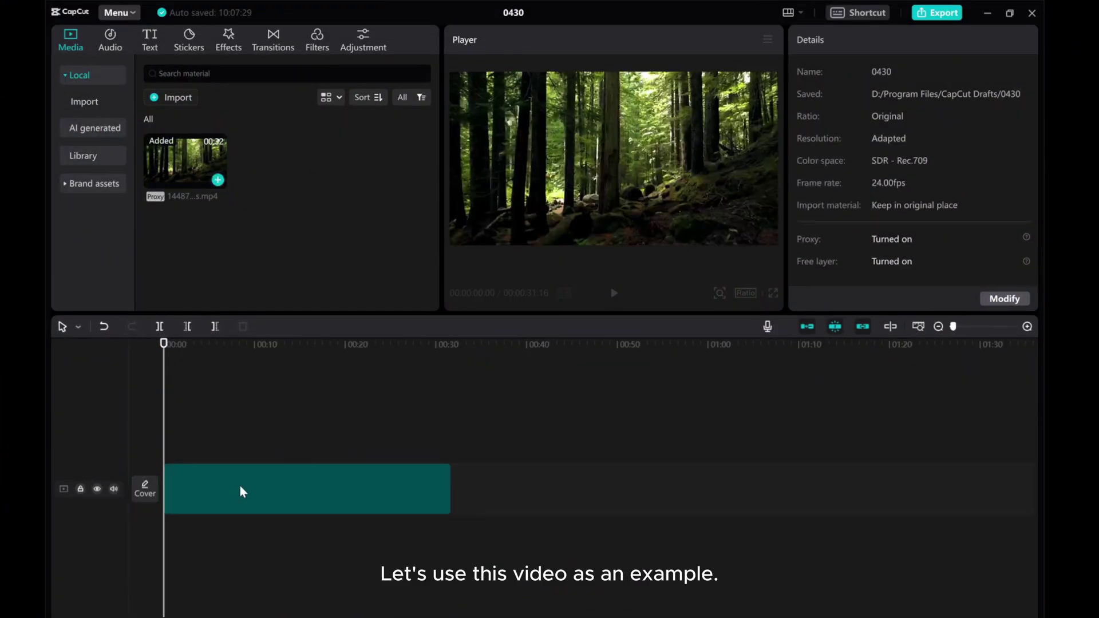
left_click(151, 44)
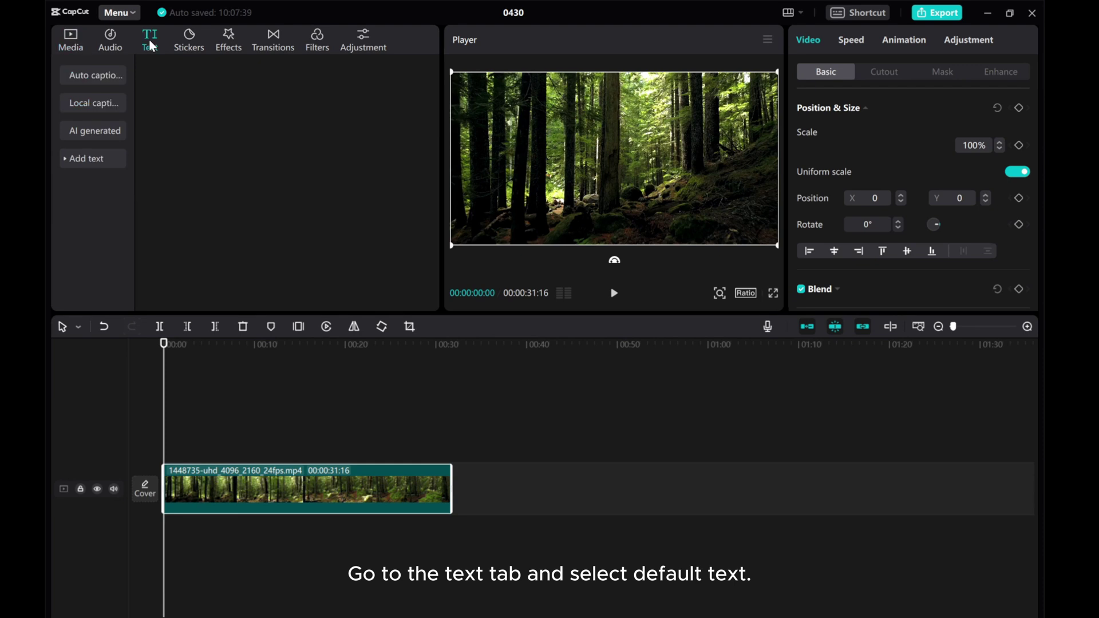
left_click(195, 170)
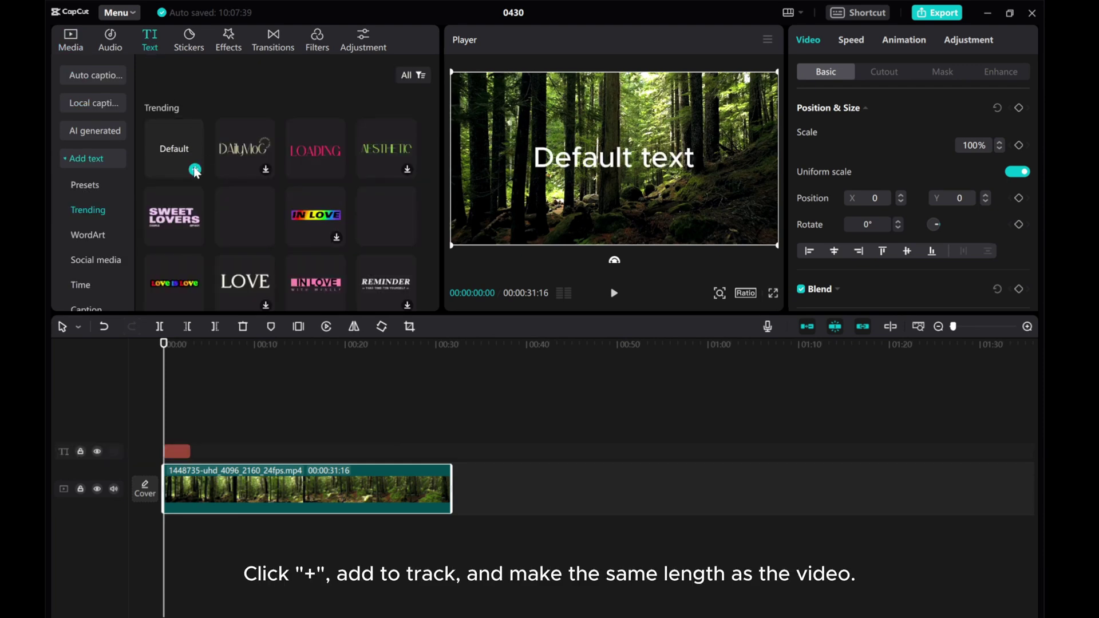
left_click_drag(191, 450, 451, 451)
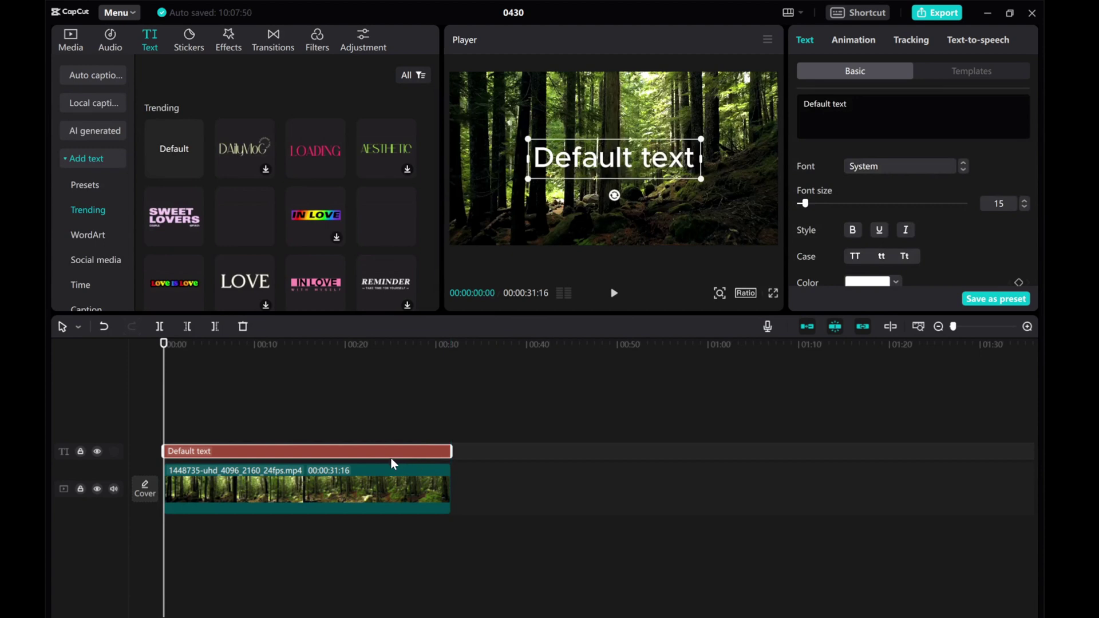
- Change the text layer's wording to "Nature" and format it in the AW Chubby font at size 40
left_click_drag(884, 108, 752, 98)
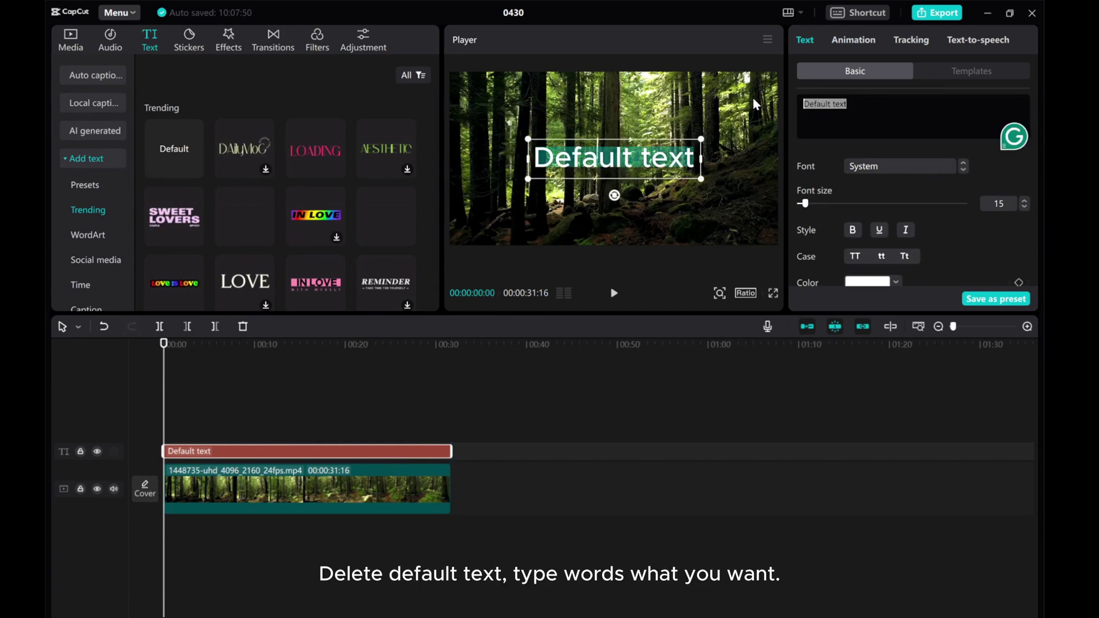
type("Nature")
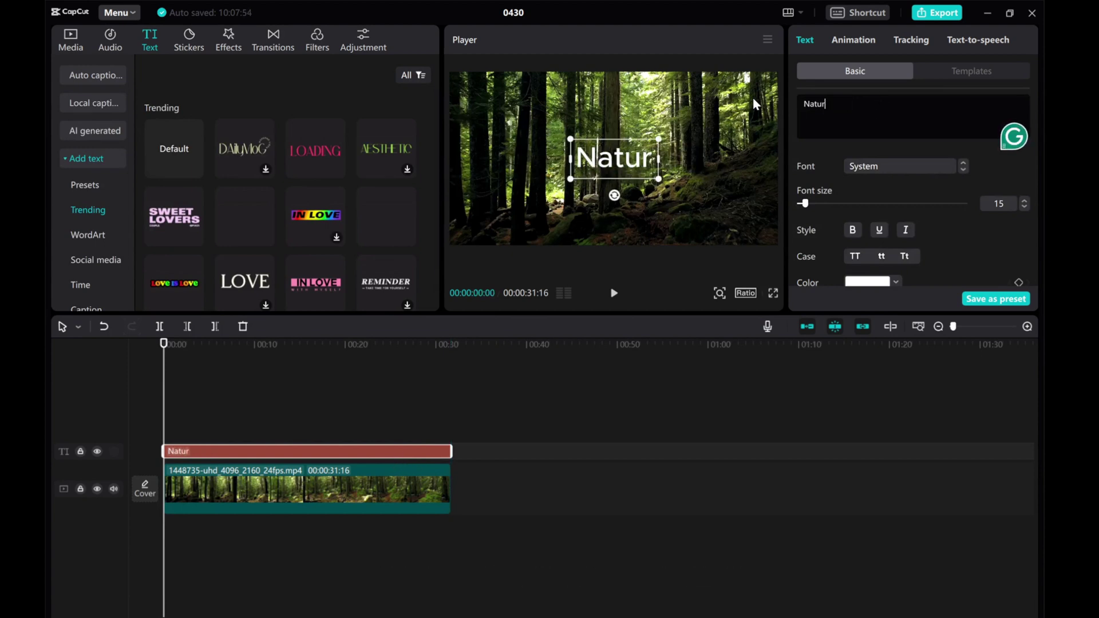
left_click(891, 167)
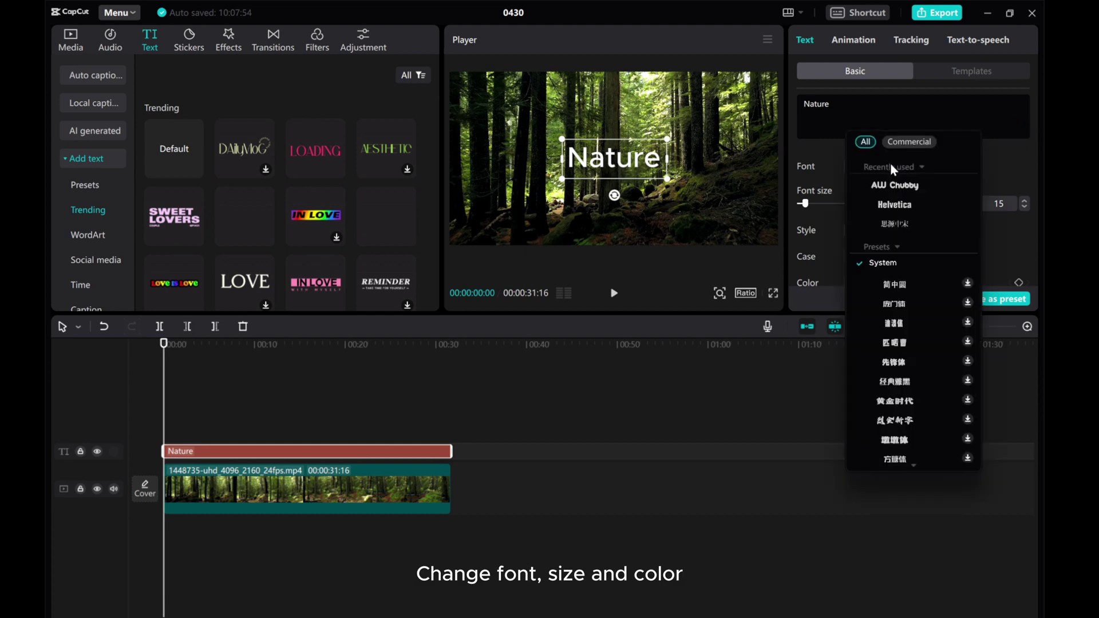
left_click(892, 183)
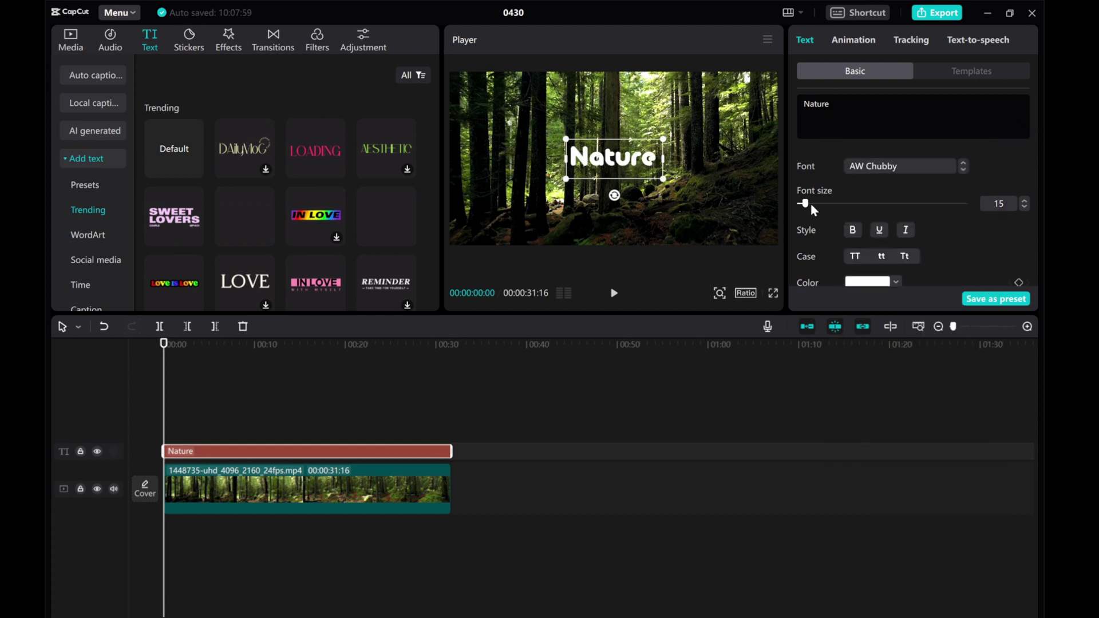
left_click_drag(810, 204, 821, 204)
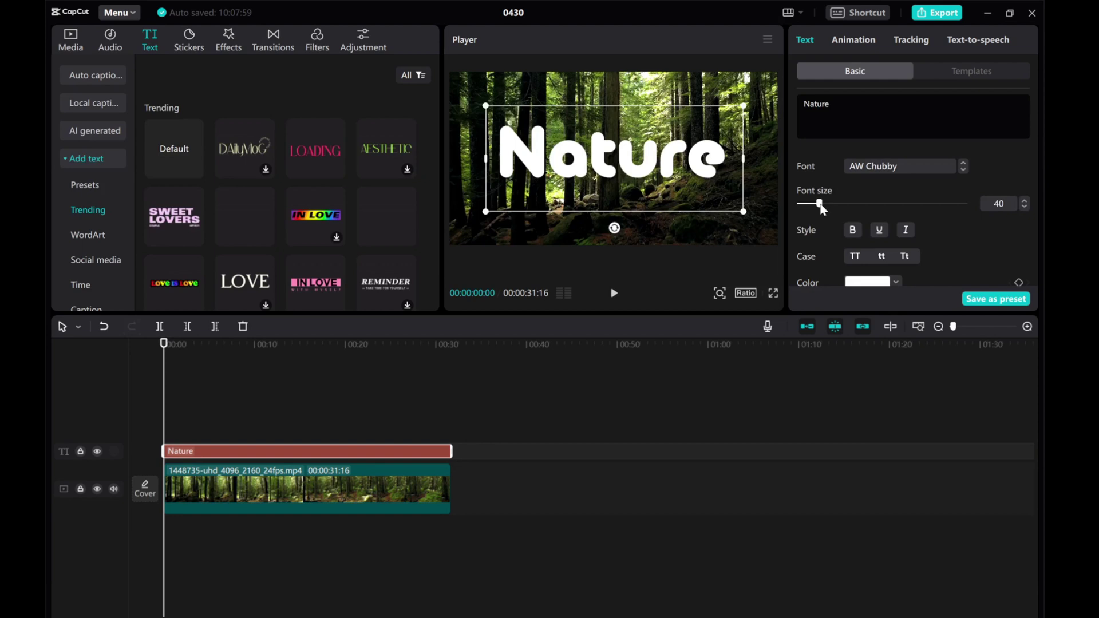
- Set the Nature text's color to dark red, hex B71C1C
scroll(853, 192, "down", 3)
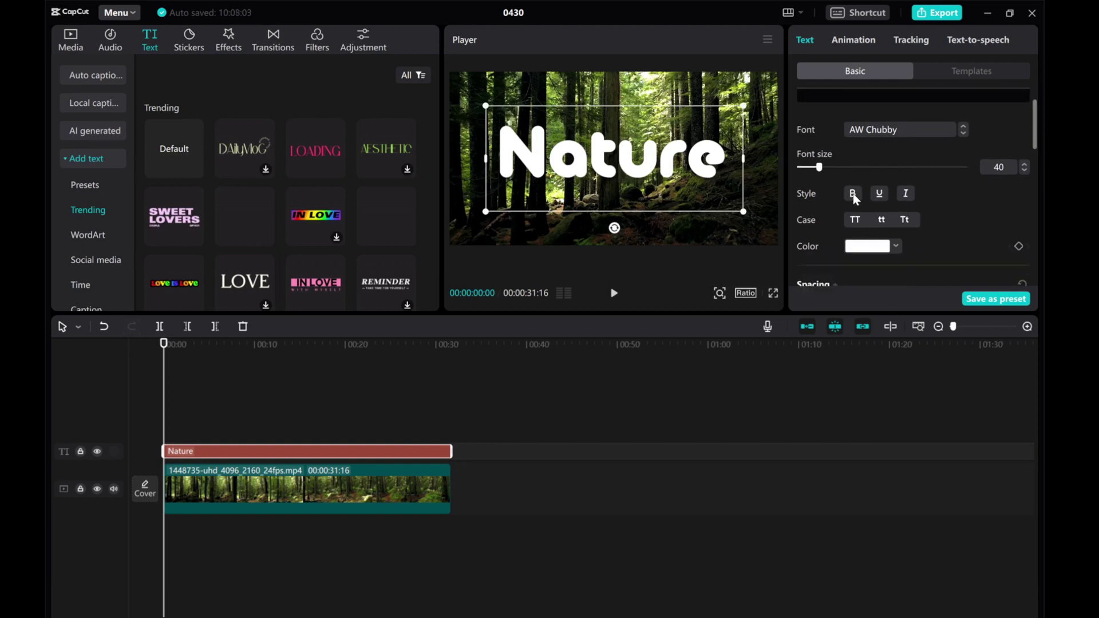
left_click(863, 186)
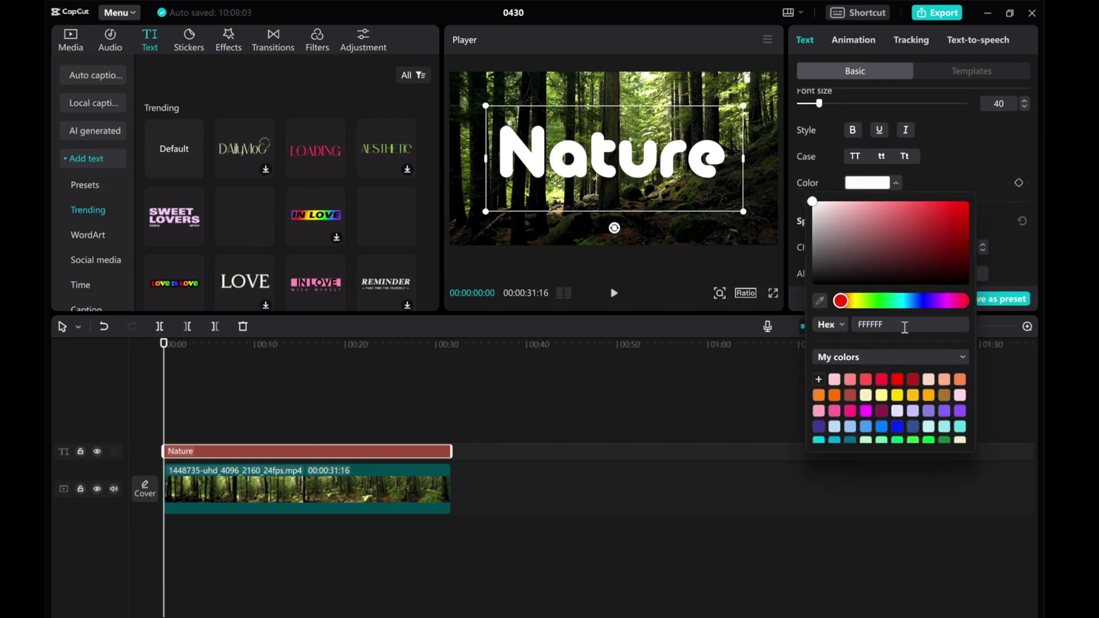
left_click(896, 379)
left_click(915, 380)
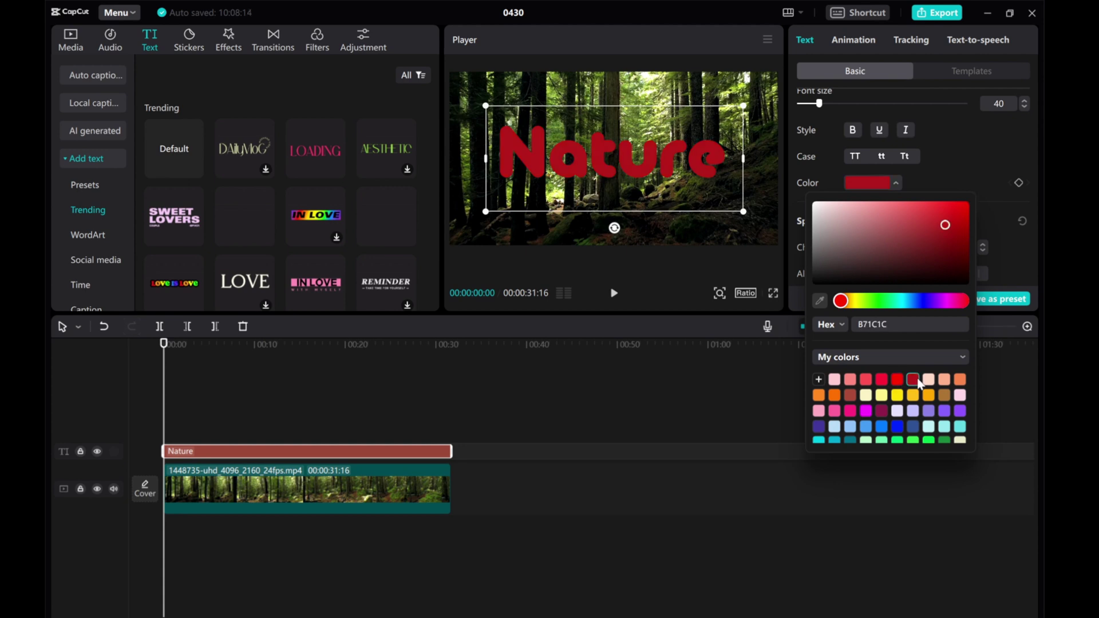
- Duplicate the red Nature text layer onto a new track directly above it, starting at the beginning
left_click(195, 452)
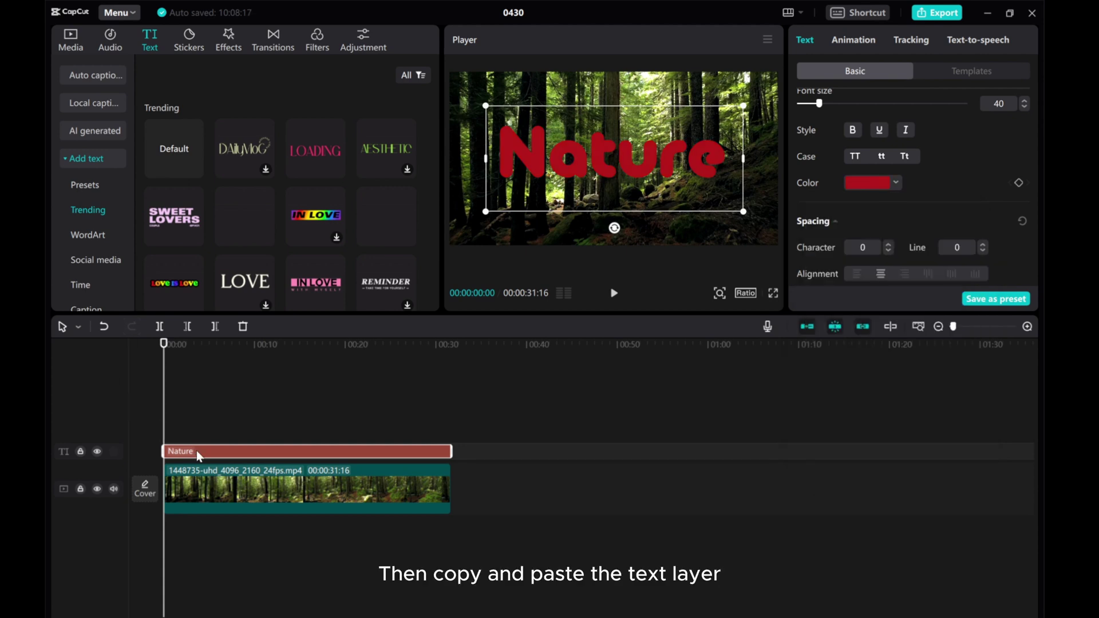
right_click(197, 451)
left_click(222, 406)
right_click(177, 424)
left_click(195, 434)
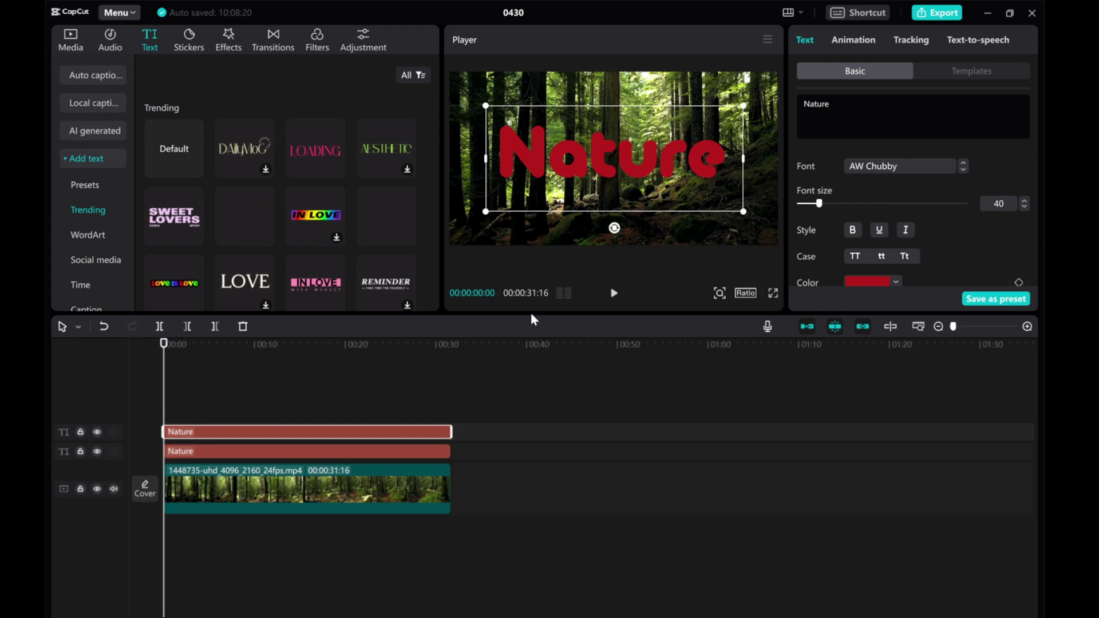
- Change the upper Nature text copy's color to near-white, hex FBF8F8
scroll(887, 252, "down", 1)
left_click(864, 232)
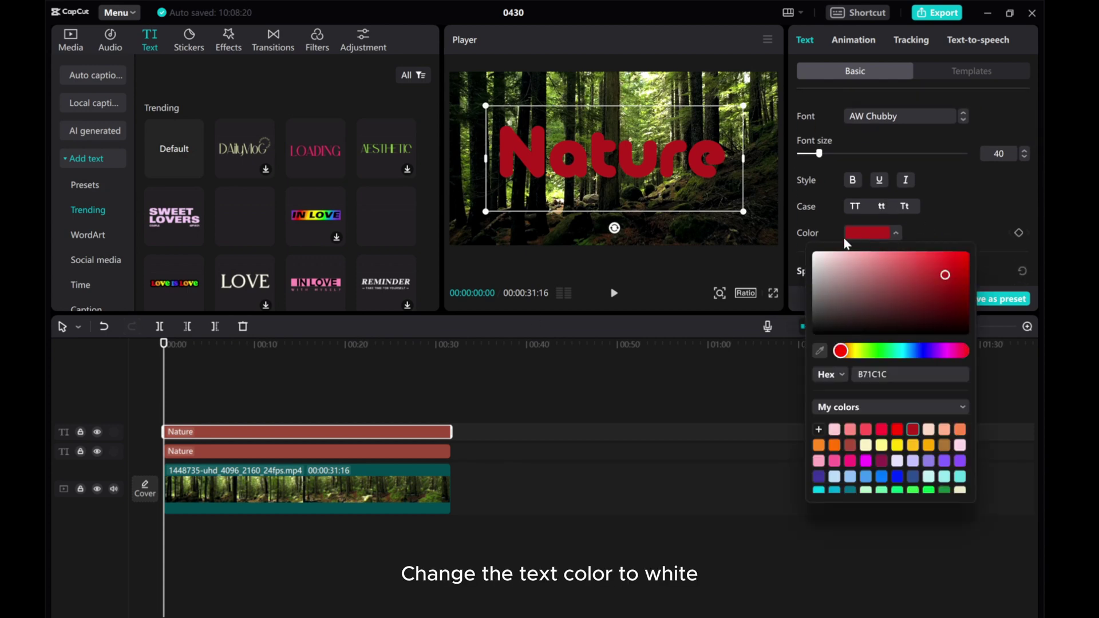
left_click(814, 253)
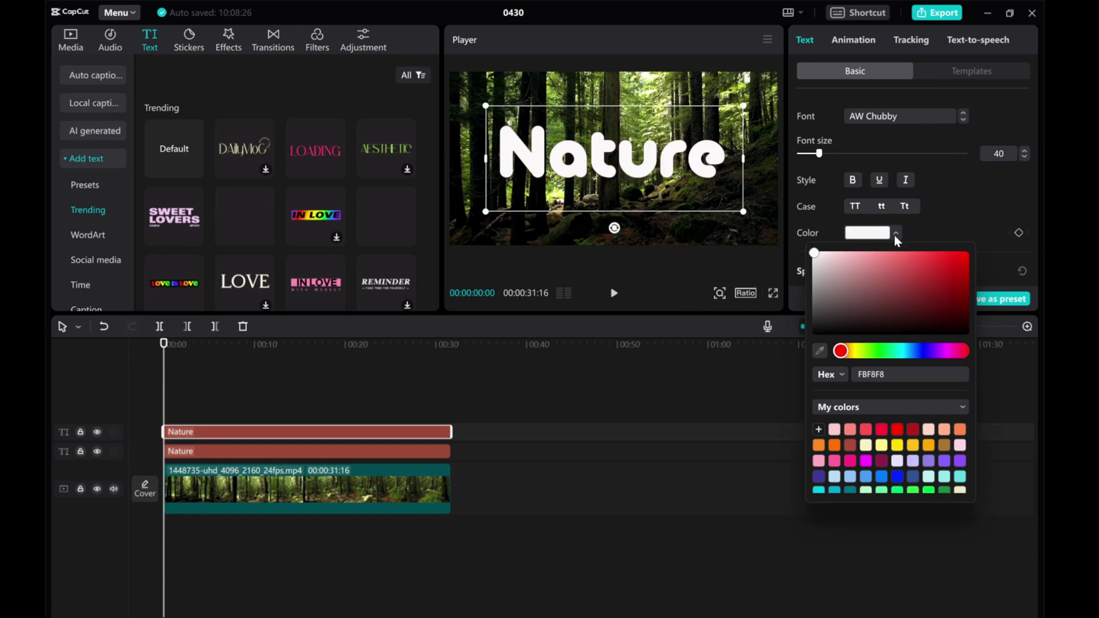
left_click(930, 216)
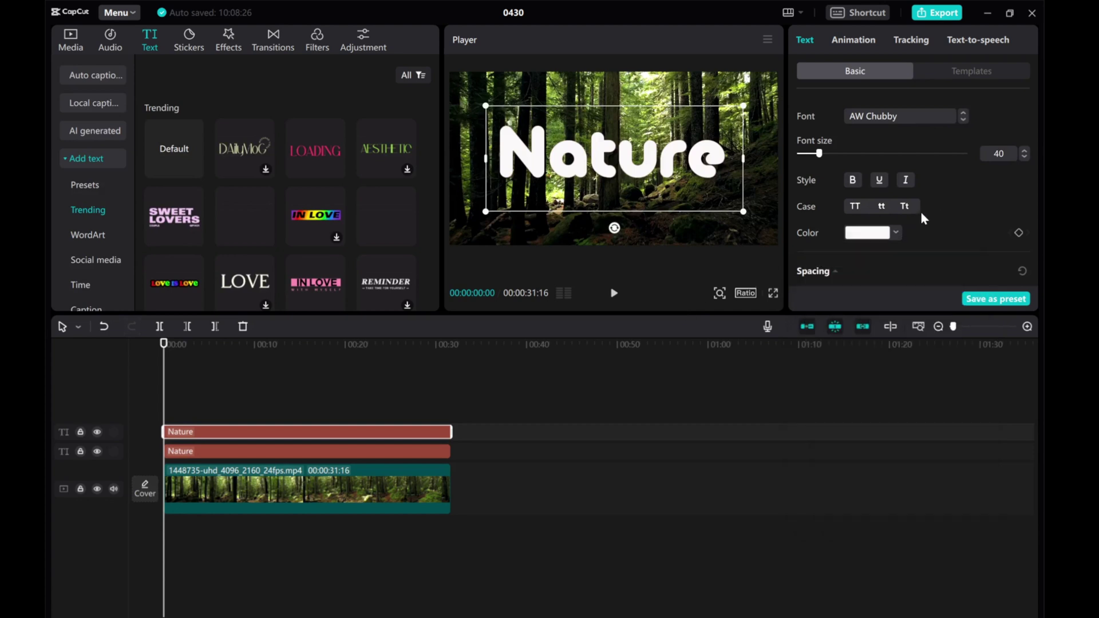
- Convert the upper Nature text layer into a compound clip and apply a Mirror mask to it
right_click(319, 436)
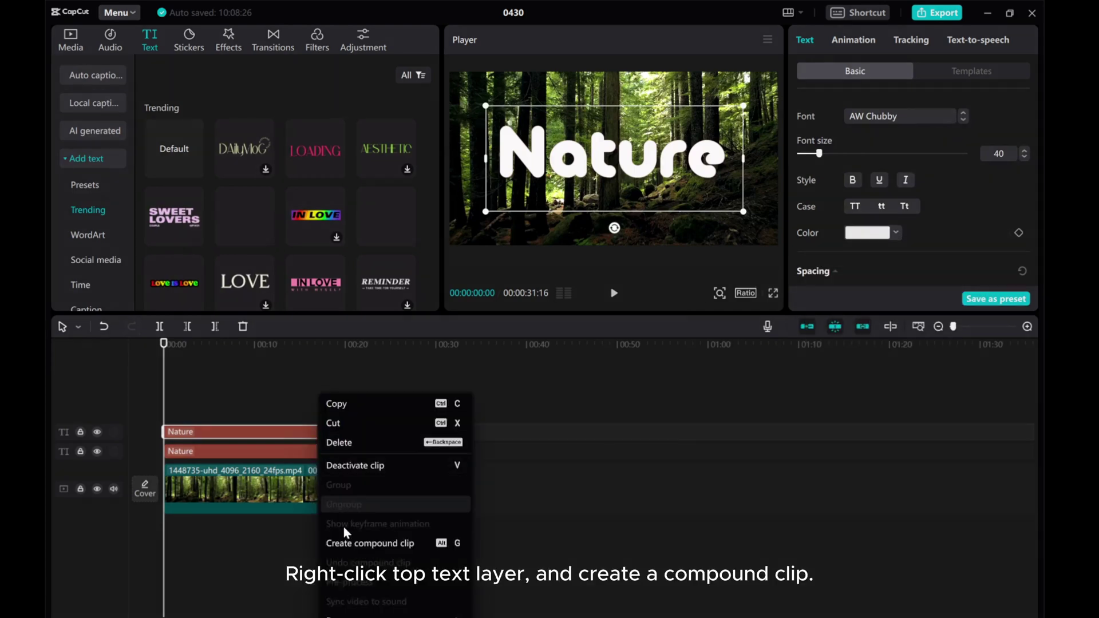
left_click(344, 543)
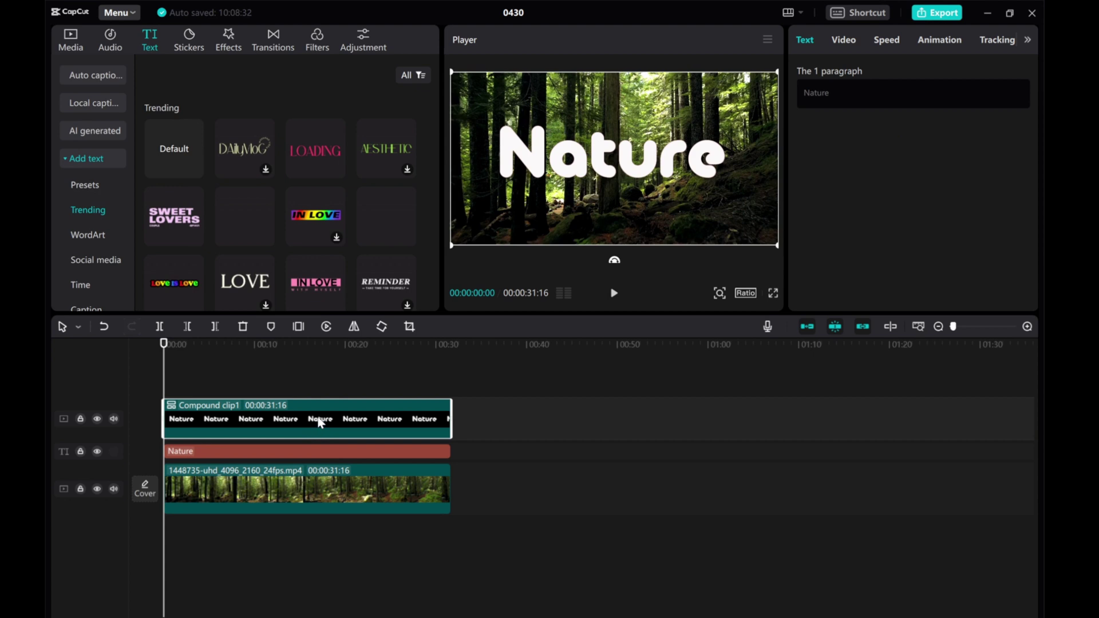
left_click(839, 42)
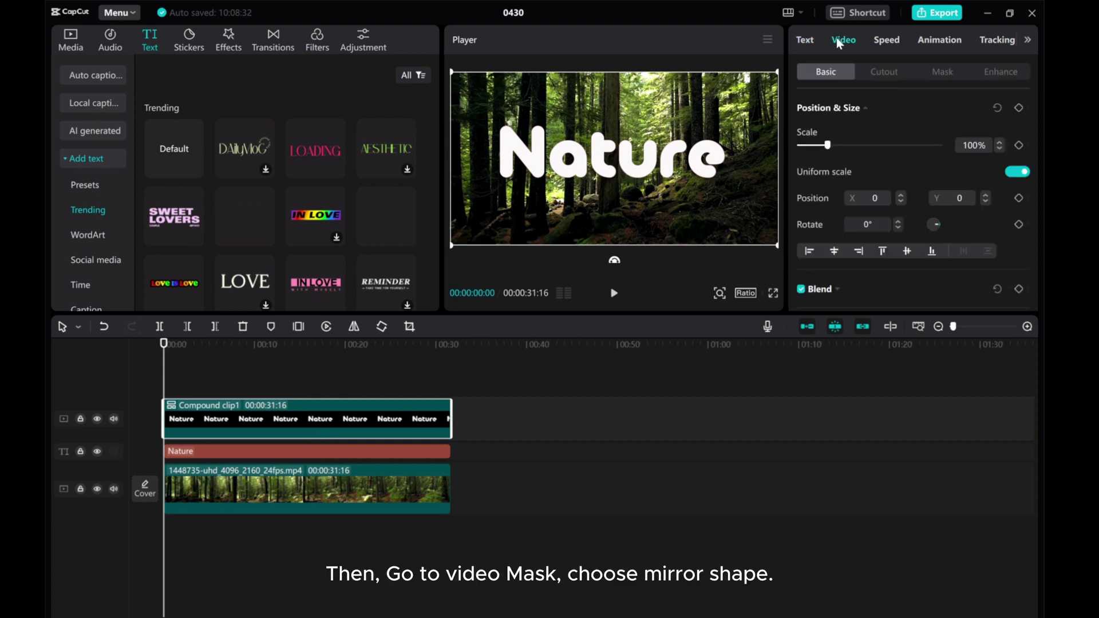
left_click(943, 72)
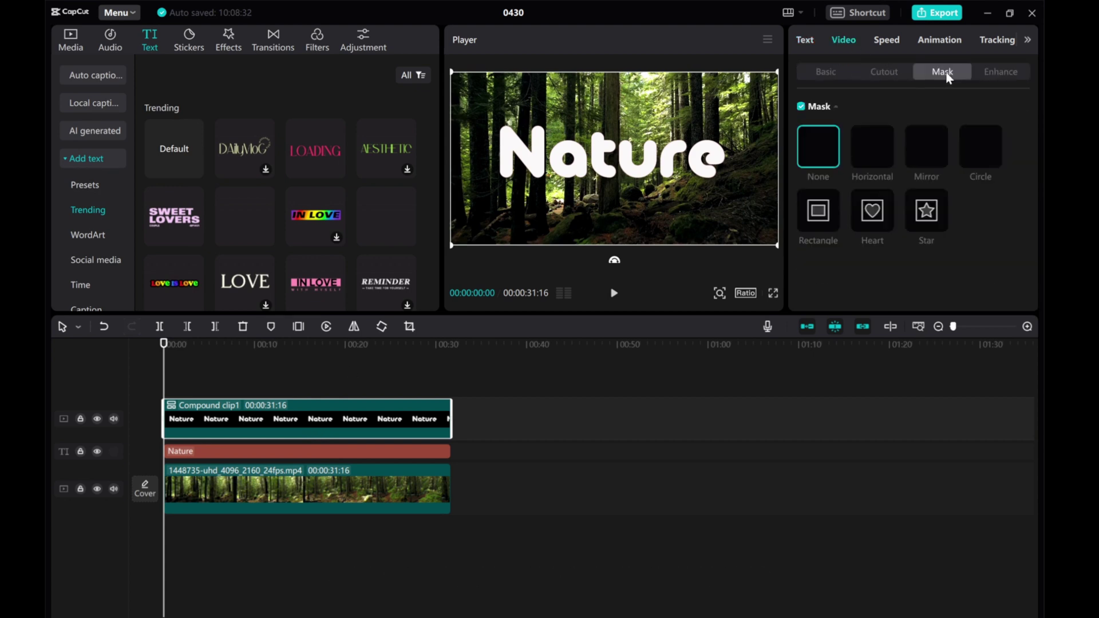
left_click(927, 155)
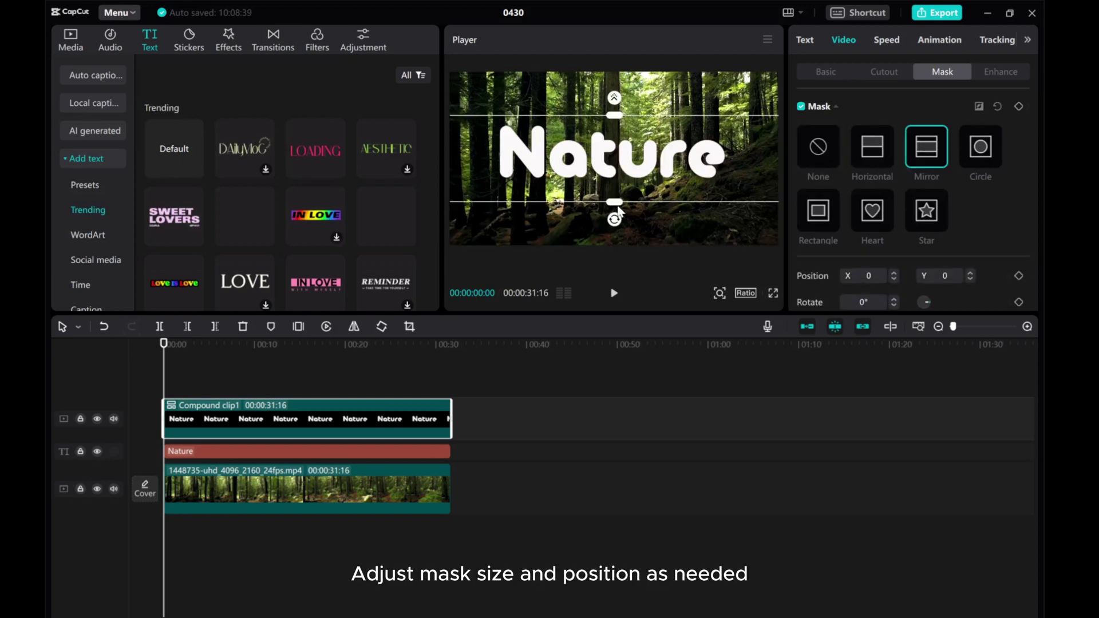
- Shape the mirror mask into a narrow diagonal band over the N, rotated -44° with size 59, and set its feather to 2
left_click_drag(617, 221, 524, 127)
scroll(899, 262, "down", 3)
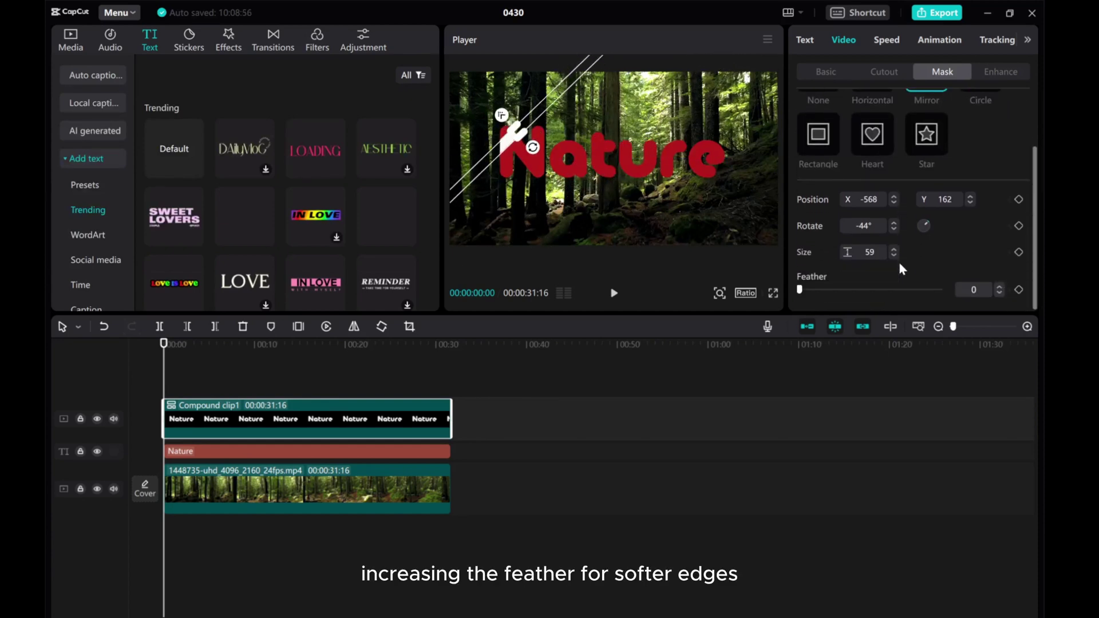
left_click(999, 287)
left_click(999, 287)
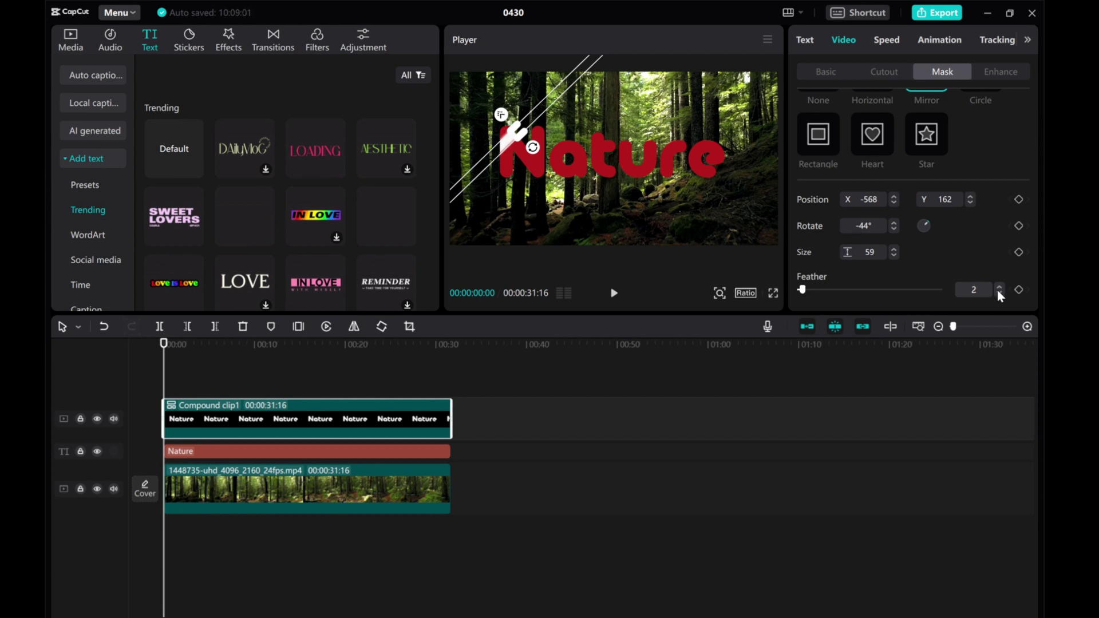
- Shift the diagonal mask just off the N to about X -652, Y 241 and add a mask keyframe at the start
left_click_drag(536, 114, 521, 107)
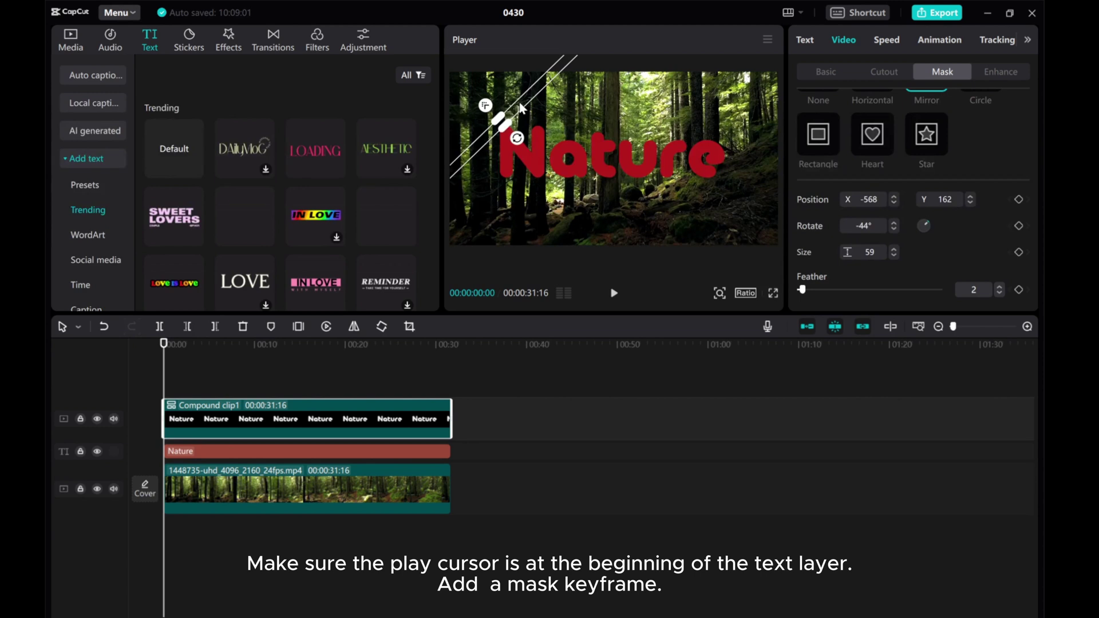
key("ctrl+z")
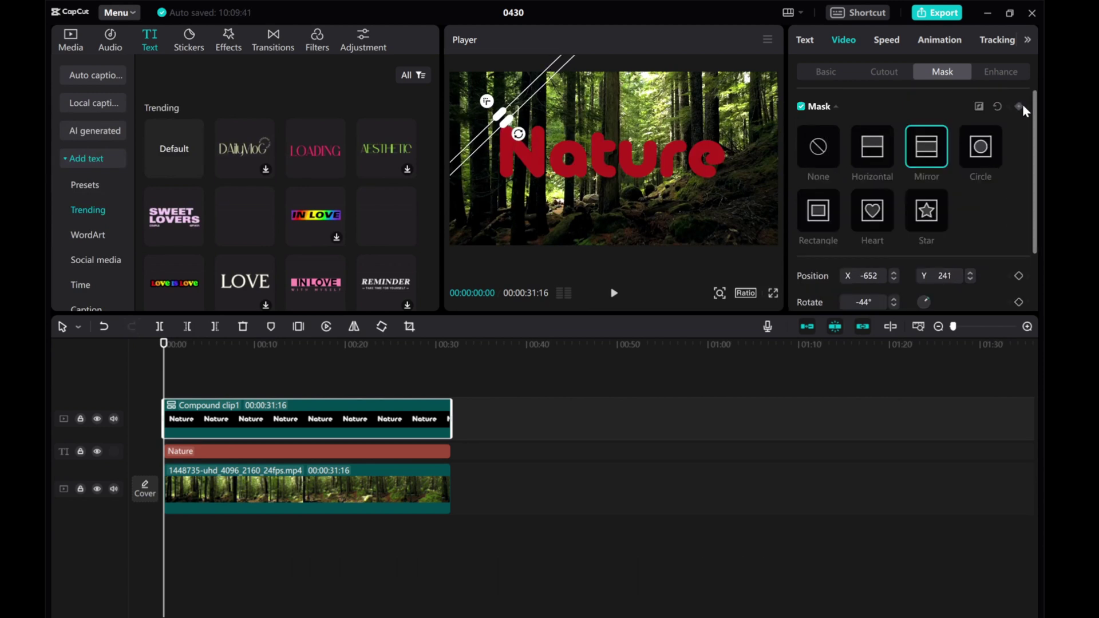
left_click(1018, 106)
- Keyframe the mask past the last letter at 00:00:03:06, about X 457, Y -281, and back toward the N at 00:00:06:11
left_click(167, 399)
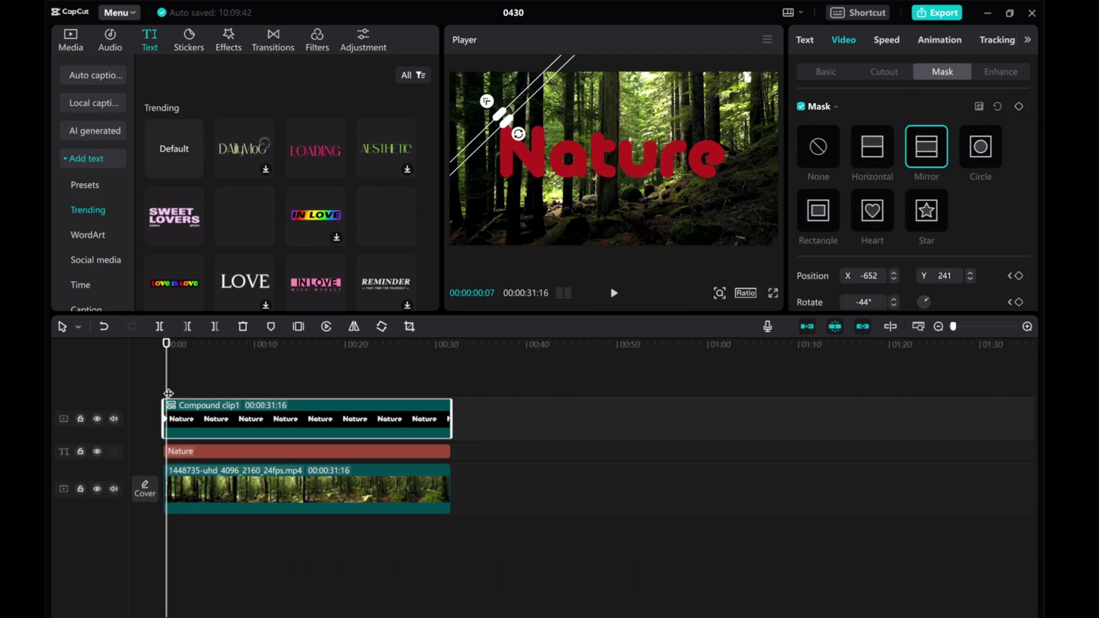
left_click_drag(169, 393, 195, 389)
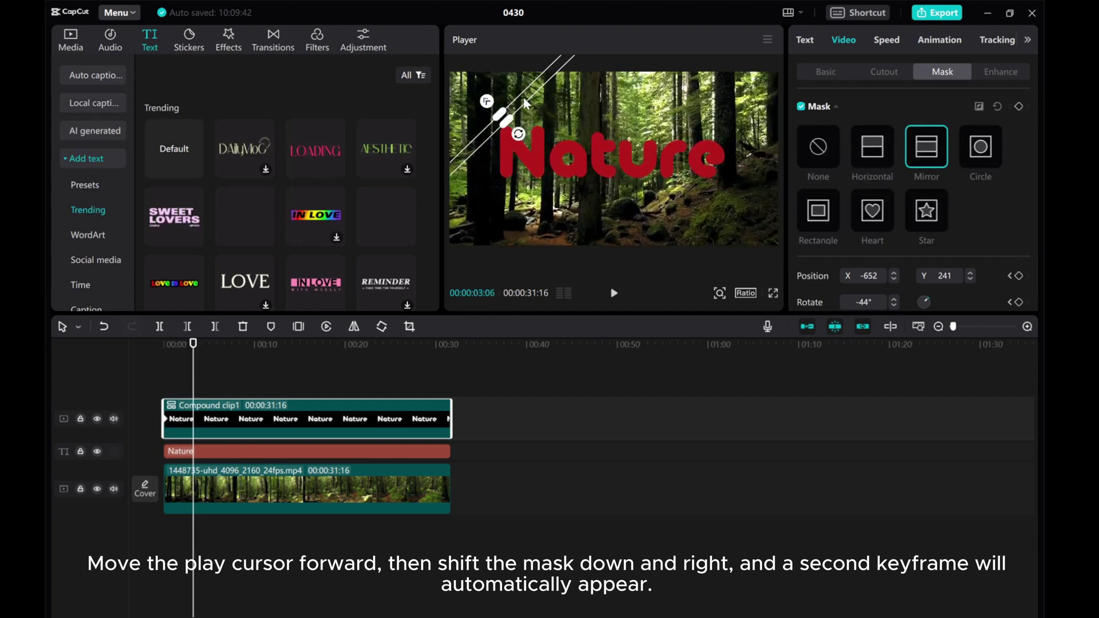
left_click_drag(525, 103, 713, 187)
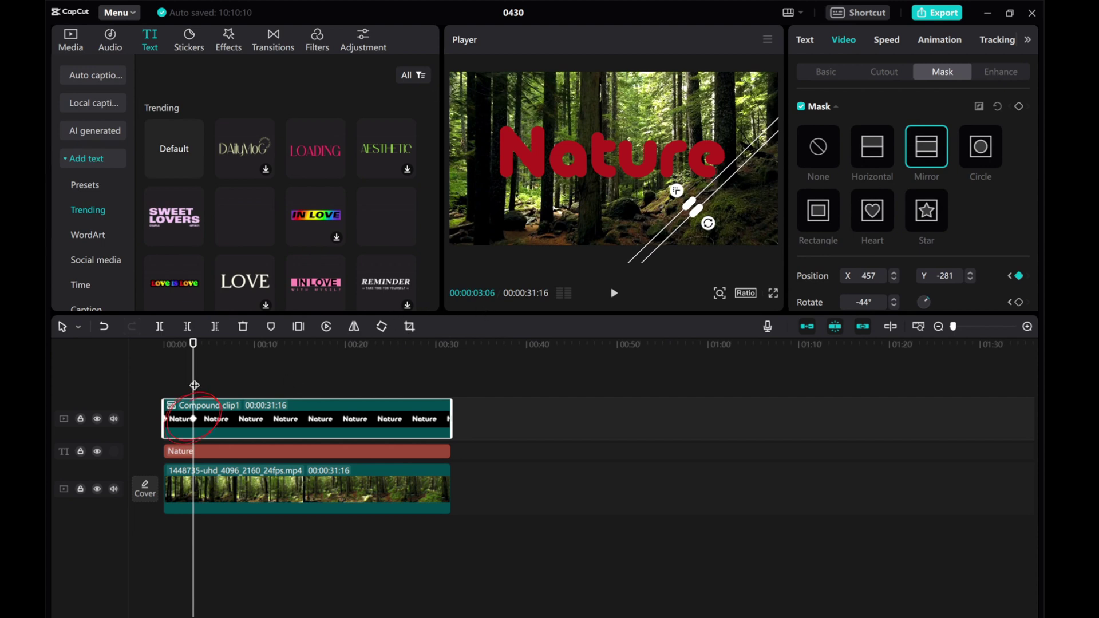
left_click_drag(195, 386, 222, 388)
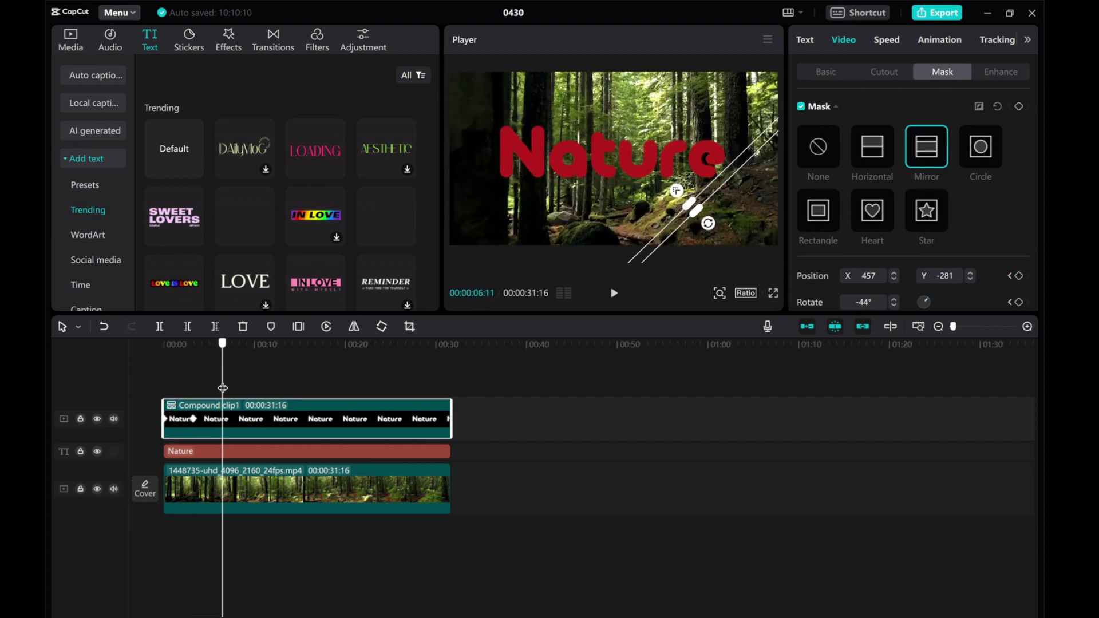
left_click_drag(710, 195, 495, 121)
- Play the Nature text's light sweep from the beginning and stop after the third keyframe
left_click(145, 365)
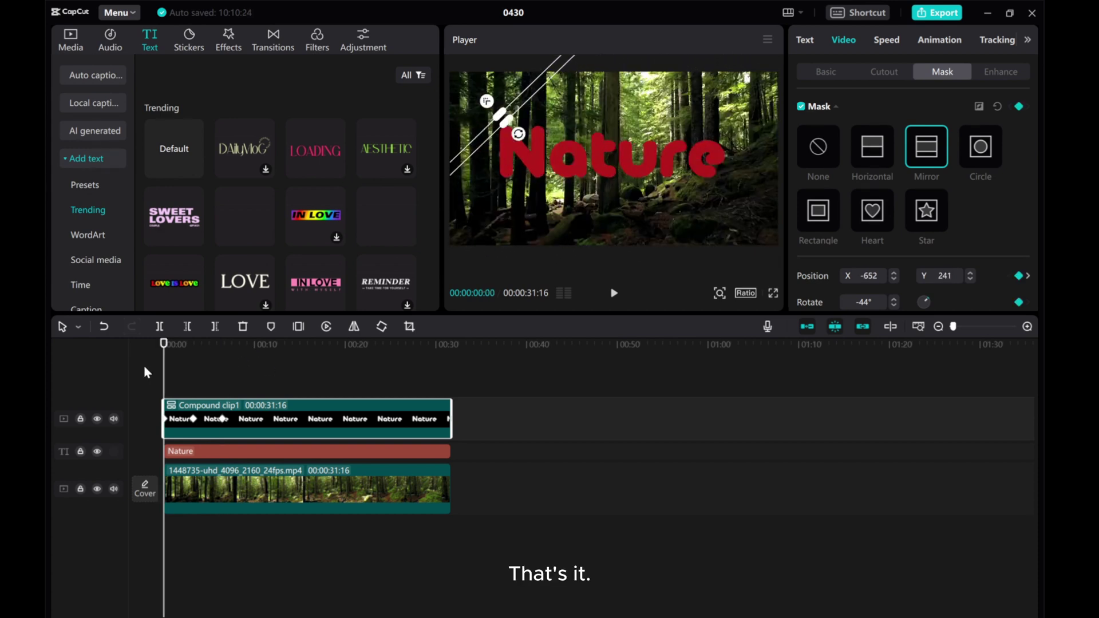
left_click(168, 368)
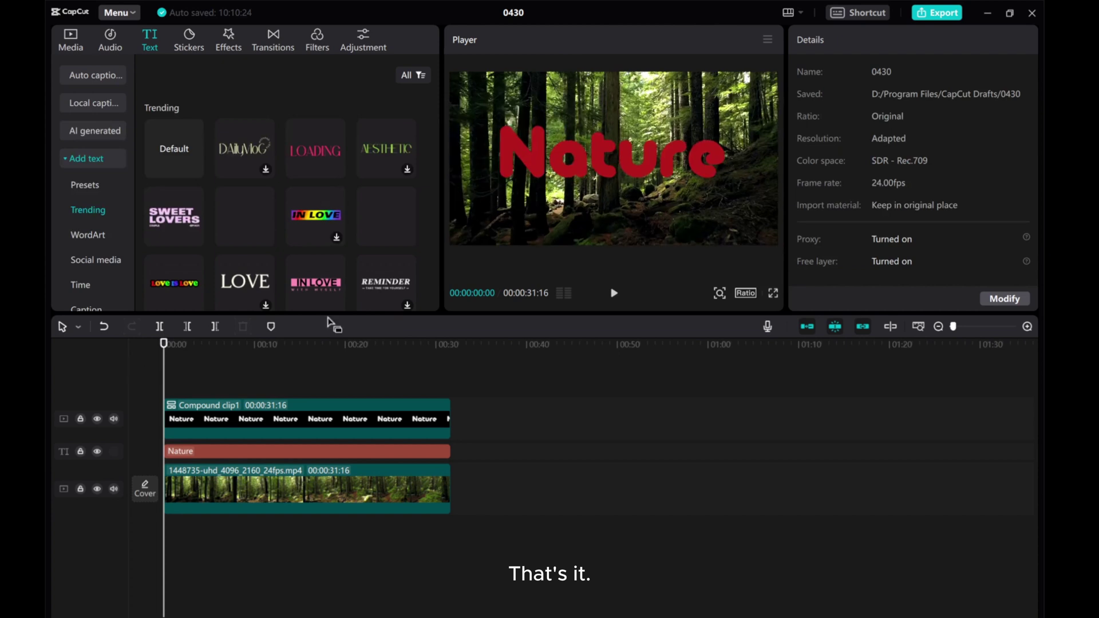
left_click(614, 294)
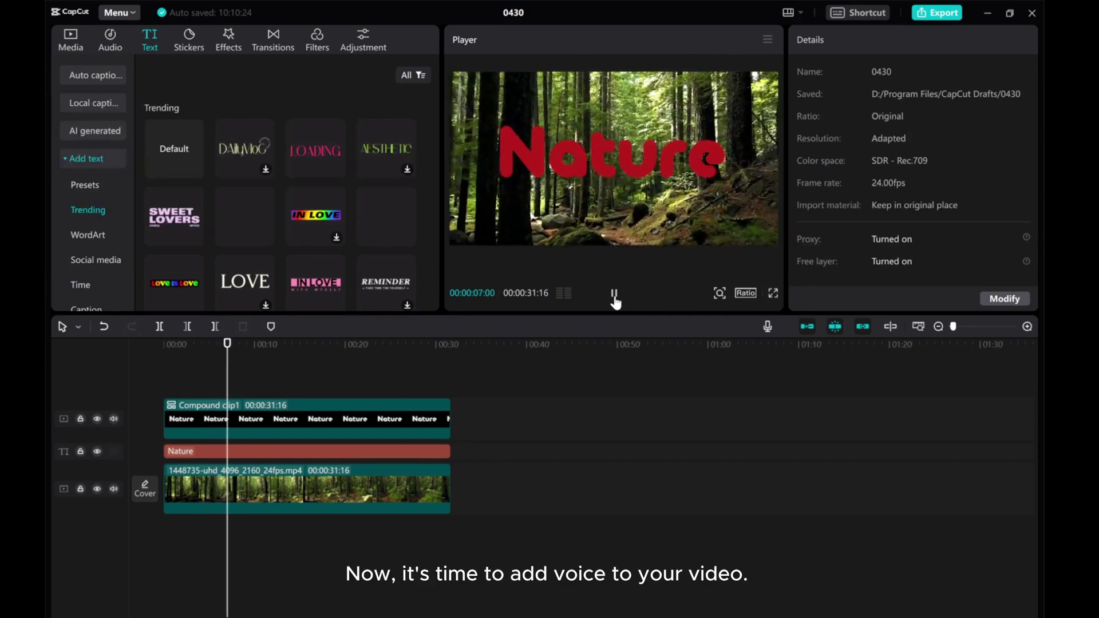
left_click(614, 294)
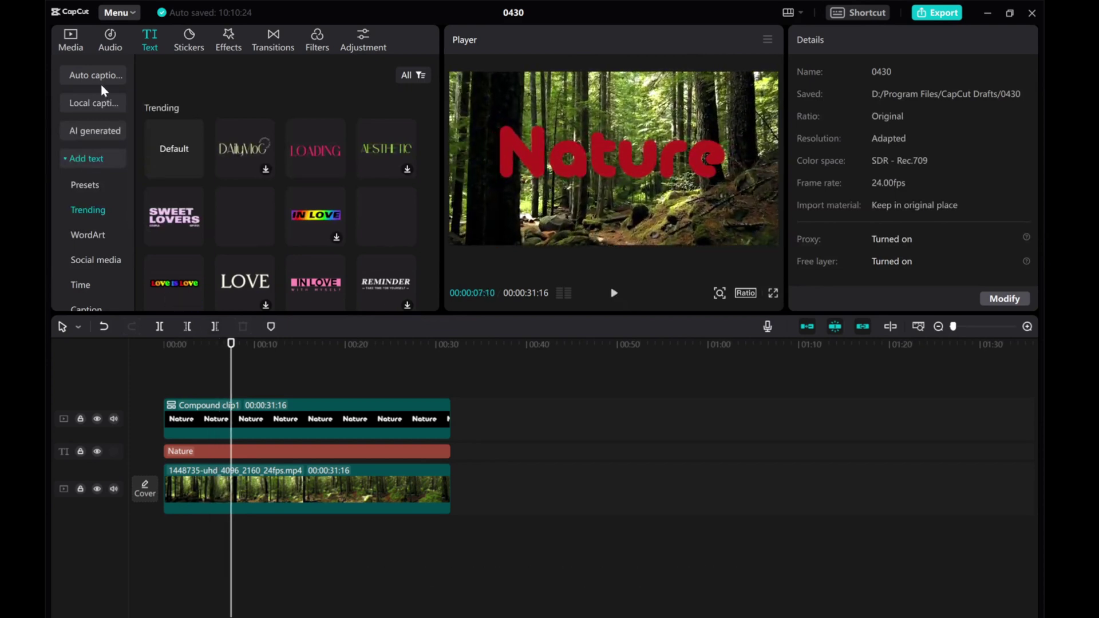
- Return the playhead to the start and search the audio library for "sweep"
left_click(103, 46)
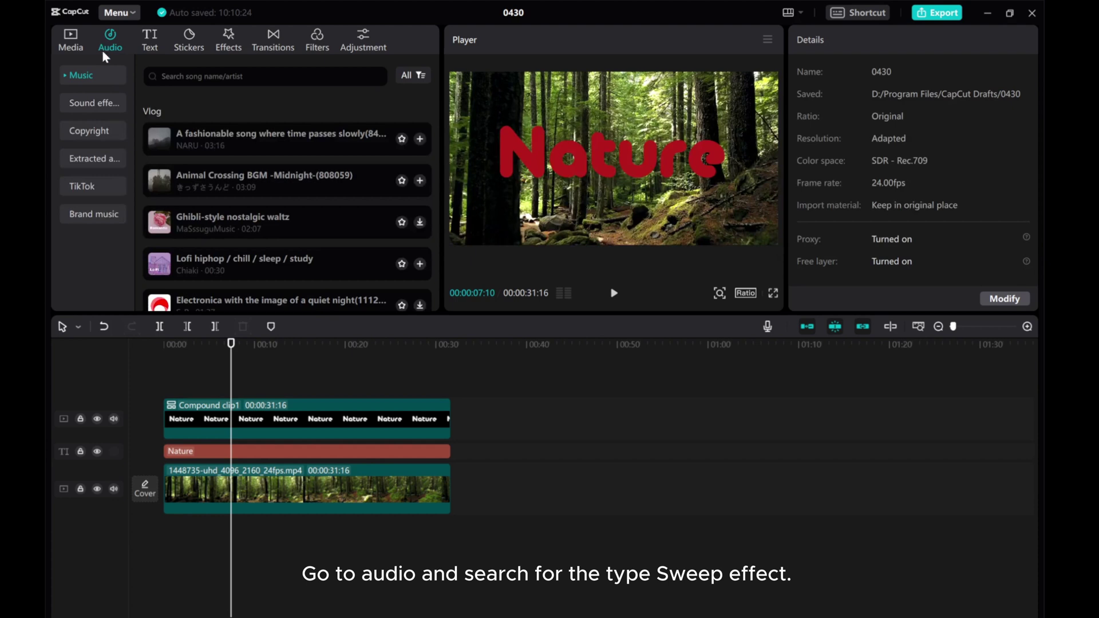
left_click(164, 366)
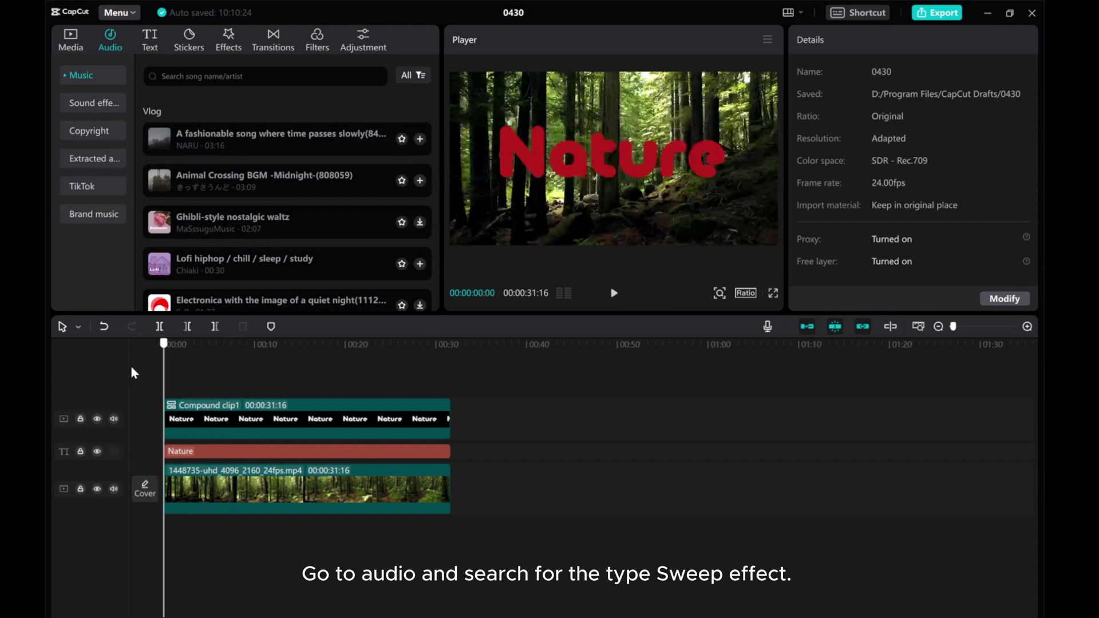
left_click(184, 78)
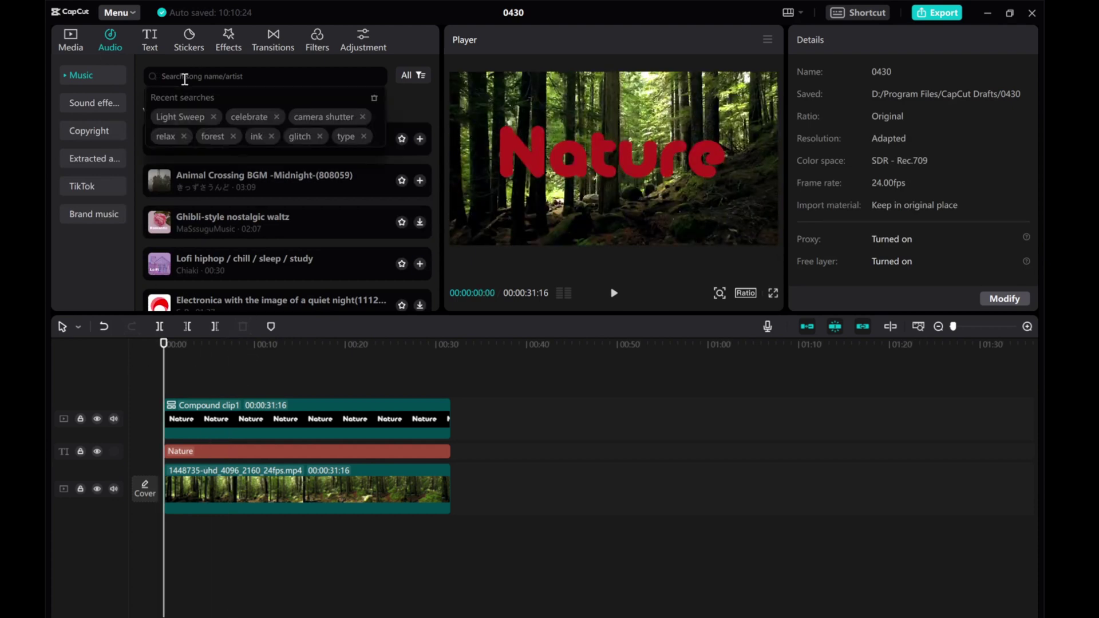
type("sweep")
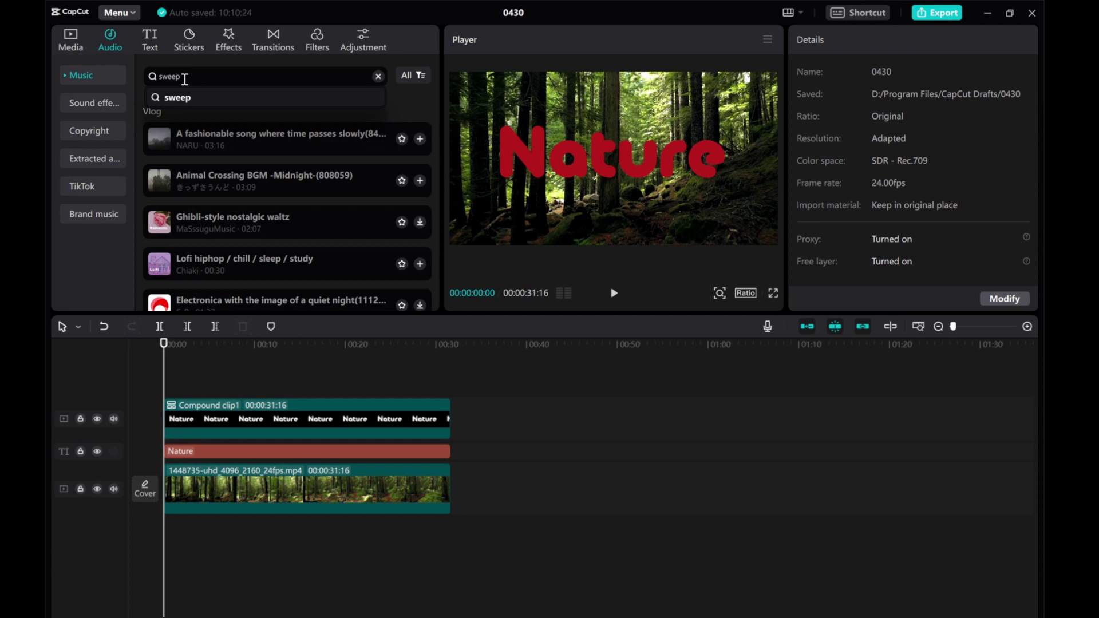
key("Return")
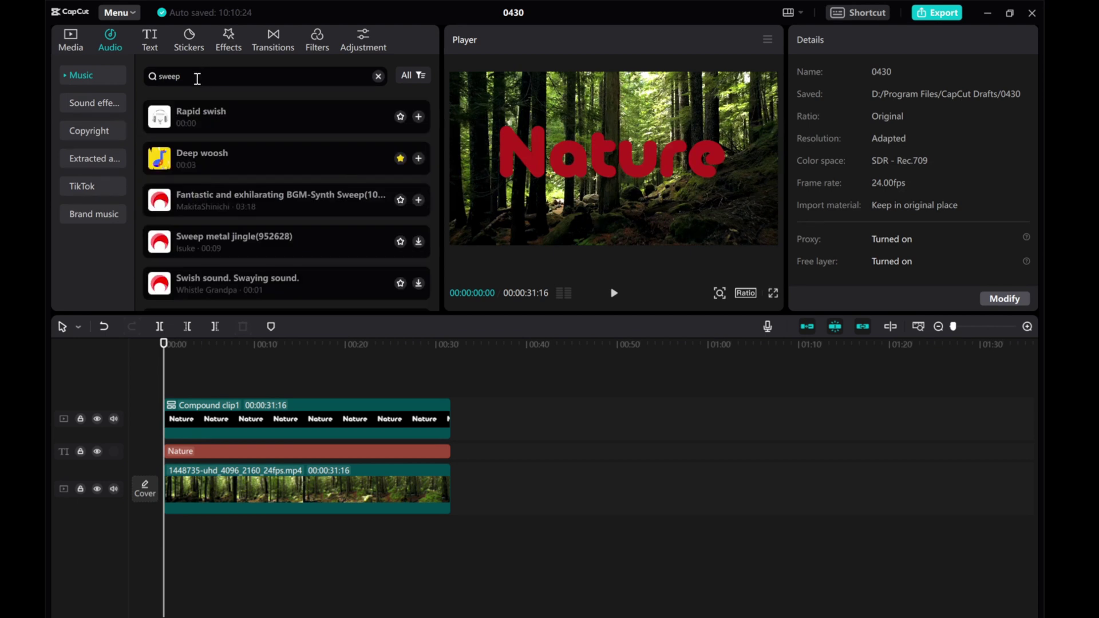
- Preview the Sweep metal jingle, Deep woosh and Sweep the broom sounds in the search results
left_click(276, 239)
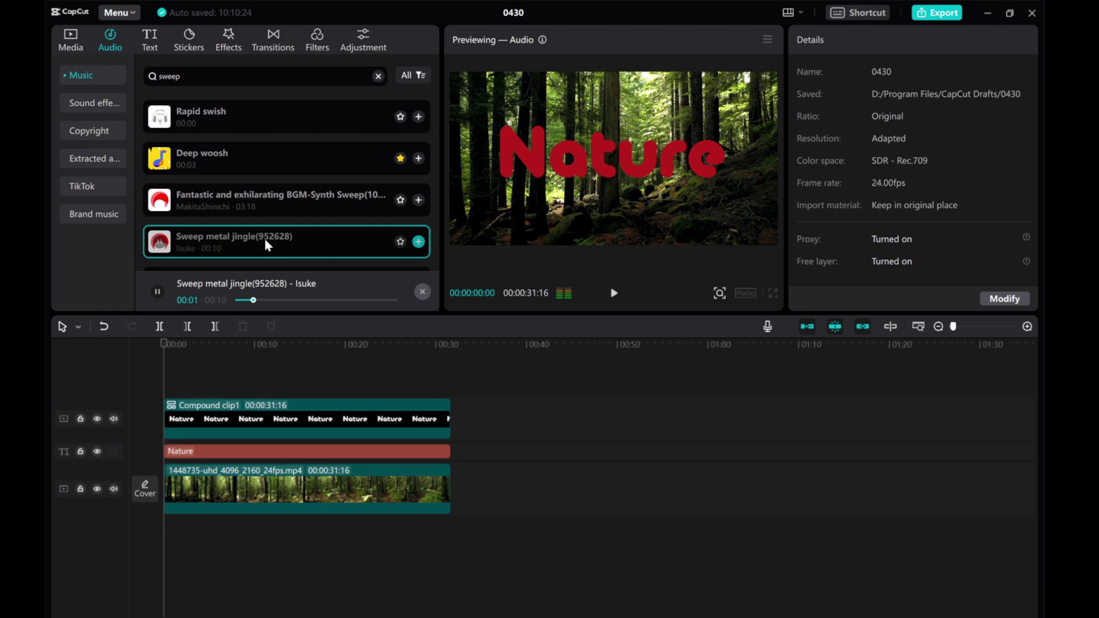
left_click(235, 154)
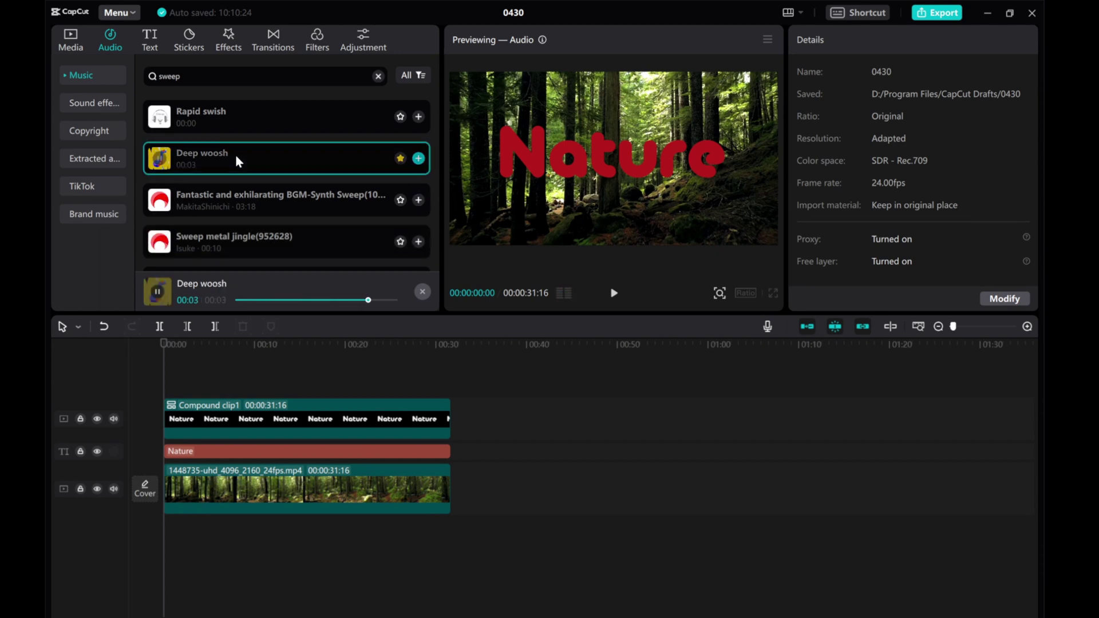
scroll(242, 203, "down", 2)
scroll(243, 202, "down", 2)
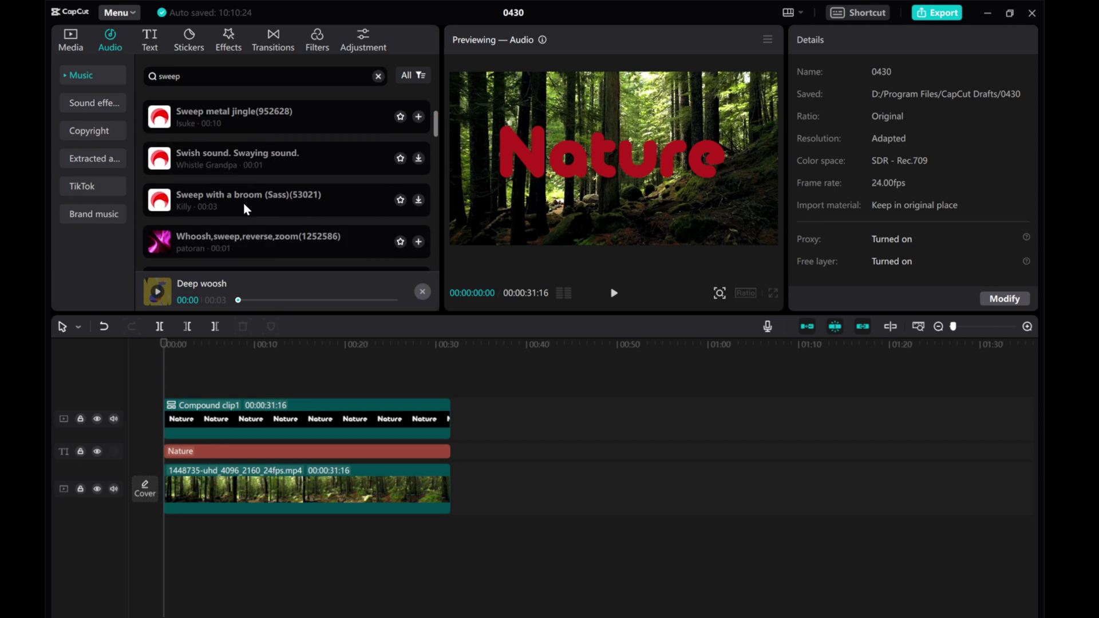
scroll(243, 201, "down", 4)
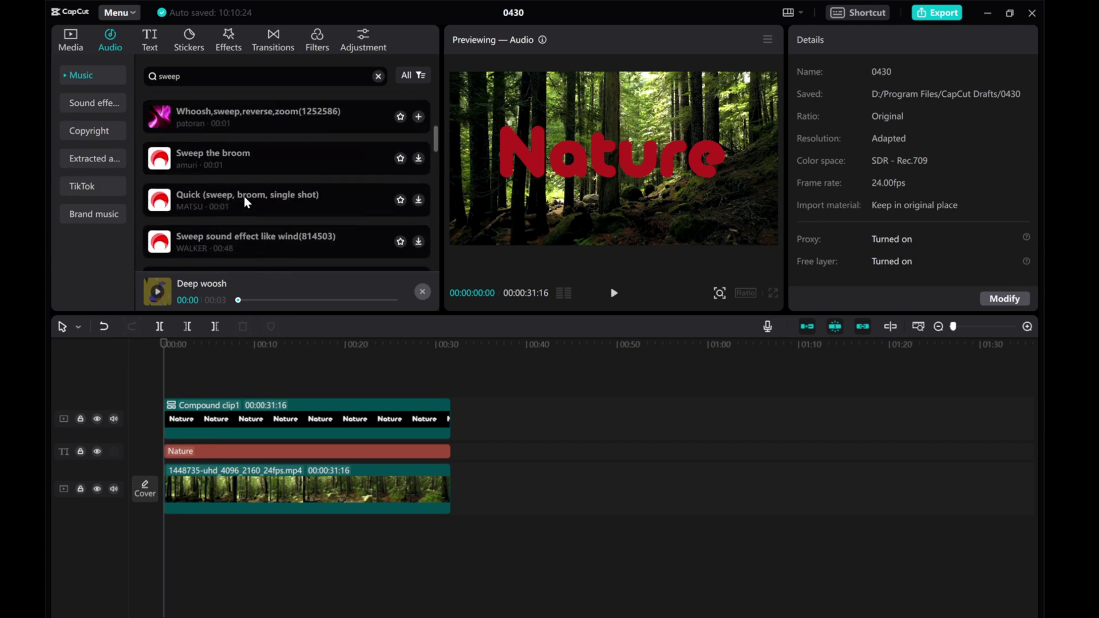
left_click(264, 153)
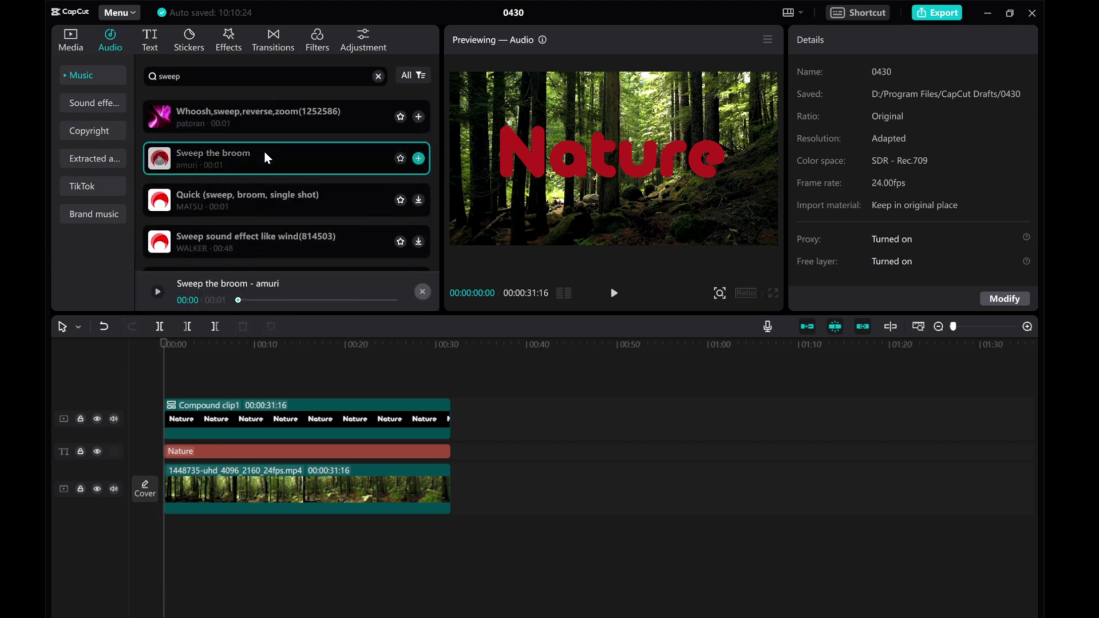
- Preview the Sweep(1110191) sound and add it to the timeline at the start
scroll(265, 156, "down", 2)
left_click(257, 214)
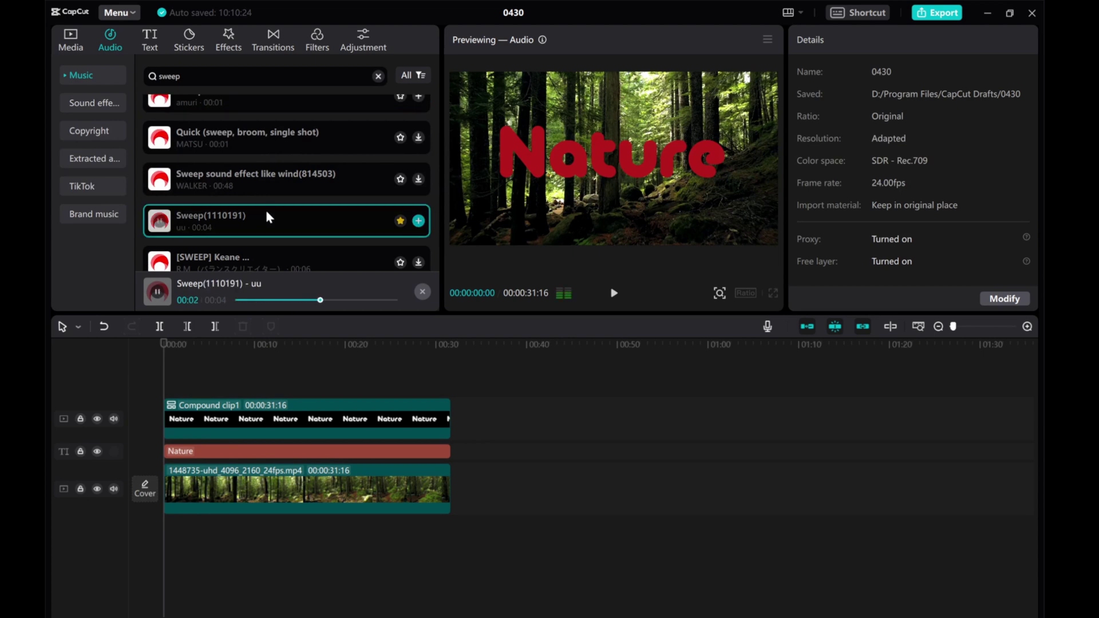
left_click(419, 221)
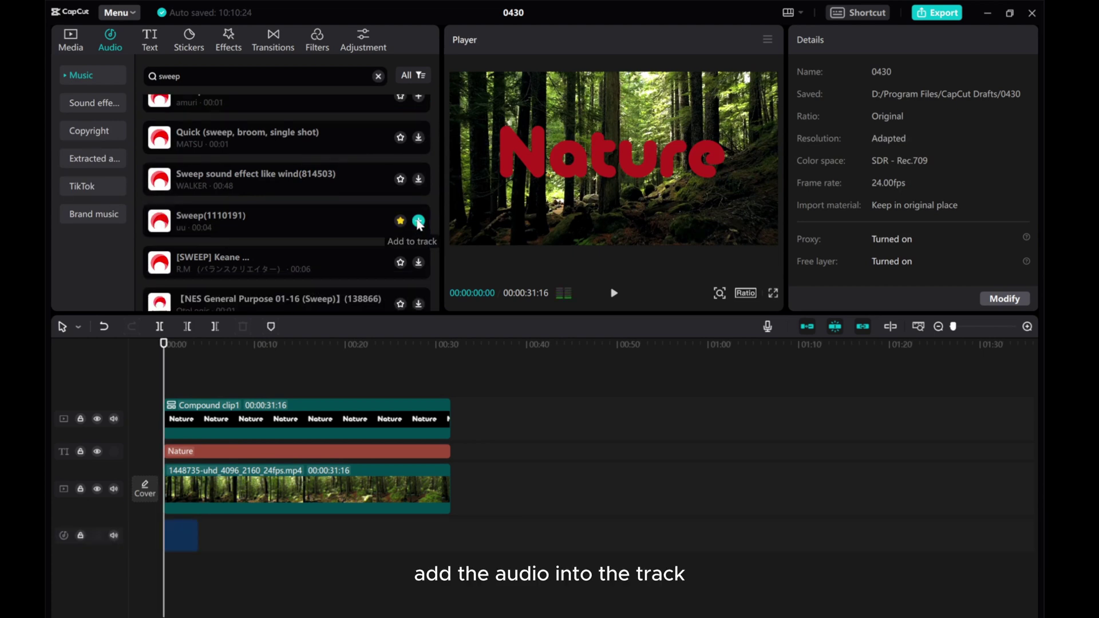
- Trim the sweep audio to the second mask keyframe at 00:00:03:06 and paste a copy directly after it
left_click(217, 424)
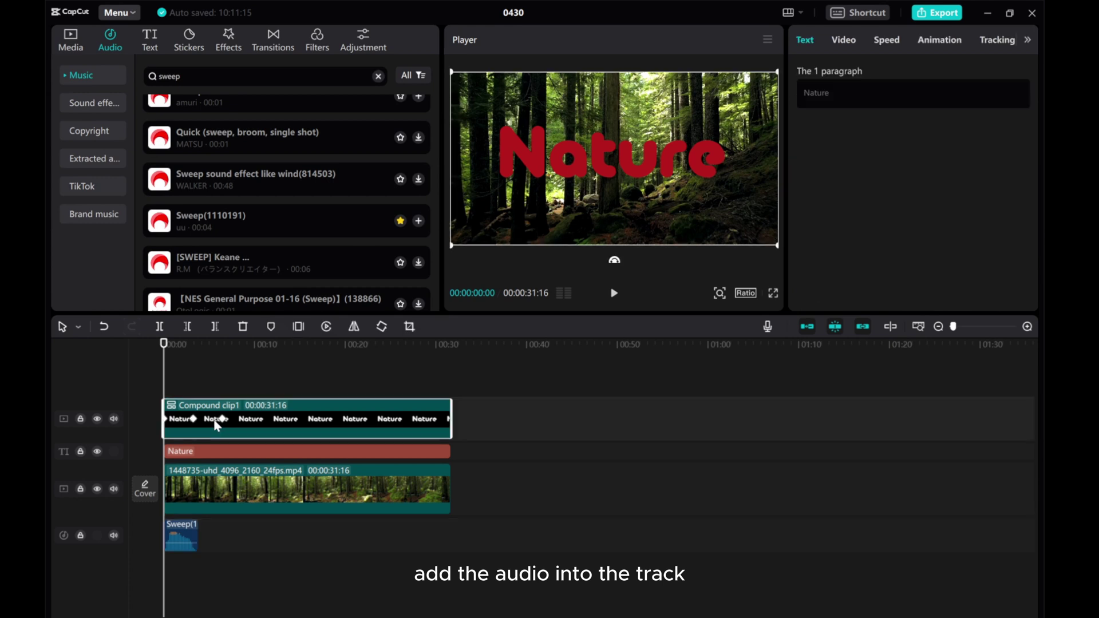
left_click_drag(166, 383, 197, 382)
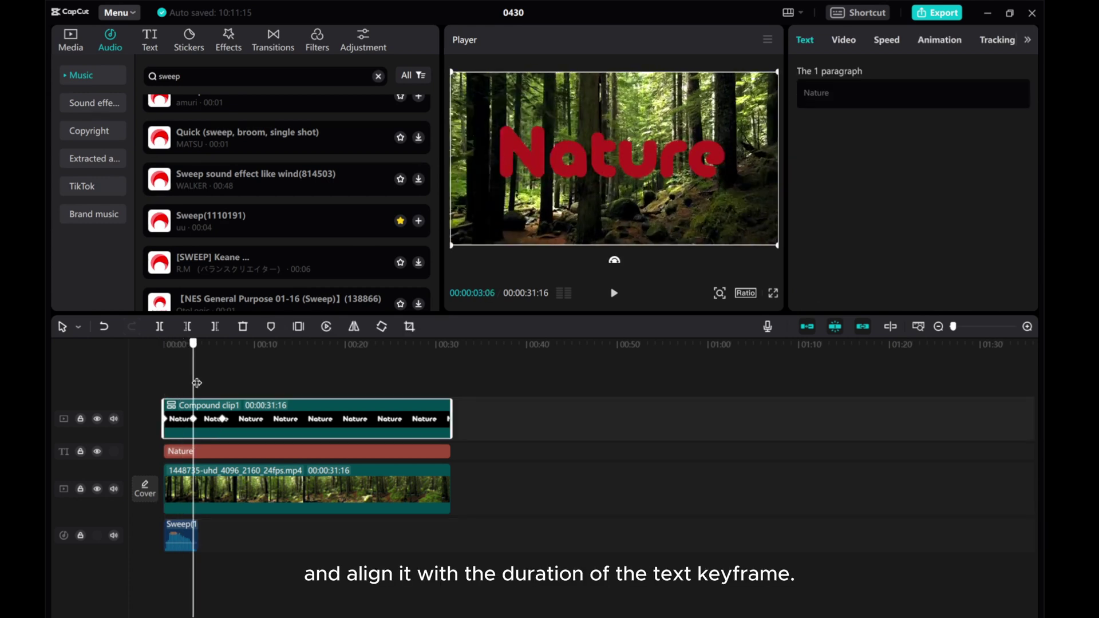
left_click(190, 532)
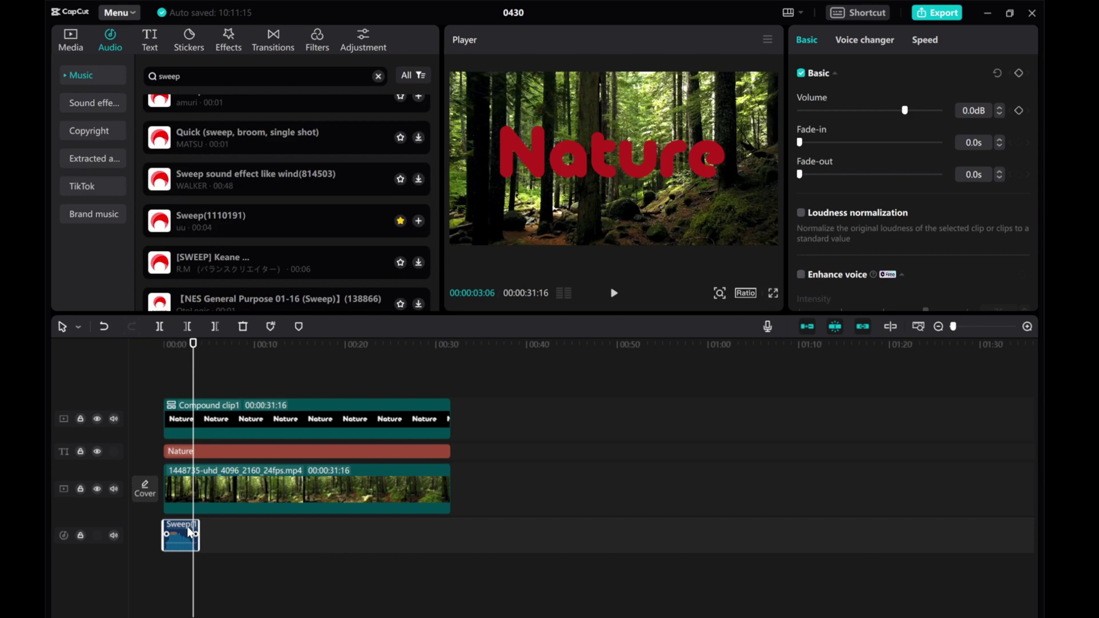
left_click(215, 326)
key("ctrl+v")
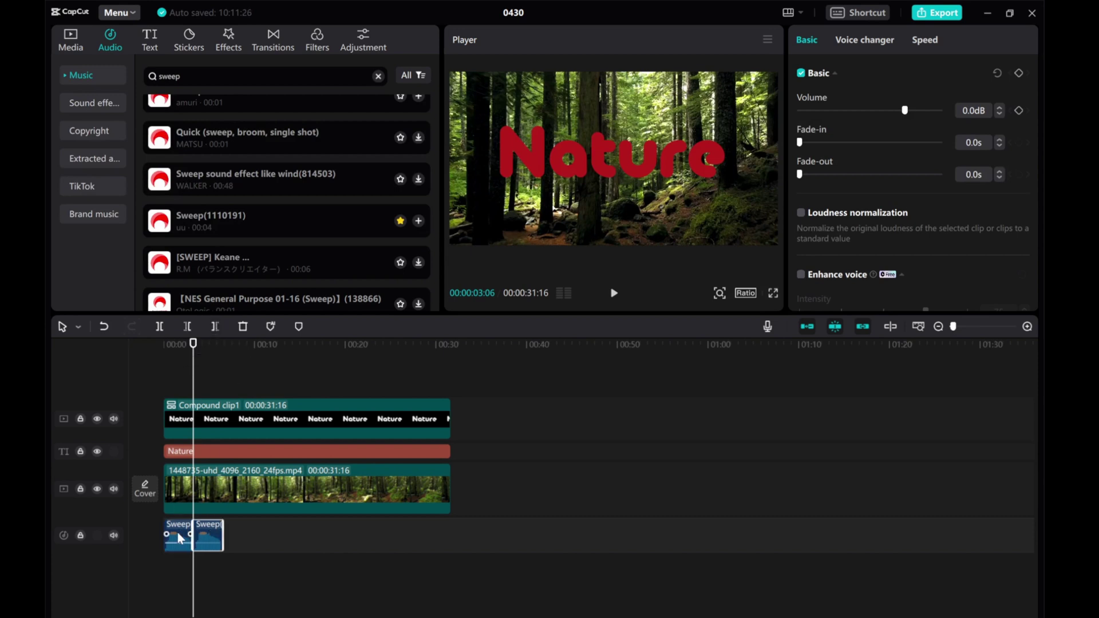
- Play the Nature effect with its sweep sounds from the start and pause at 00:00:07:08
left_click(219, 408)
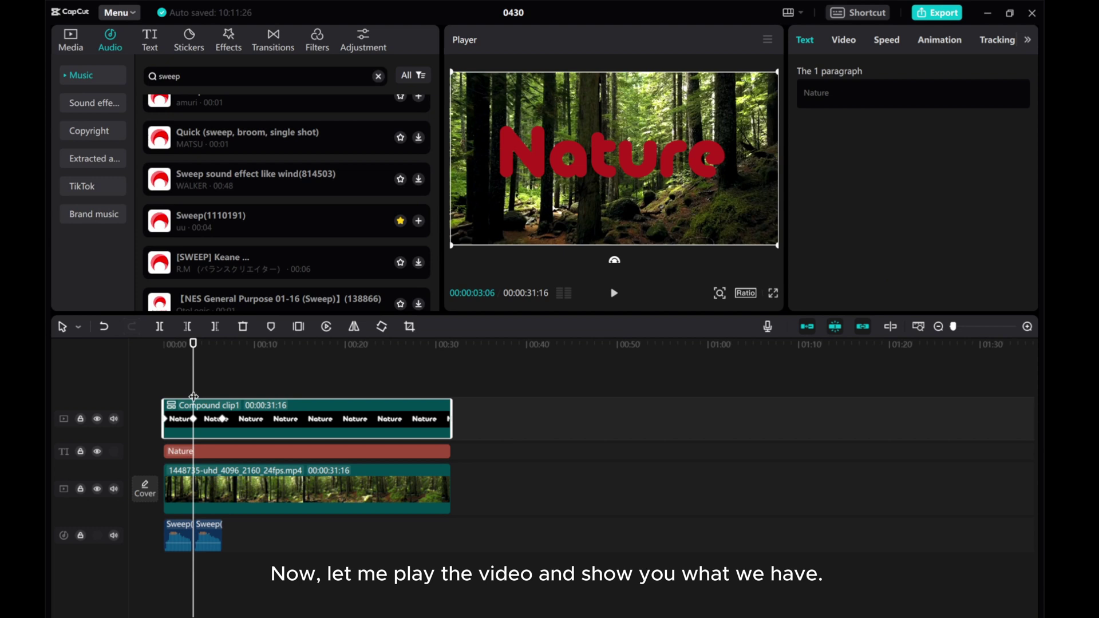
left_click_drag(194, 396, 138, 386)
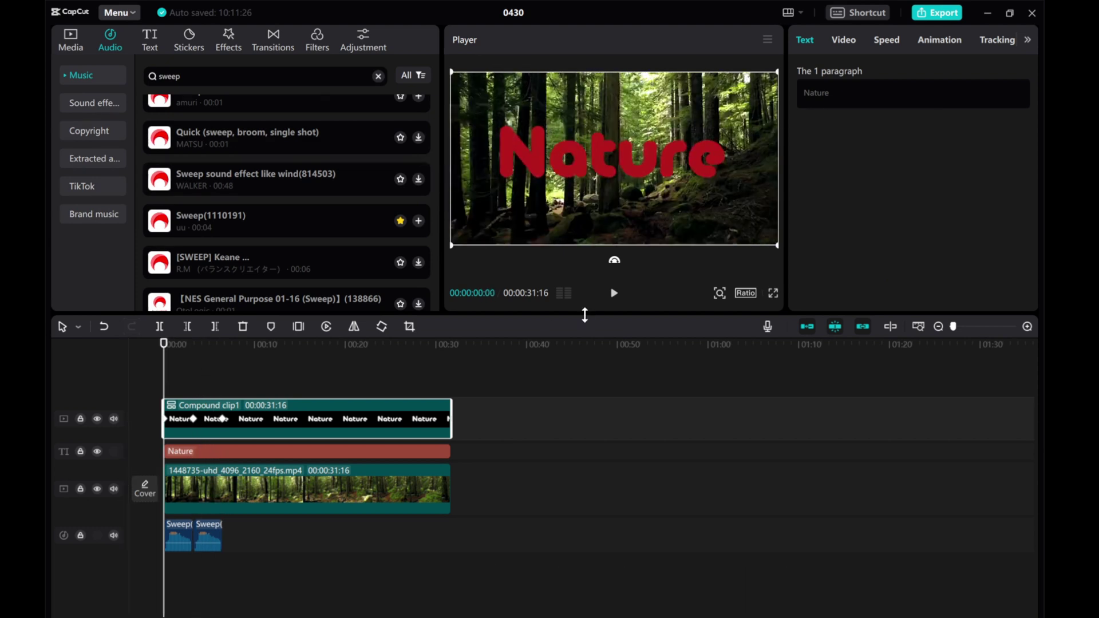
left_click(615, 297)
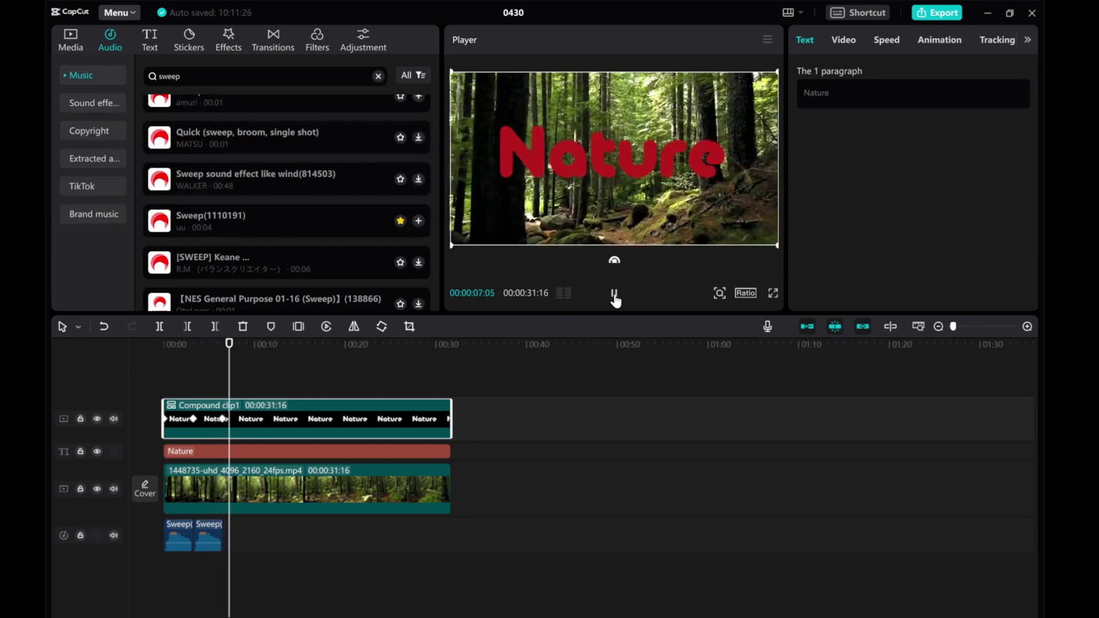
left_click(614, 296)
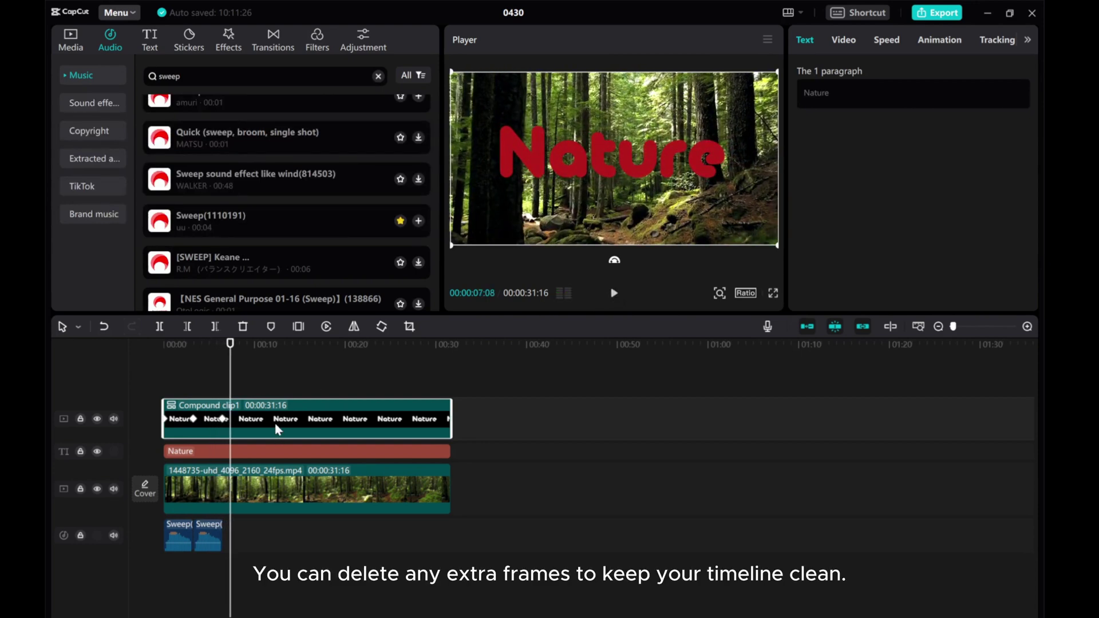
- Trim the compound clip, Nature text and forest video to end at 00:00:07:08 and play the result from the start
left_click(215, 325)
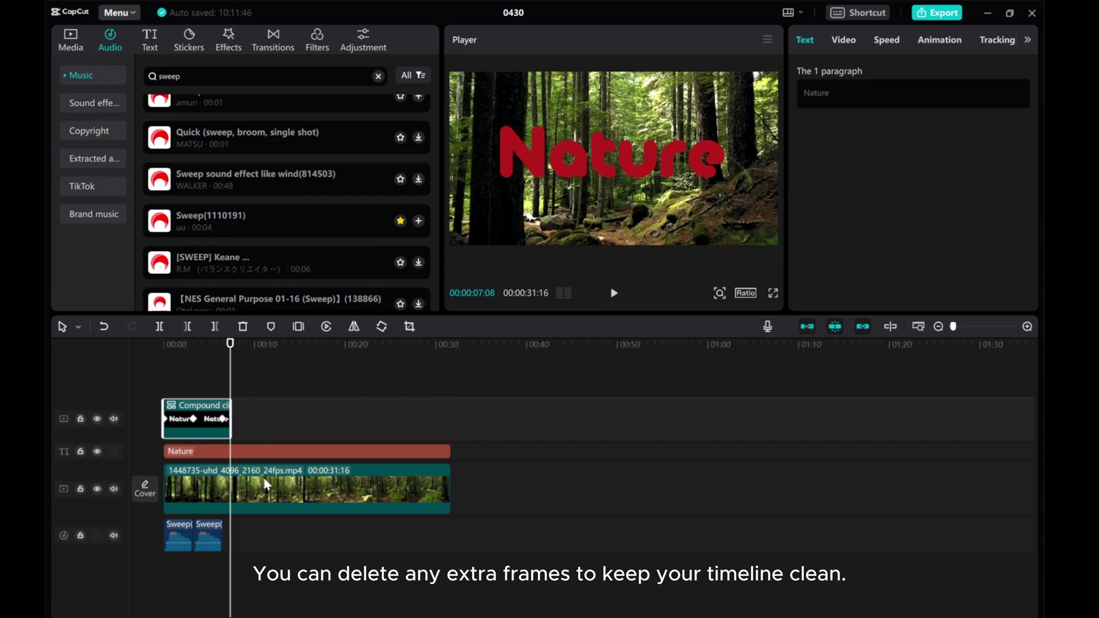
left_click(216, 327)
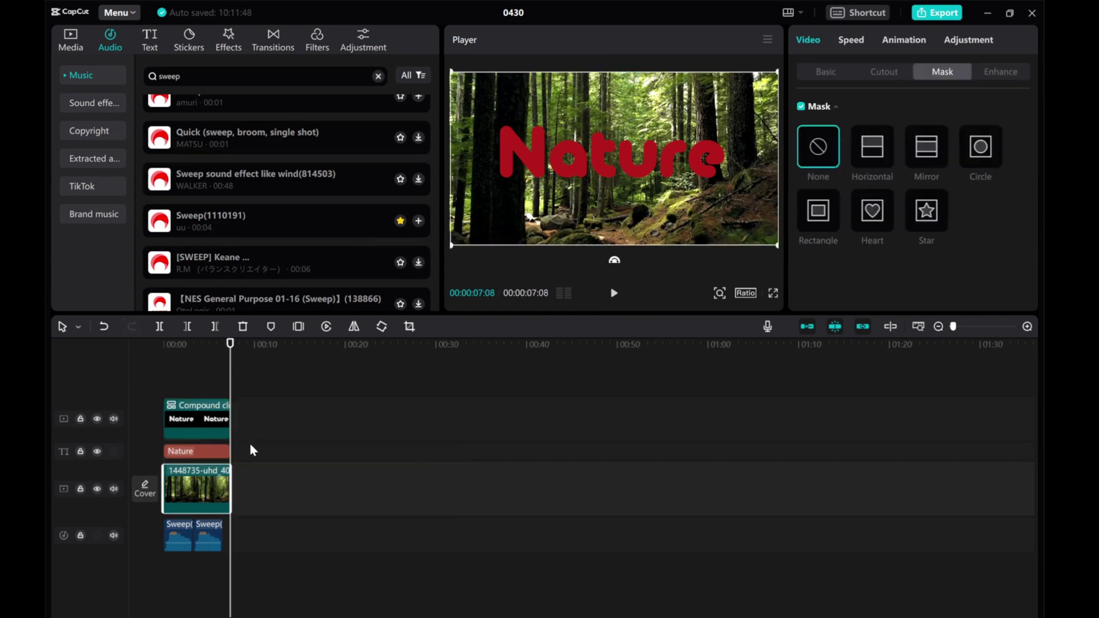
left_click_drag(230, 387, 71, 362)
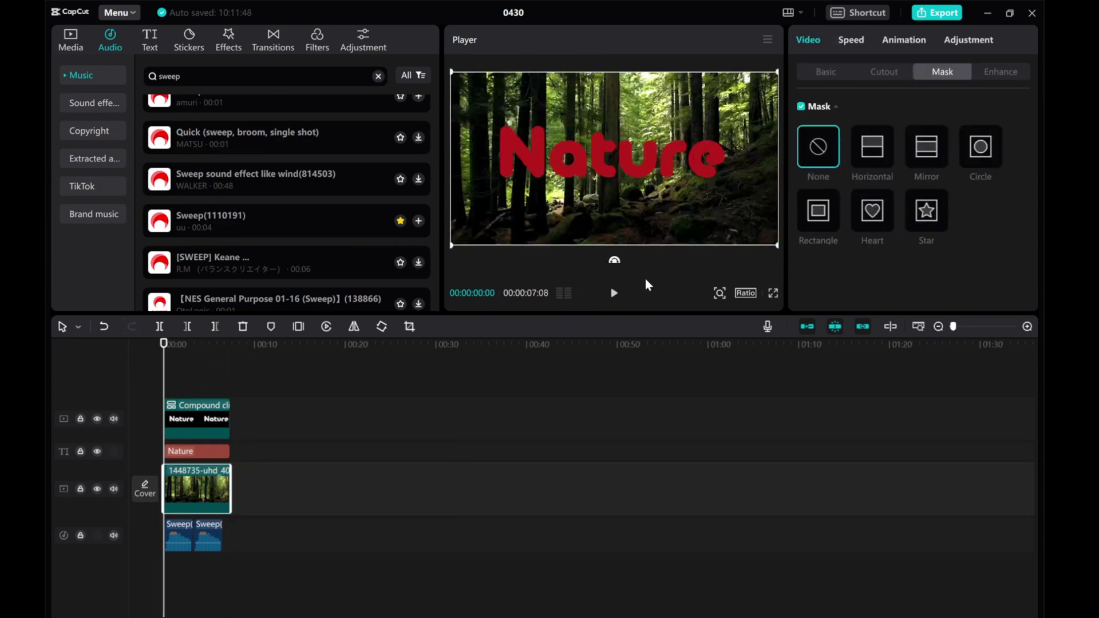
left_click(611, 294)
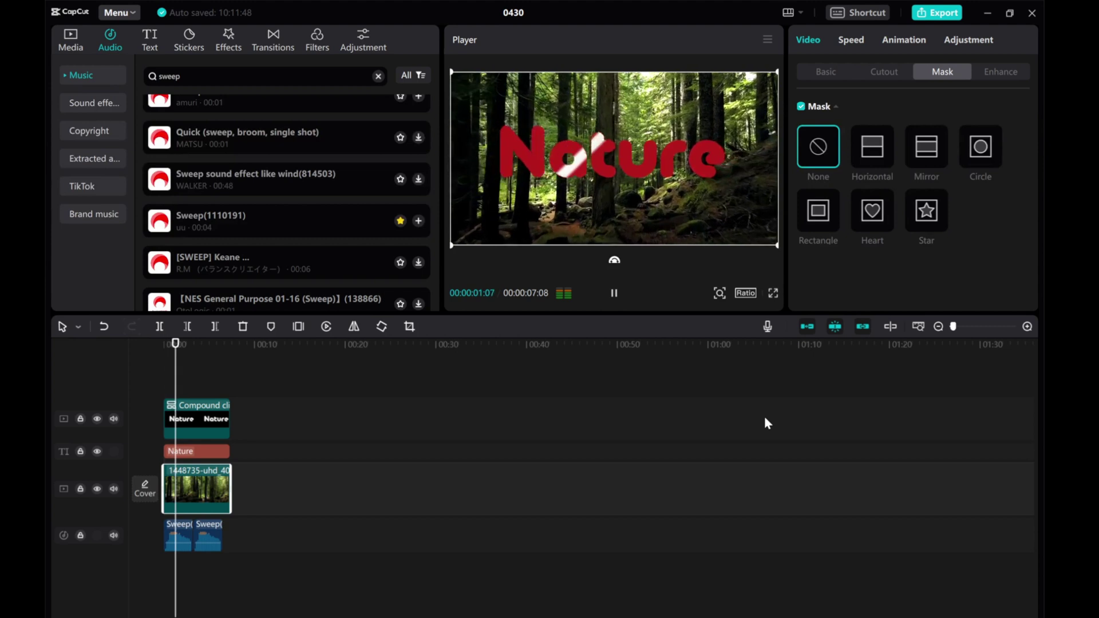
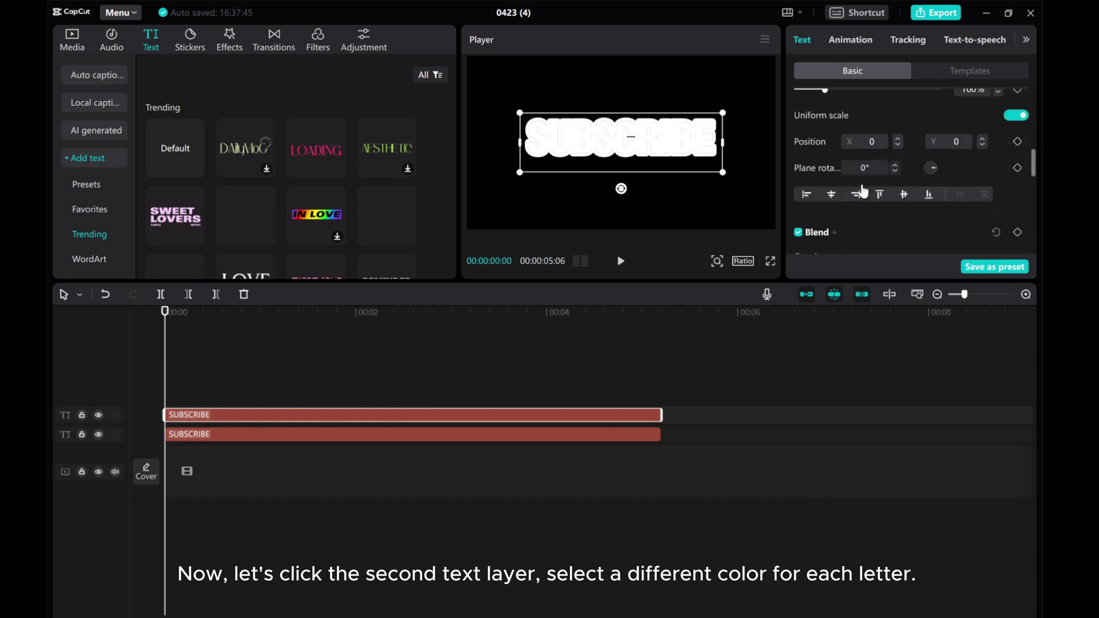
- Set the fill colour of the upper SUBSCRIBE text layer to red FB3E3E
scroll(862, 195, "down", 3)
left_click(863, 186)
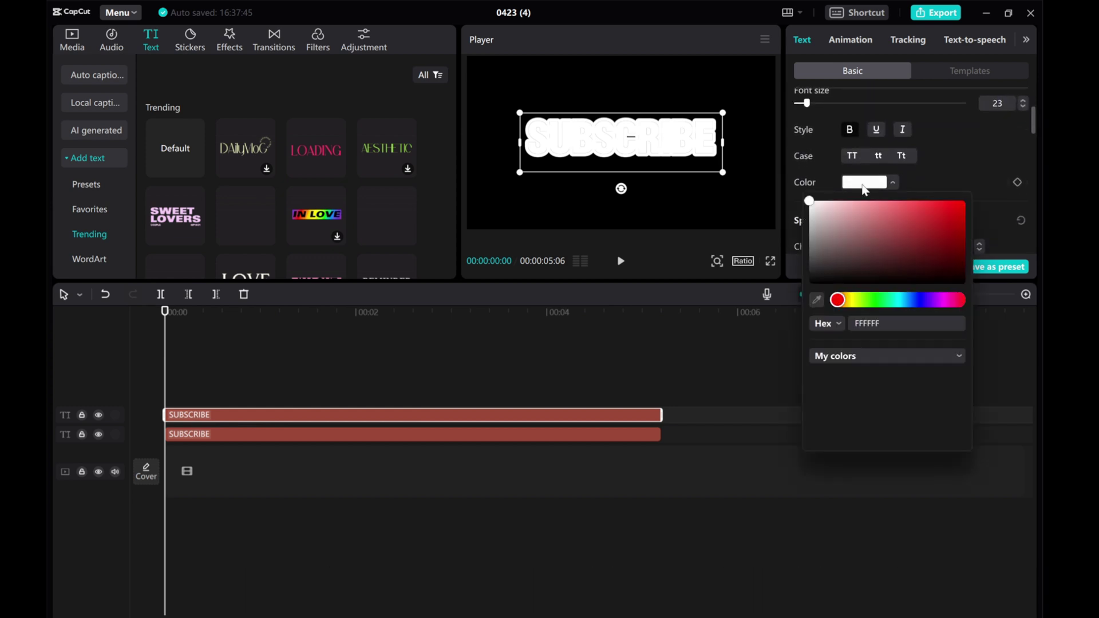
left_click(927, 203)
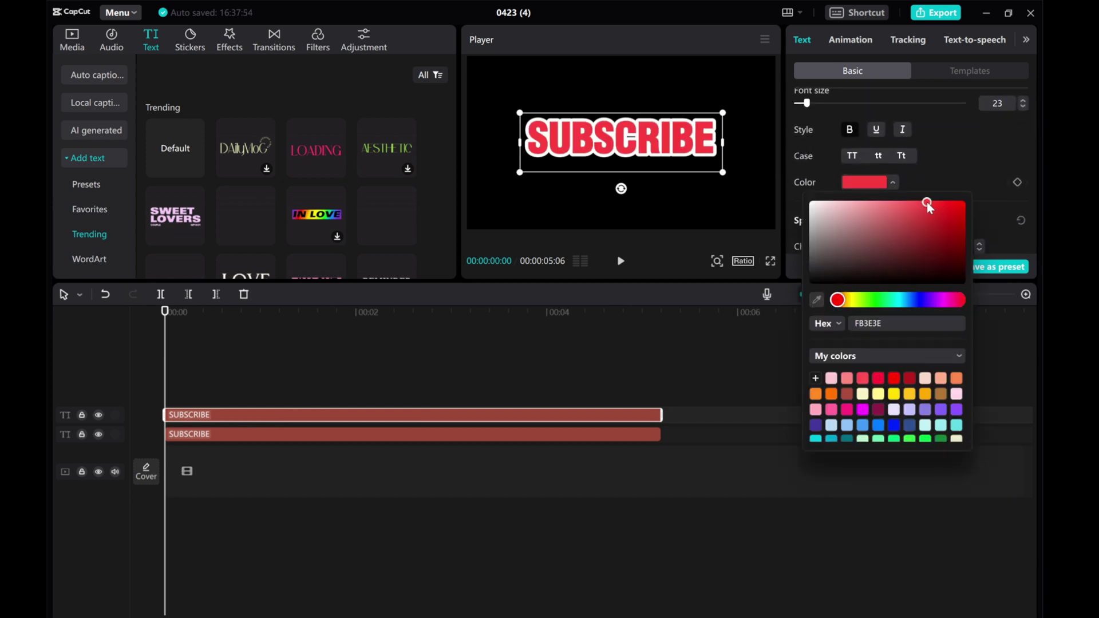
- Recolour only the letter U of the upper SUBSCRIBE text purple
scroll(916, 172, "up", 2)
left_click_drag(802, 106, 828, 104)
scroll(916, 171, "down", 3)
left_click(862, 182)
left_click(956, 377)
left_click(955, 410)
- Recolour the first B of SUBSCRIBE orange and the second S green
scroll(858, 143, "up", 3)
scroll(859, 172, "down", 3)
left_click(862, 182)
left_click(958, 385)
scroll(858, 171, "up", 3)
scroll(858, 172, "down", 3)
left_click(864, 177)
scroll(946, 391, "down", 3)
left_click(942, 385)
- Recolour the letter C of SUBSCRIBE teal and the letter R yellow EDC65D
scroll(858, 172, "up", 3)
scroll(859, 172, "down", 3)
left_click(864, 166)
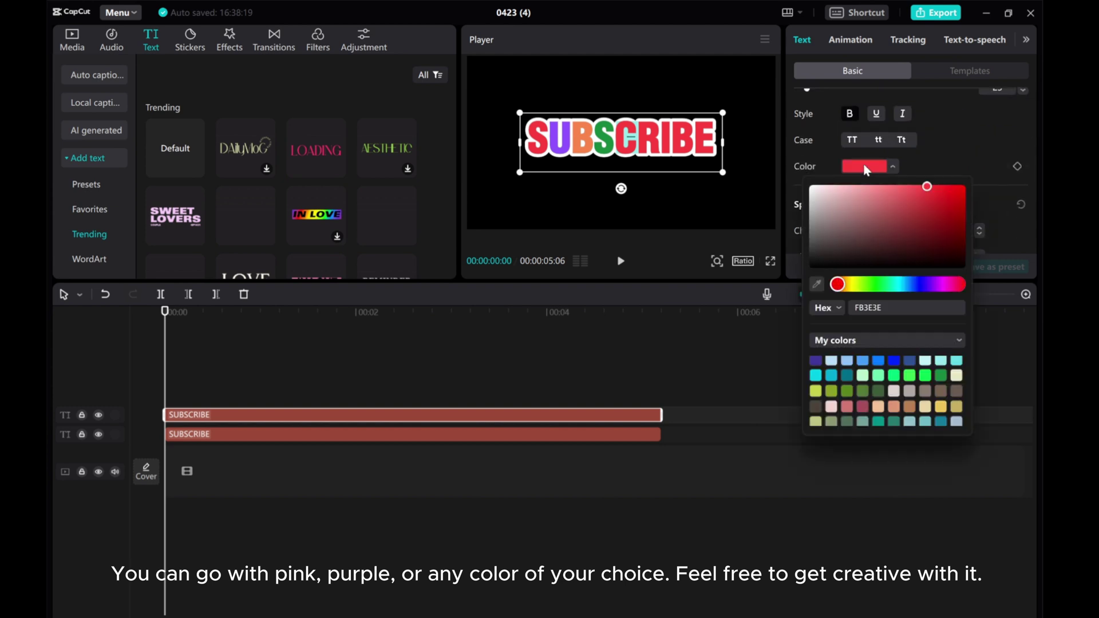
left_click(847, 377)
scroll(859, 172, "up", 3)
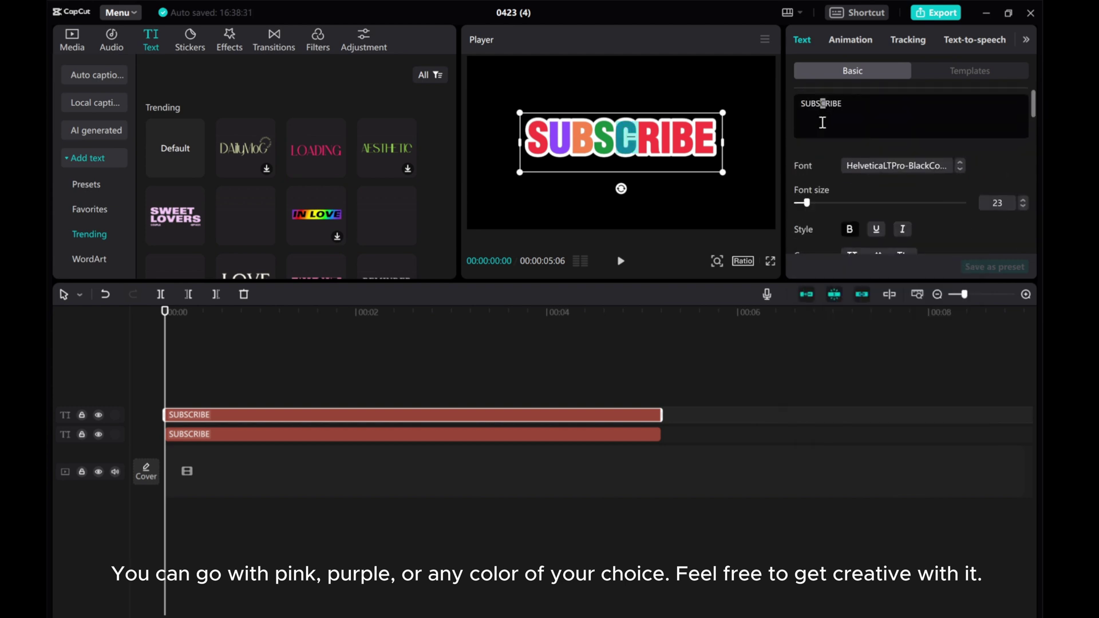
left_click_drag(829, 104, 834, 104)
scroll(858, 172, "down", 3)
left_click(866, 112)
left_click(951, 328)
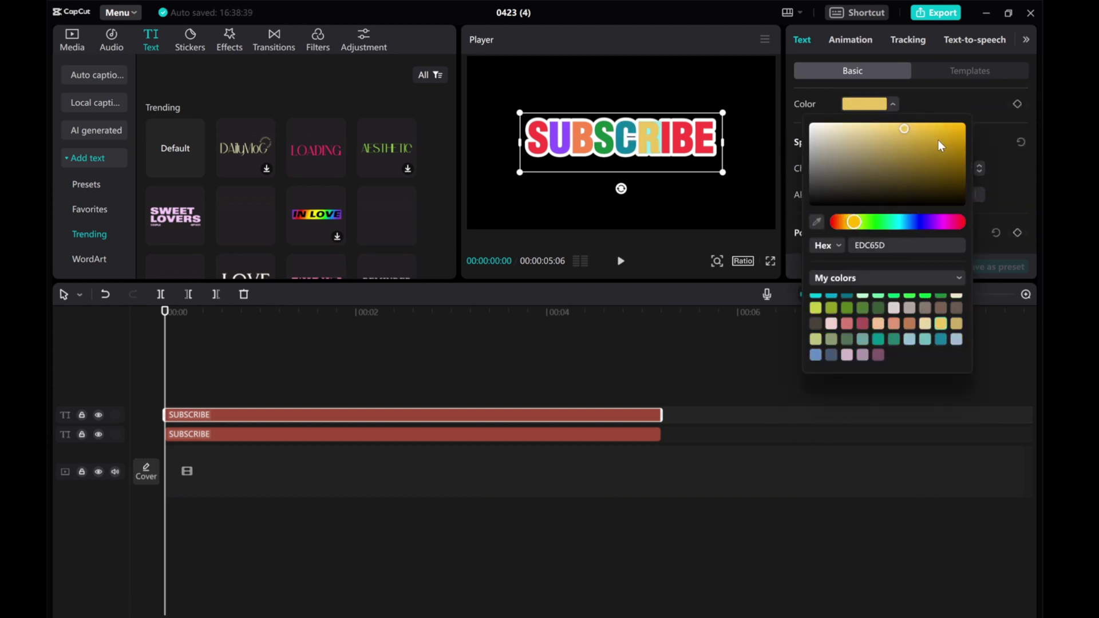
- Recolour the letter I of the upper SUBSCRIBE text brown
scroll(930, 117, "up", 2)
scroll(930, 117, "up", 2)
left_click_drag(834, 105, 842, 104)
scroll(887, 143, "down", 1)
left_click(864, 232)
left_click(940, 456)
- Recolour the last B of the upper SUBSCRIBE text blue 0023FF
scroll(889, 168, "up", 2)
scroll(887, 171, "down", 2)
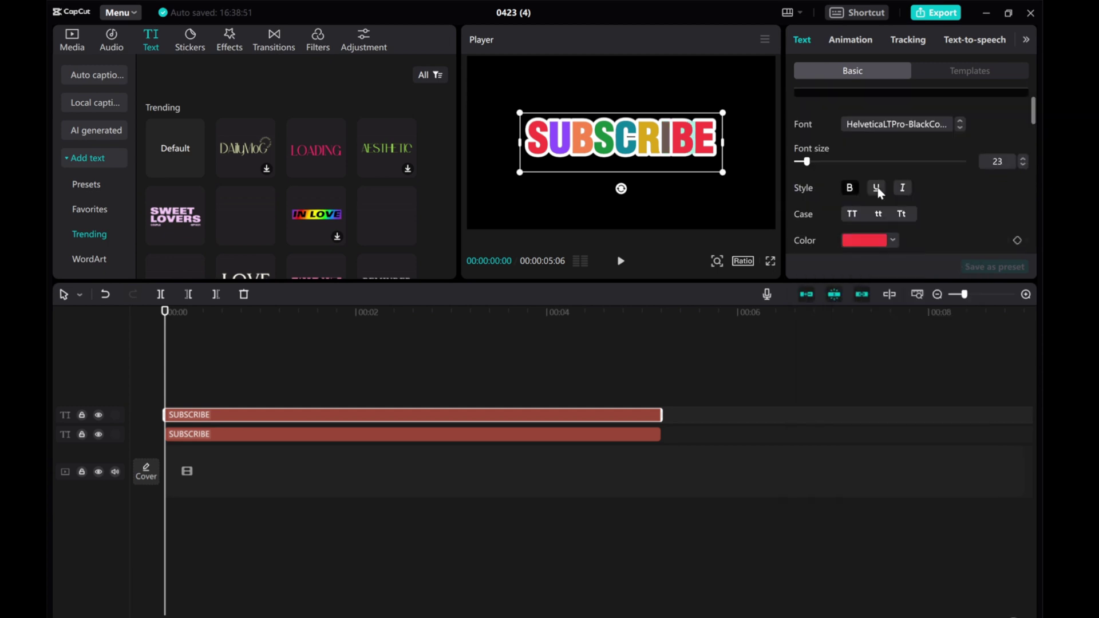
left_click(864, 182)
left_click(894, 378)
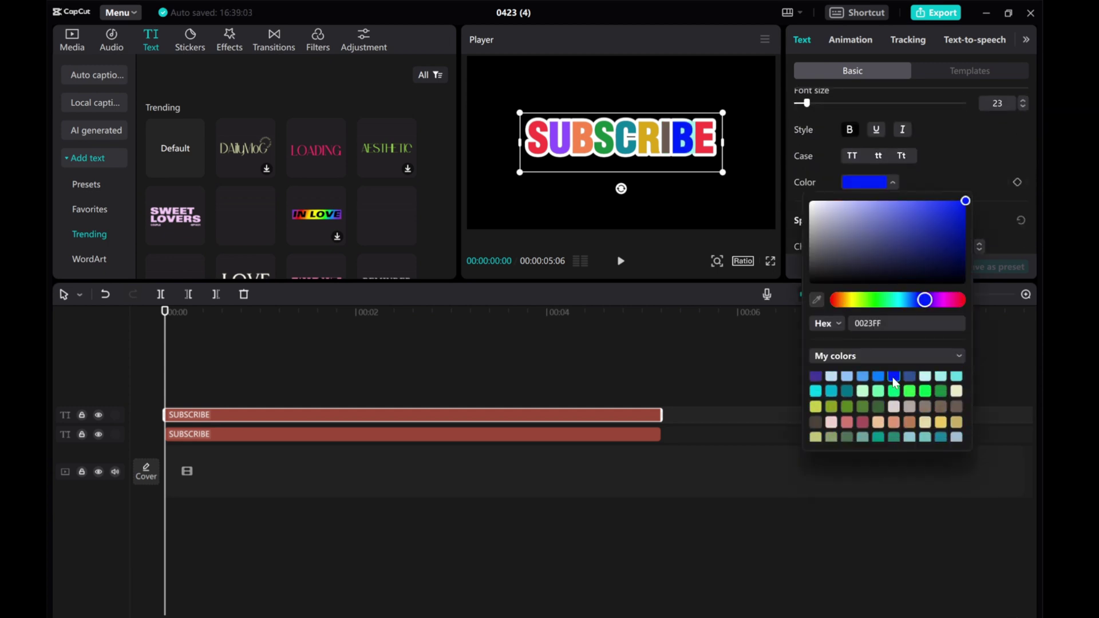
scroll(887, 143, "up", 2)
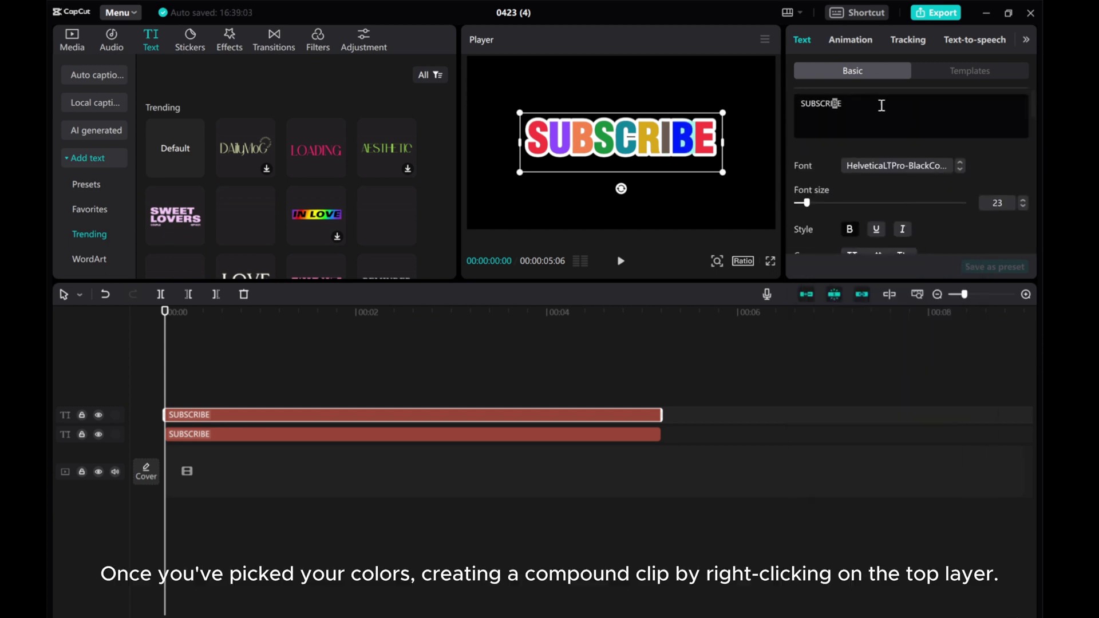
- Create a compound clip from the multicoloured SUBSCRIBE layer and select it
right_click(226, 420)
left_click(278, 565)
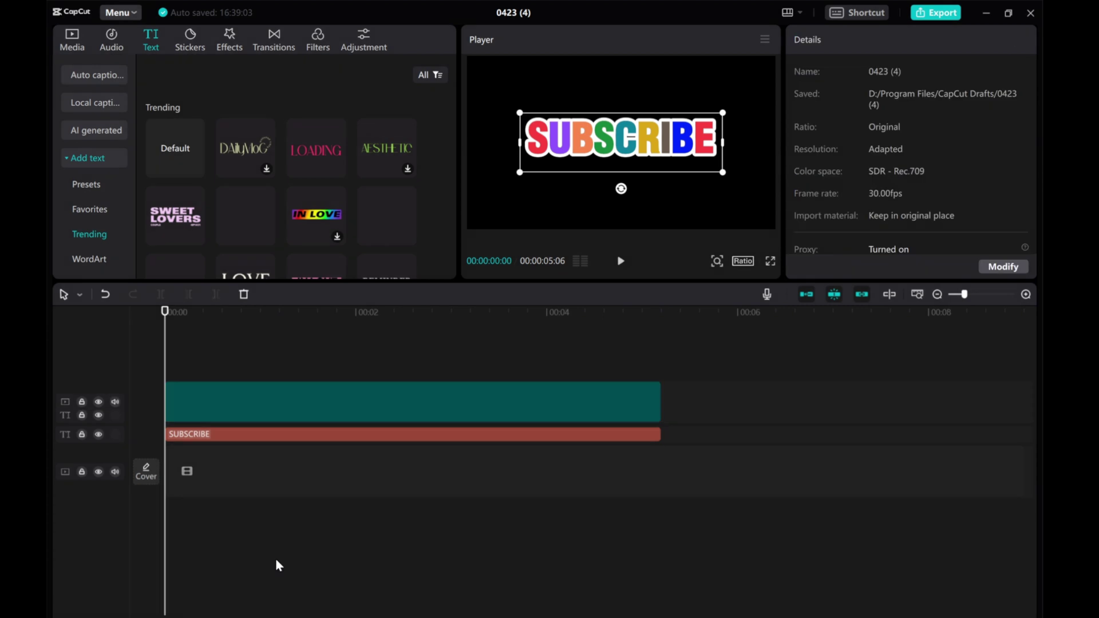
left_click(291, 405)
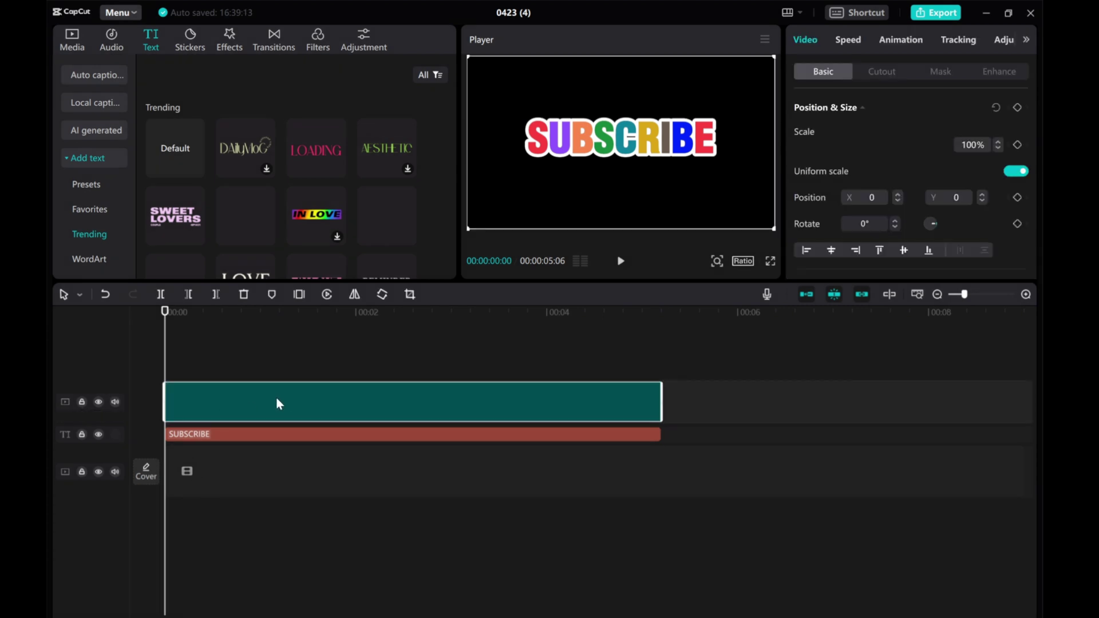
- Apply a Horizontal mask to the compound clip, rotate it 90° and move it before the first S at X -597, Y 0
left_click(939, 74)
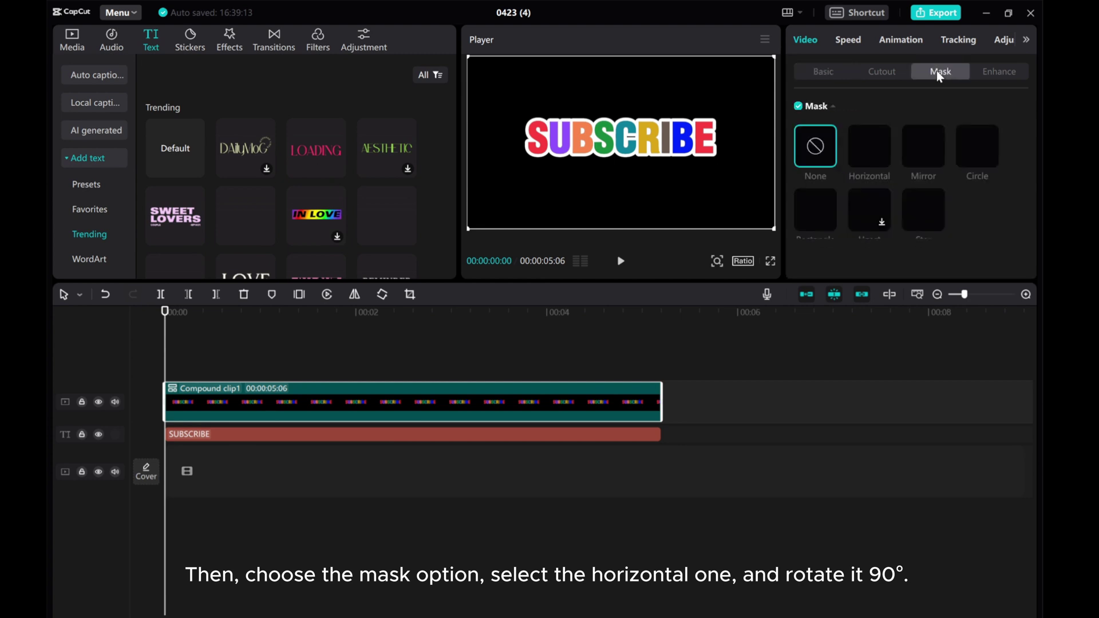
left_click(869, 162)
left_click_drag(621, 161, 530, 111)
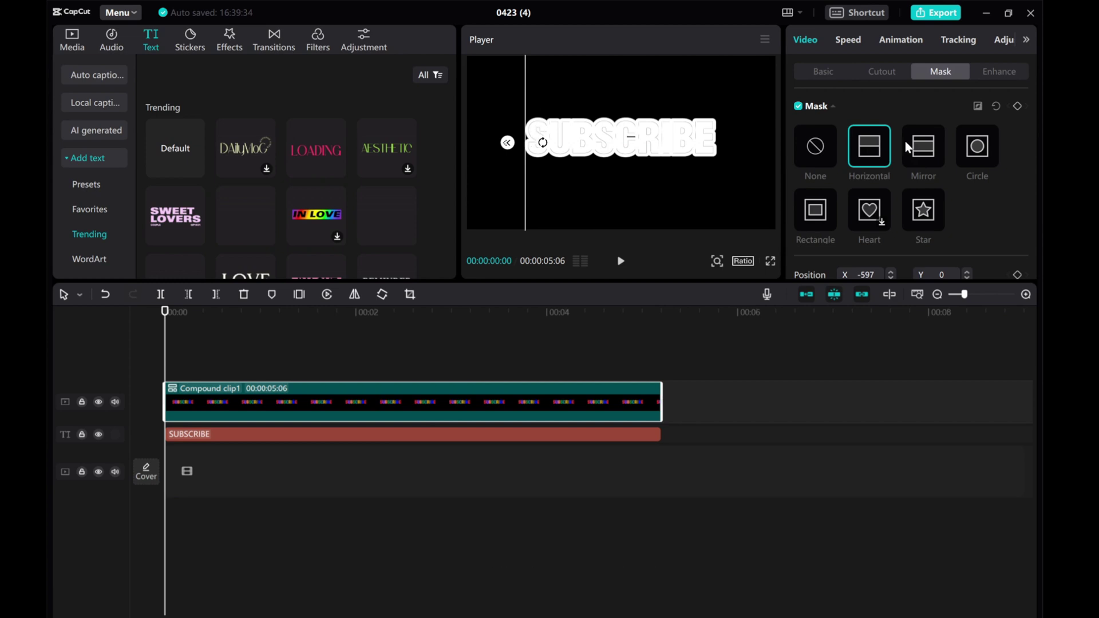
- Add a mask keyframe at the start and move the mask past the last E to X 611, Y 0 at 00:00:03:04
left_click(1017, 106)
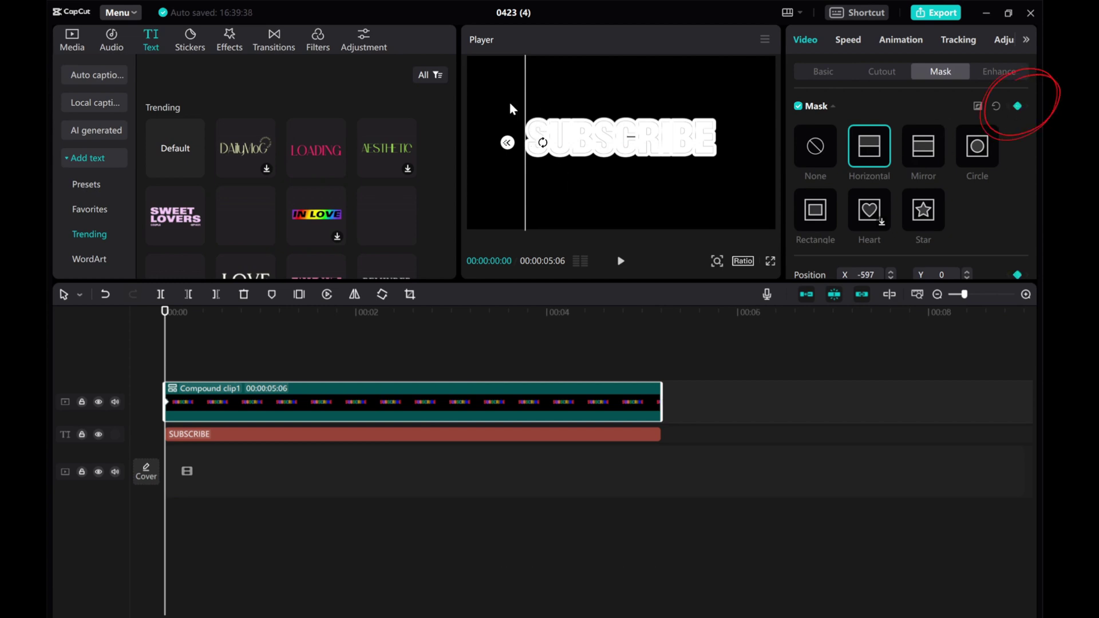
left_click_drag(165, 341, 464, 335)
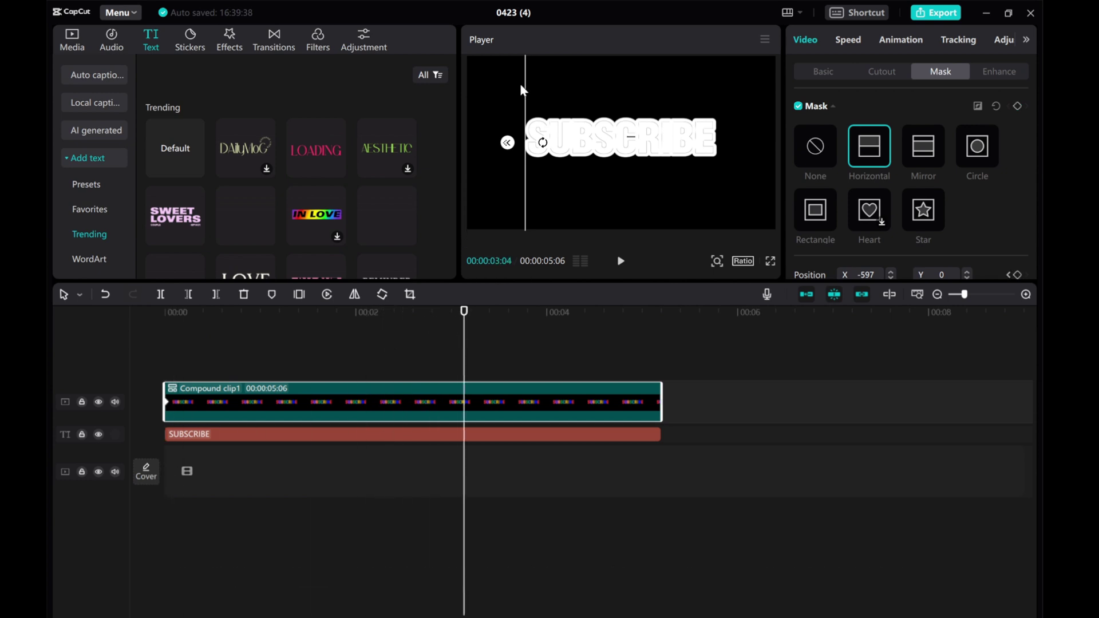
left_click_drag(523, 88, 721, 99)
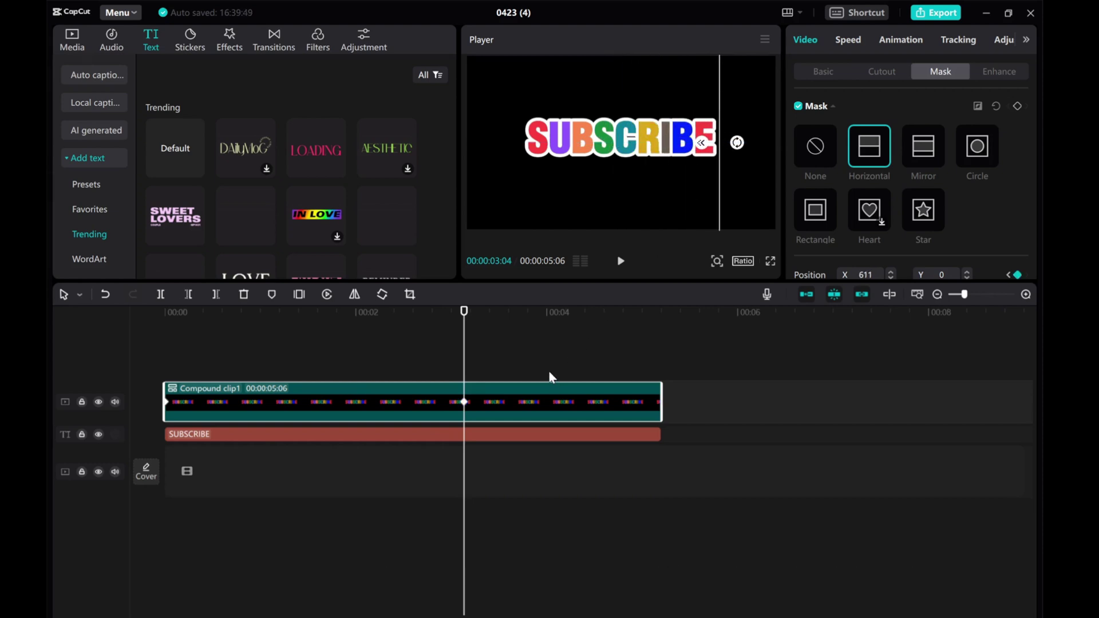
- Play the SUBSCRIBE timeline from the start to check the coloured mask reveal
left_click_drag(463, 352, 107, 346)
left_click(225, 356)
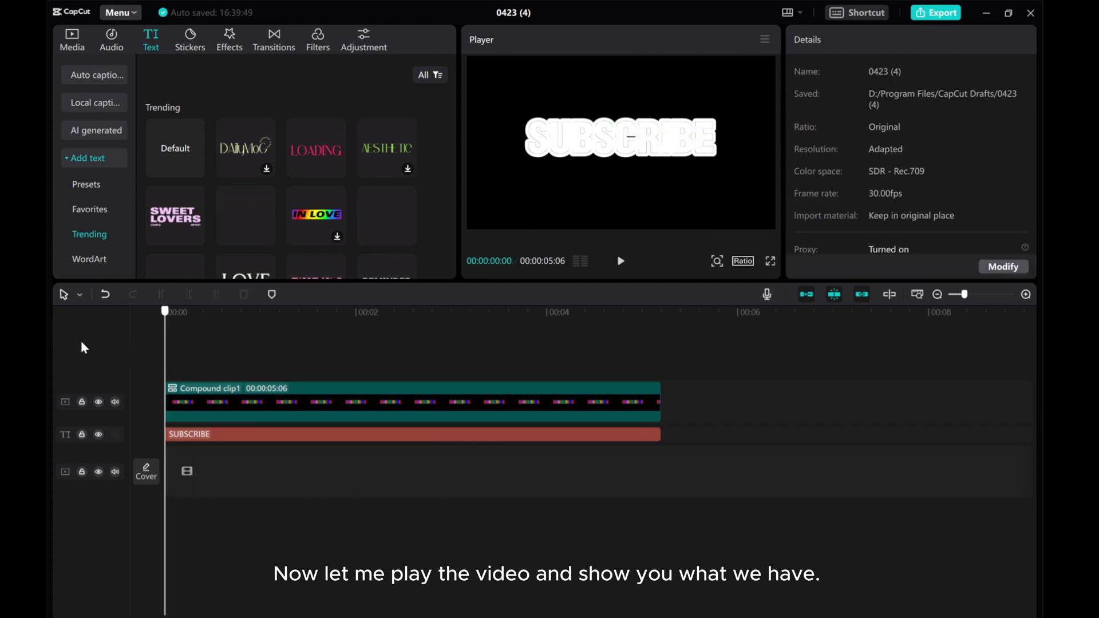
left_click(621, 262)
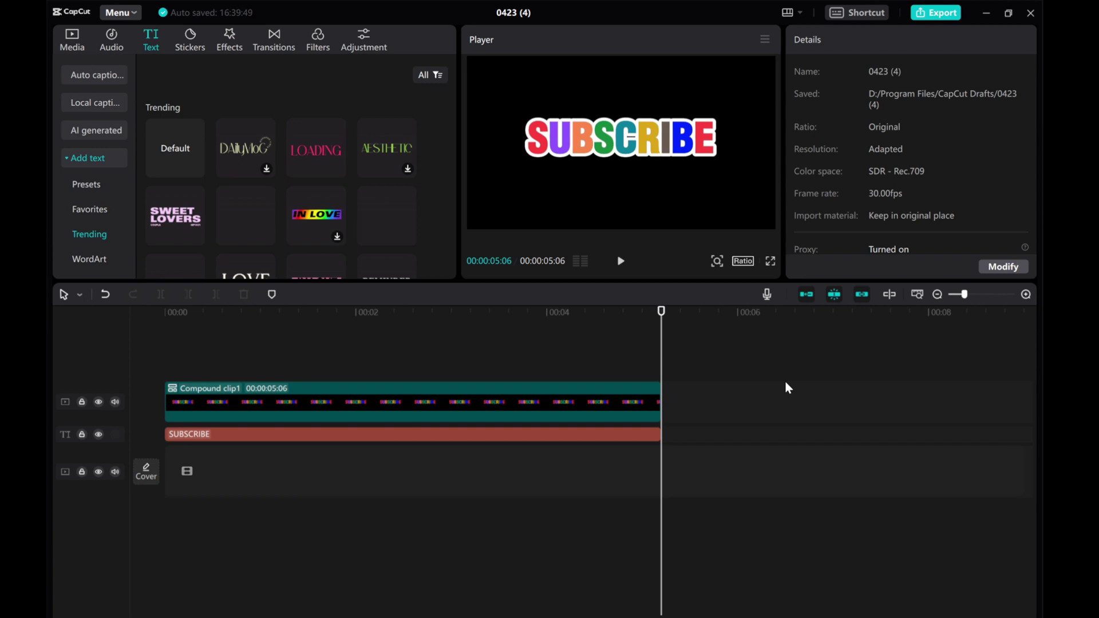
left_click(620, 262)
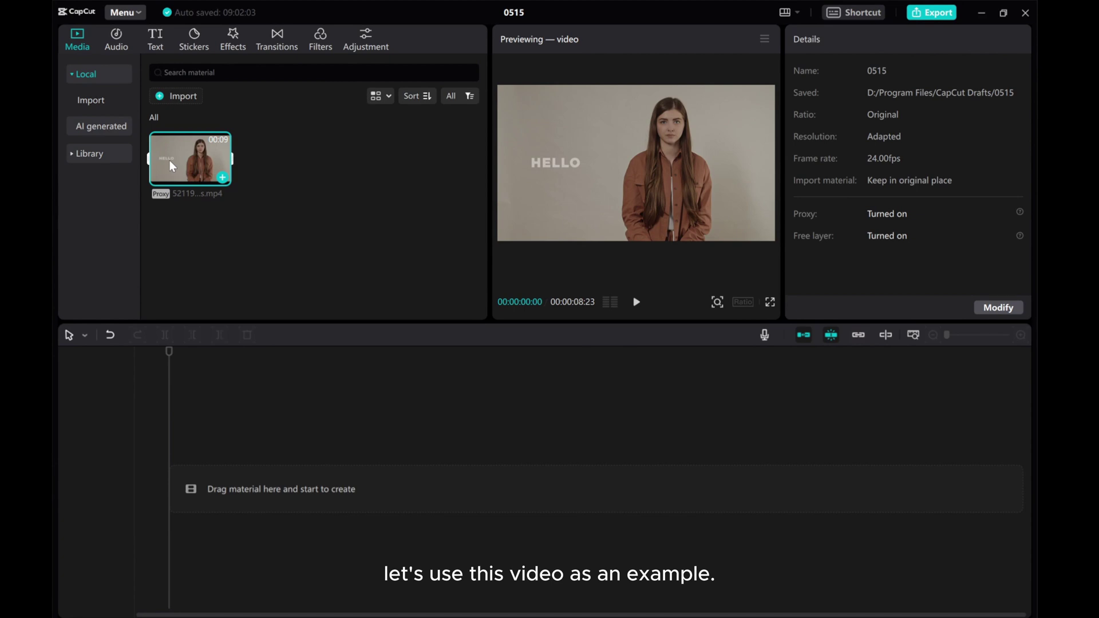
- Place the 5211959-hd_1920_1080_25fps.mp4 video on the timeline and paste a copy of it onto a layer above
left_click_drag(173, 161, 173, 490)
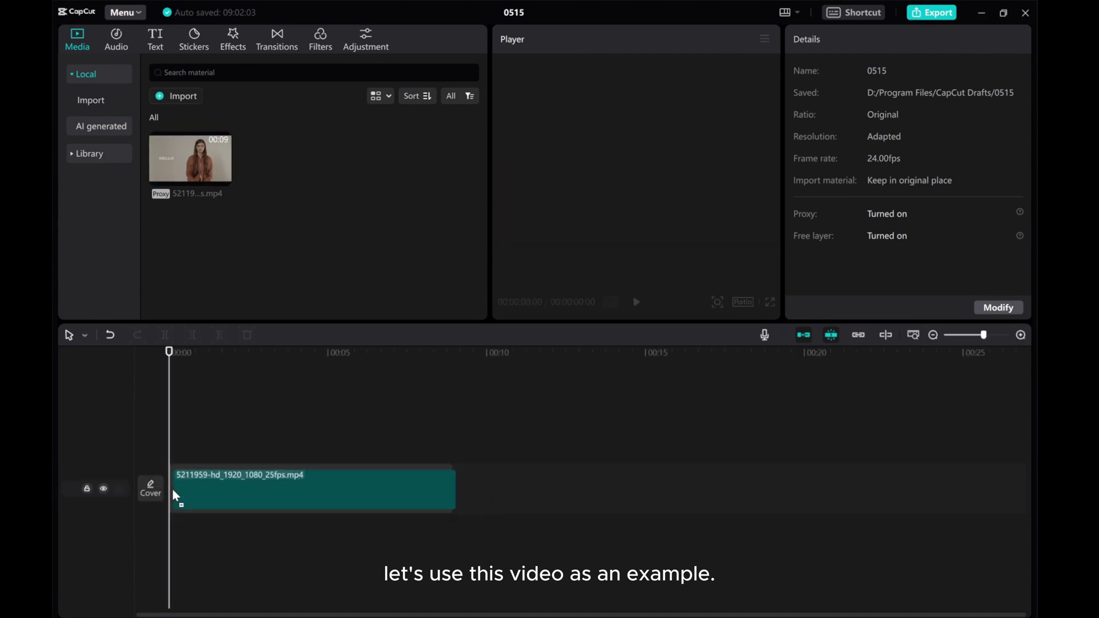
left_click(209, 475)
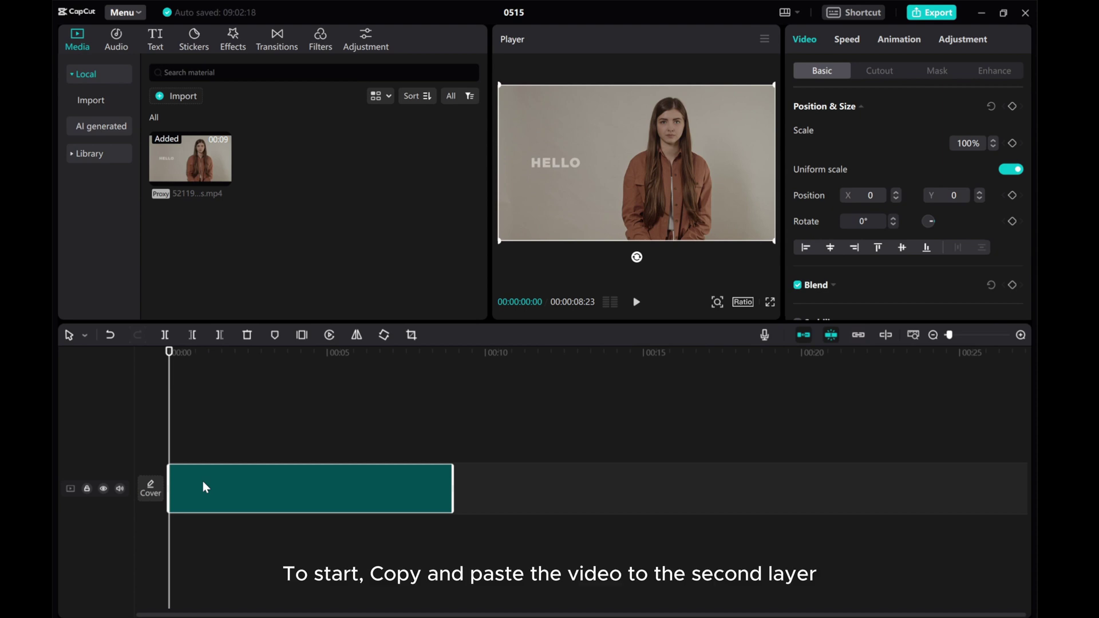
right_click(197, 480)
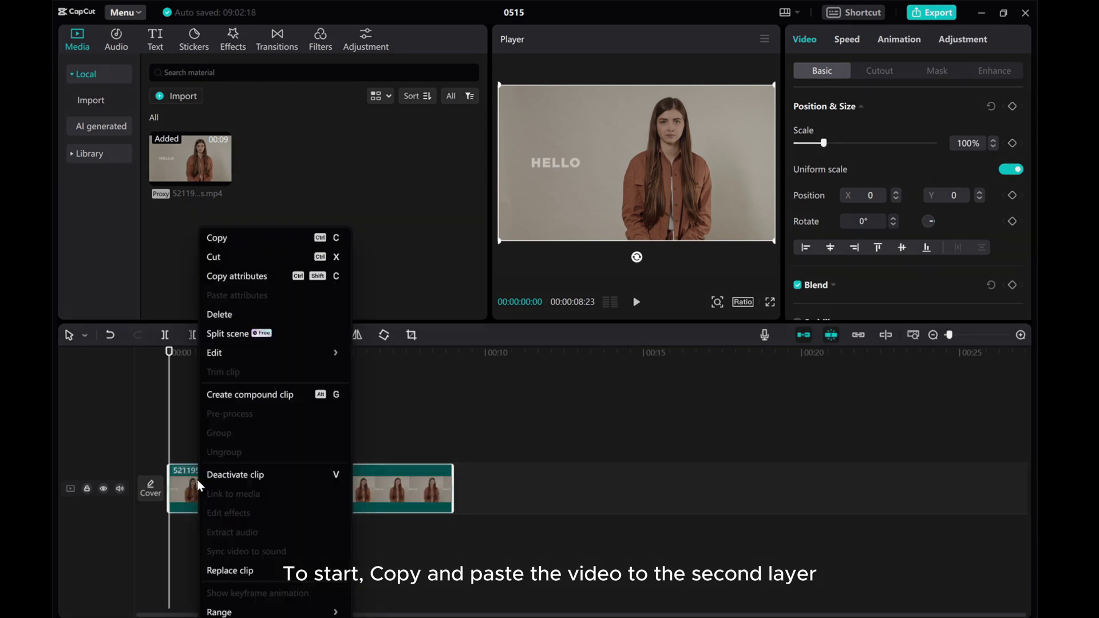
left_click(217, 238)
right_click(175, 445)
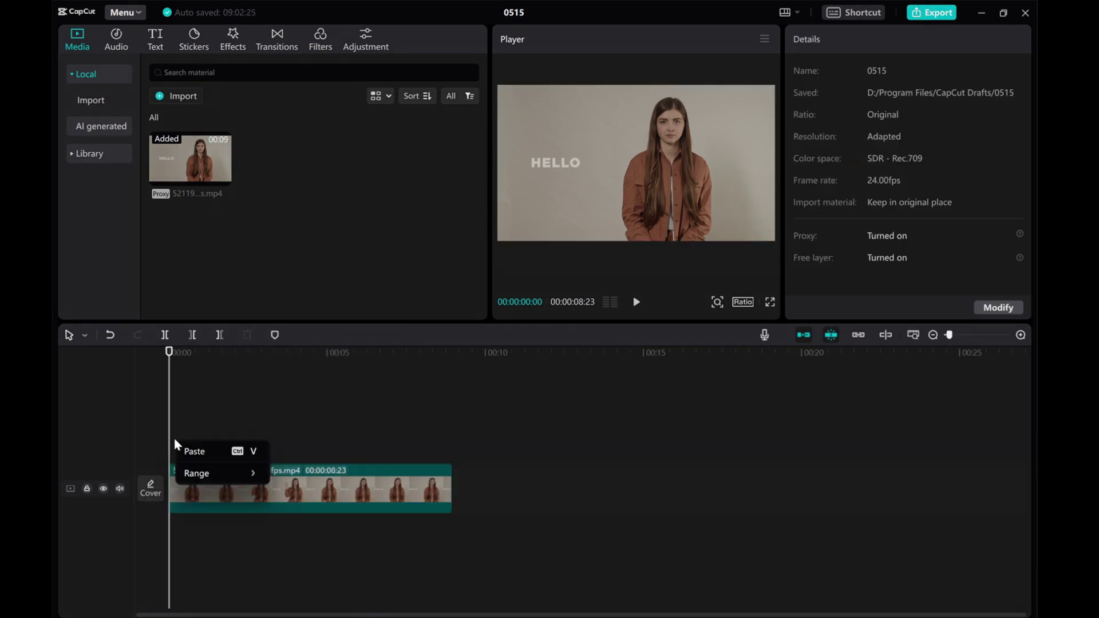
left_click(232, 447)
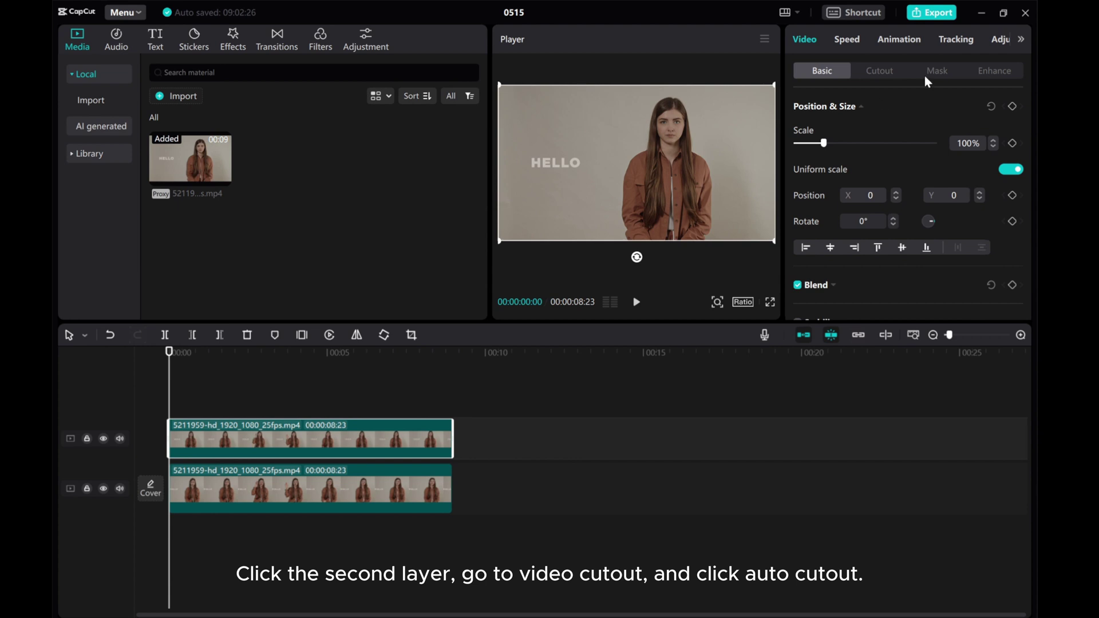
- Apply Auto cutout to the upper copy of the video
left_click(897, 76)
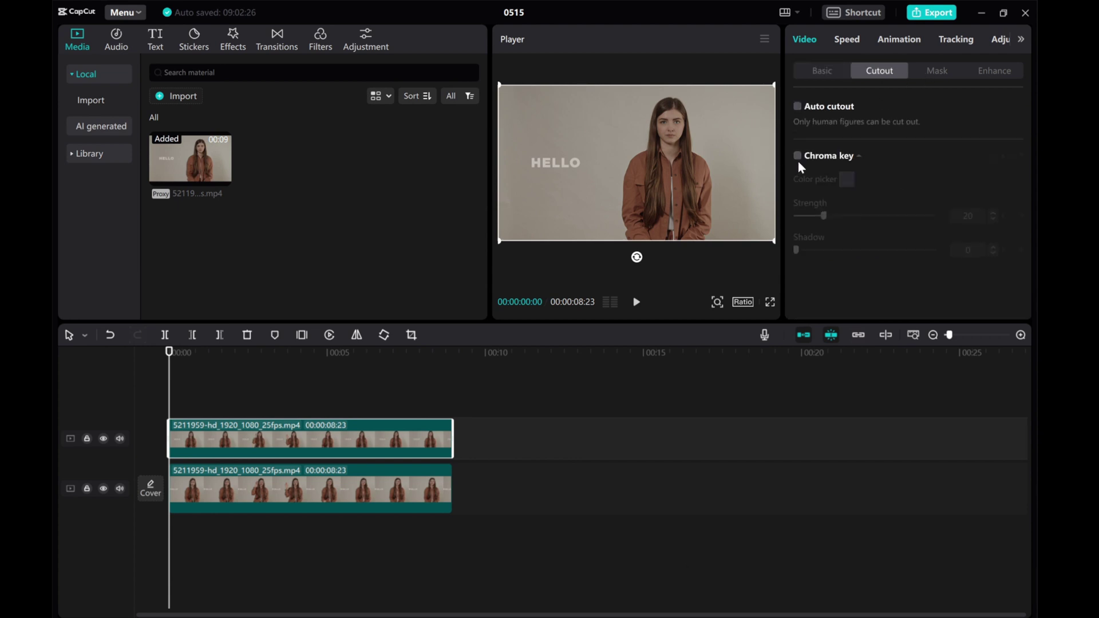
left_click(797, 107)
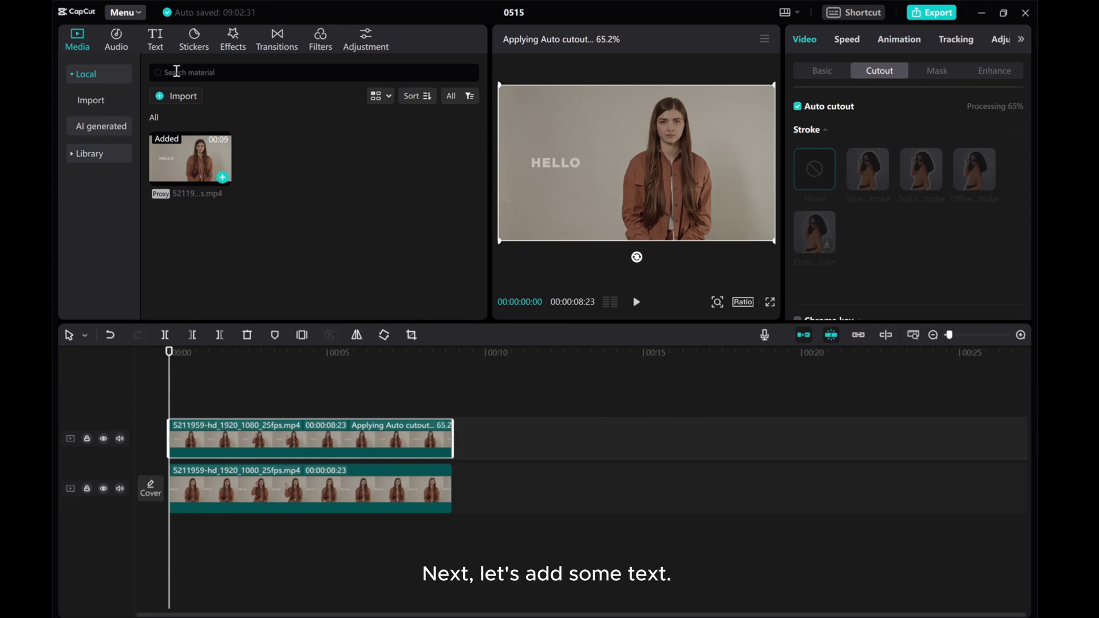
- Add a default text layer, change its wording to "Hello" and convert it to uppercase
left_click(157, 39)
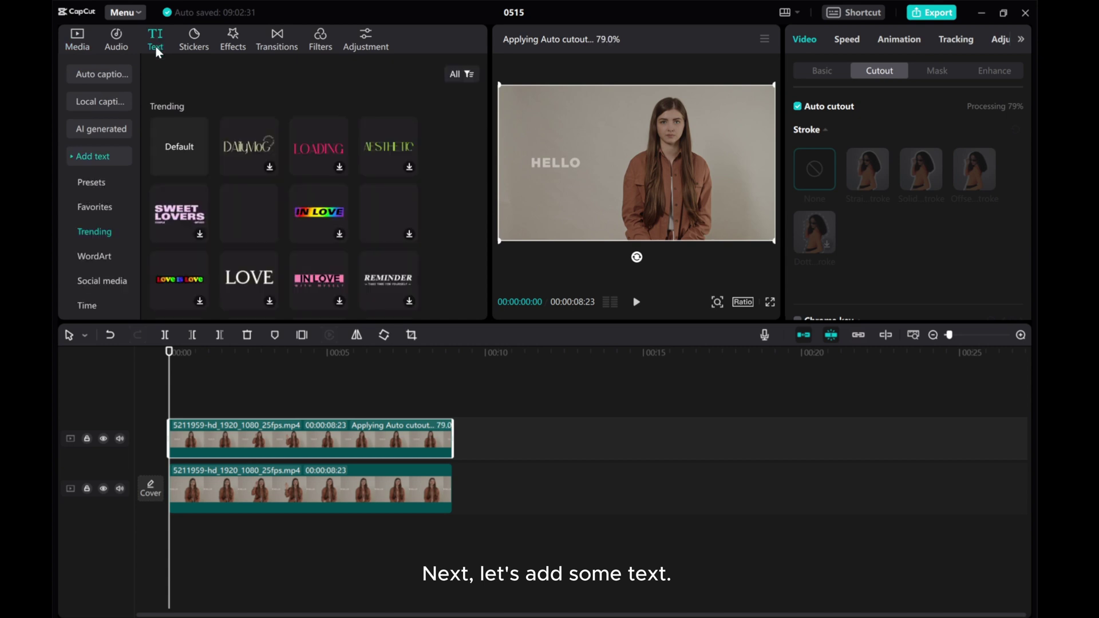
left_click(199, 167)
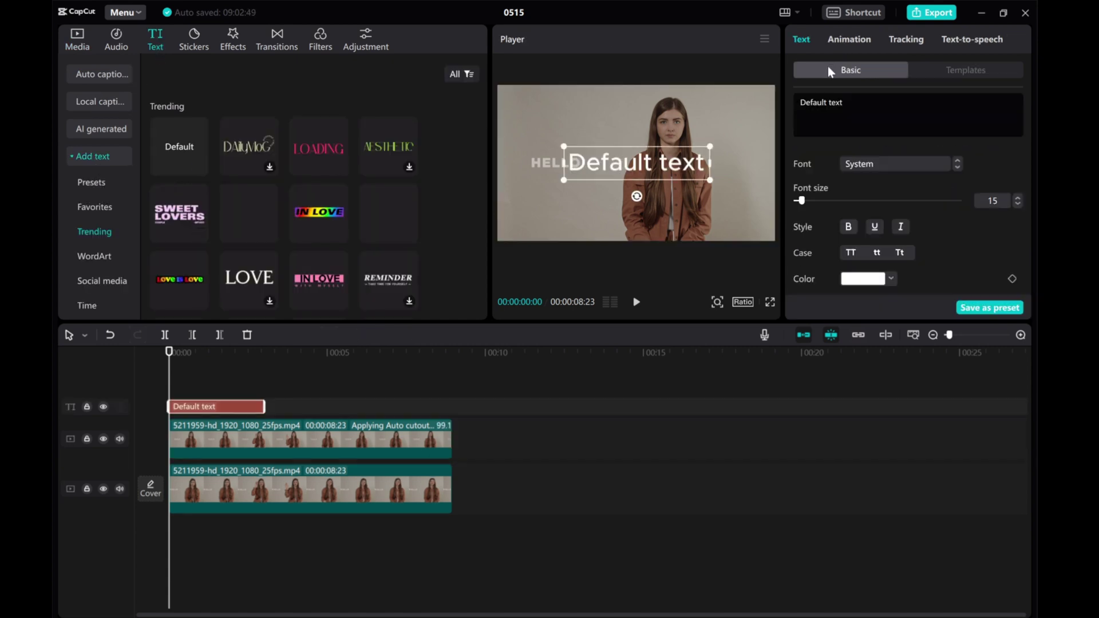
left_click_drag(866, 109, 760, 105)
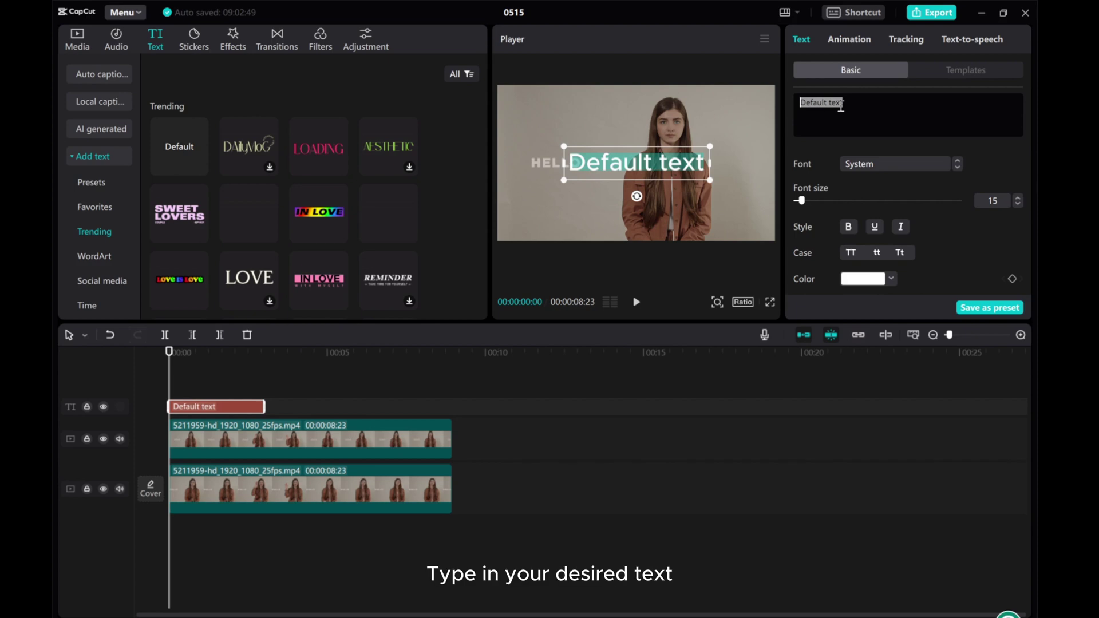
type("Hello")
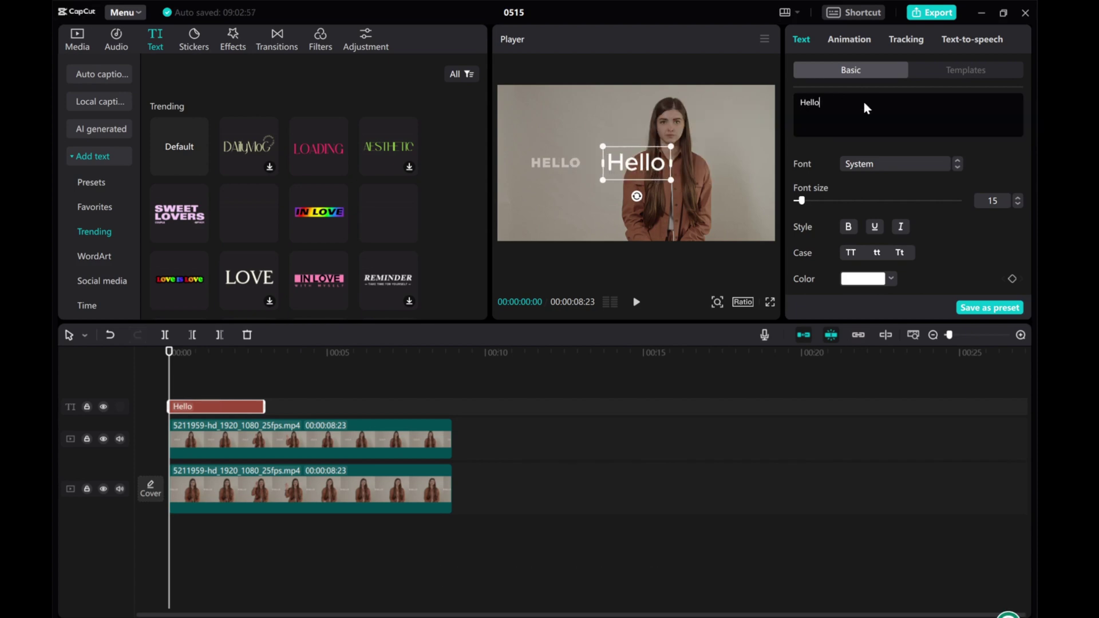
left_click(846, 252)
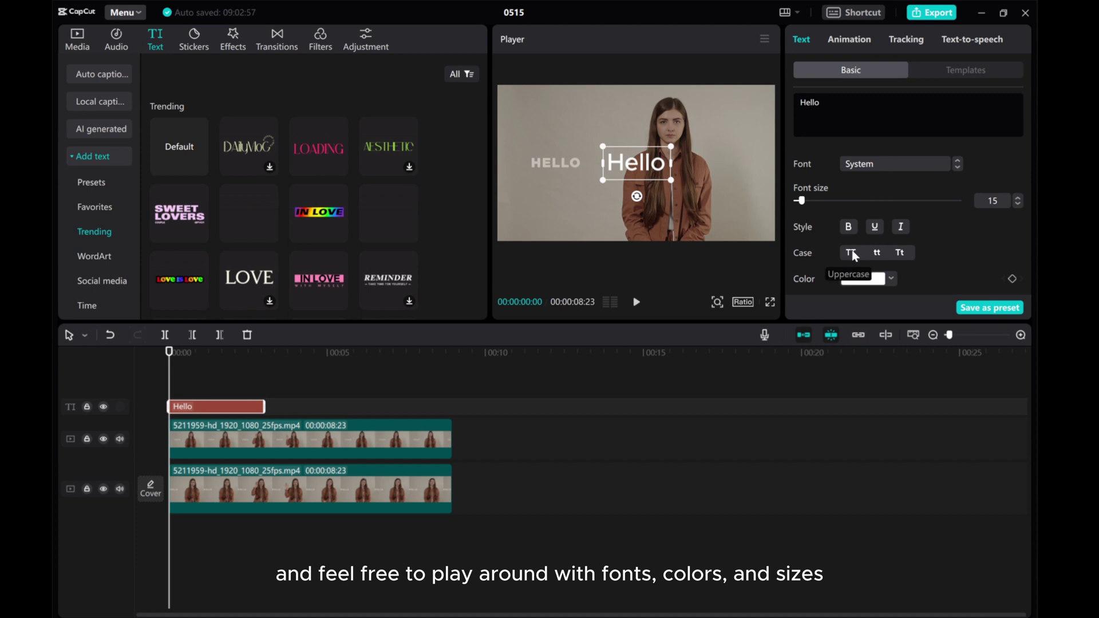
- Set the HELLO text to the AW Chubby font at size 38 and move it to X 109, Y -166
left_click(911, 163)
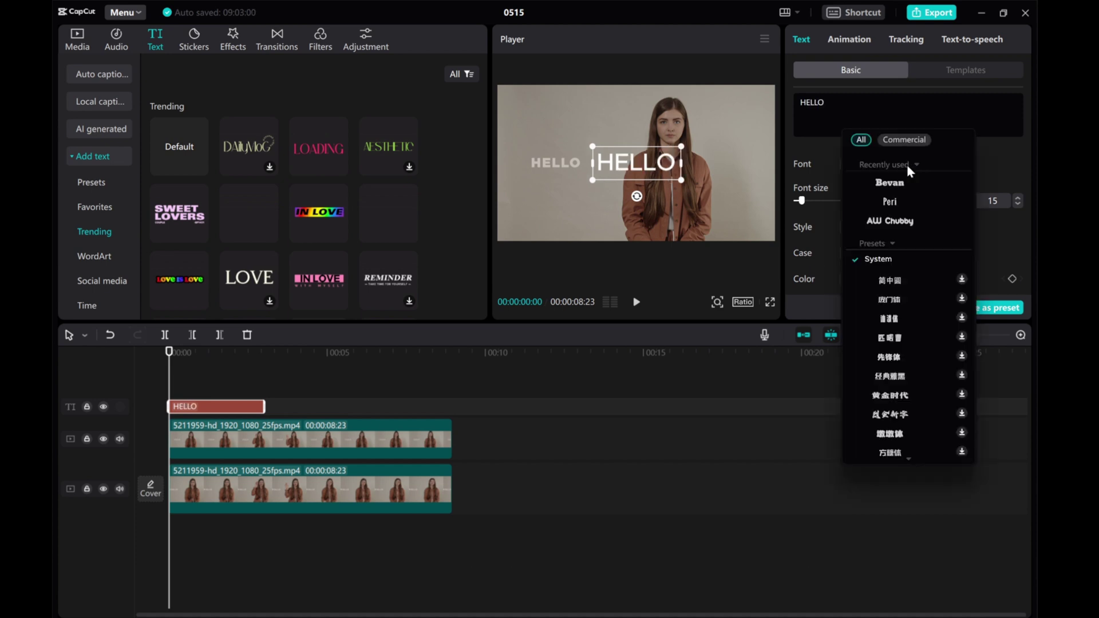
left_click(889, 221)
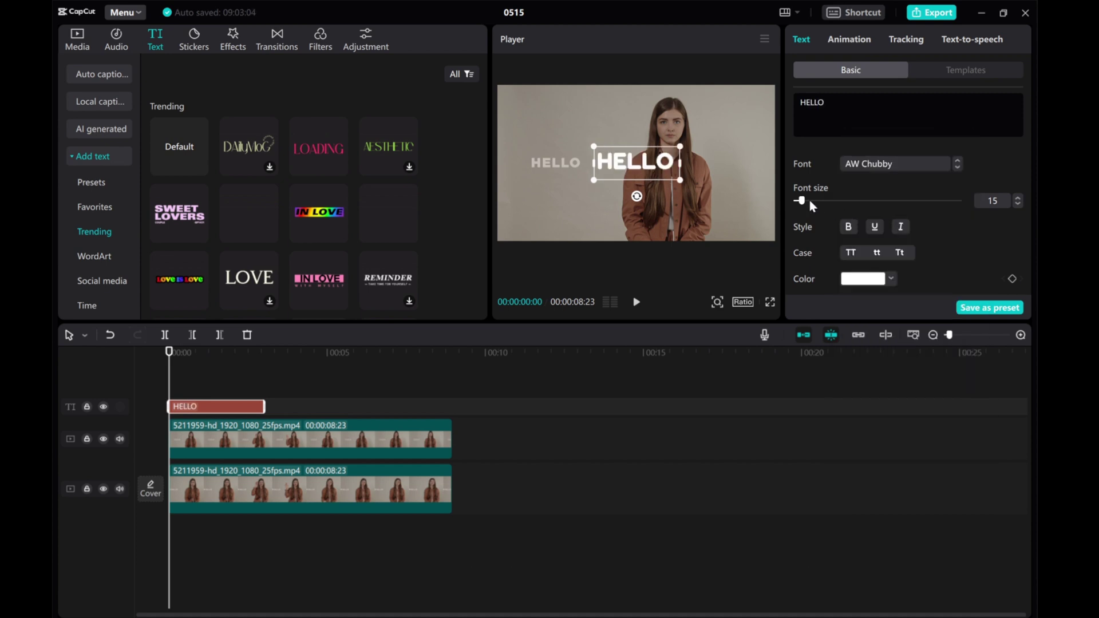
left_click_drag(809, 201, 817, 203)
left_click_drag(603, 172, 611, 184)
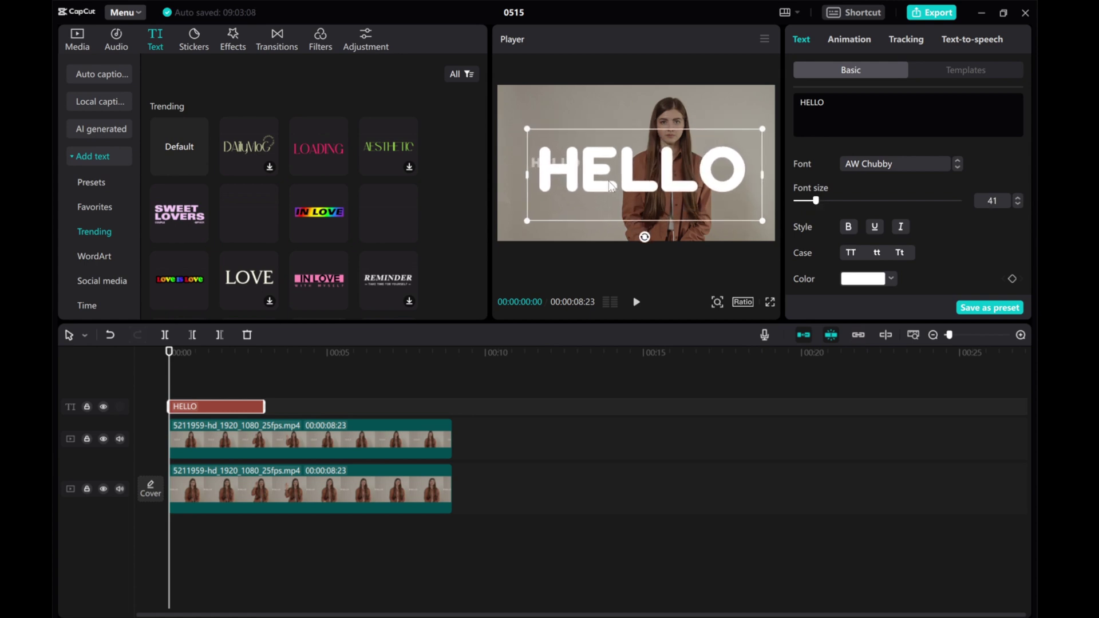
left_click(1018, 204)
left_click(1018, 204)
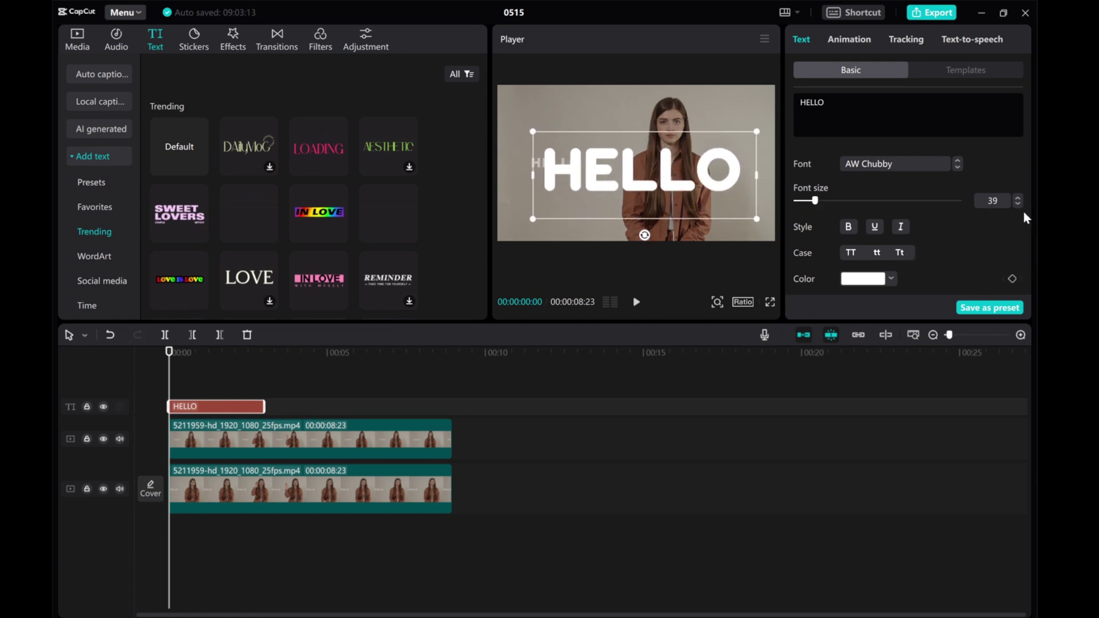
- Add a near-white EFECEC stroke with thickness 8 to the HELLO text
scroll(931, 235, "down", 5)
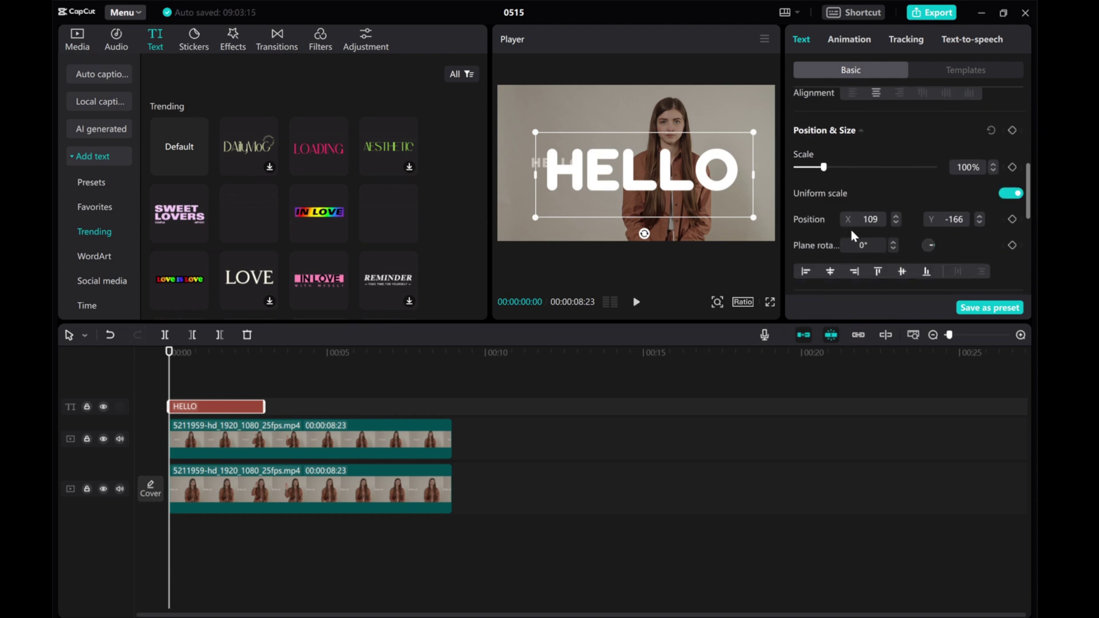
scroll(850, 229, "down", 5)
left_click(798, 182)
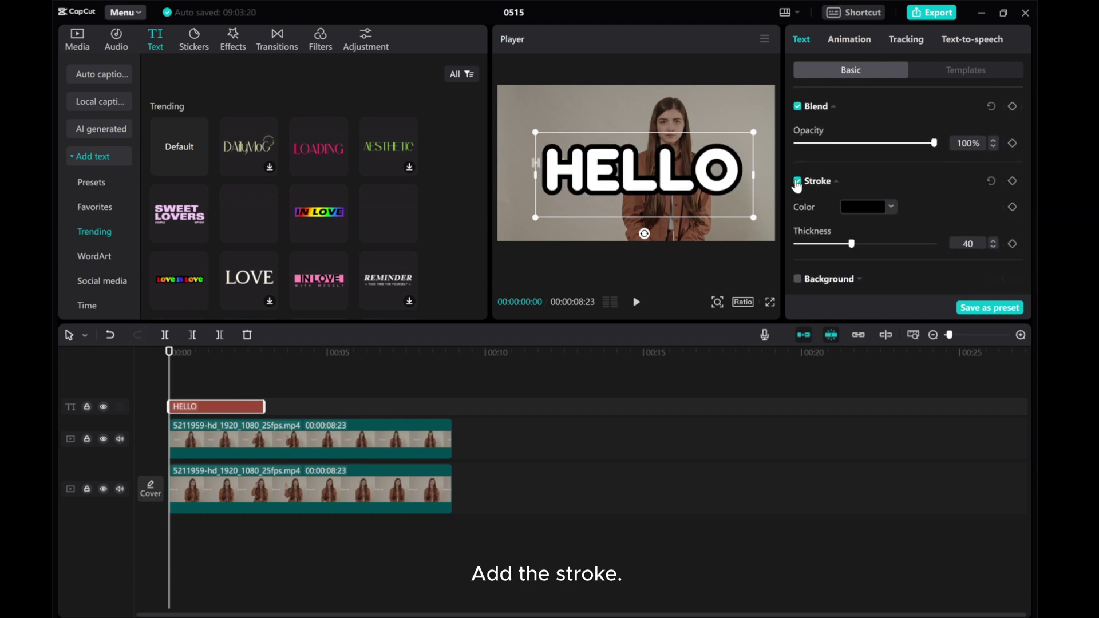
left_click(873, 203)
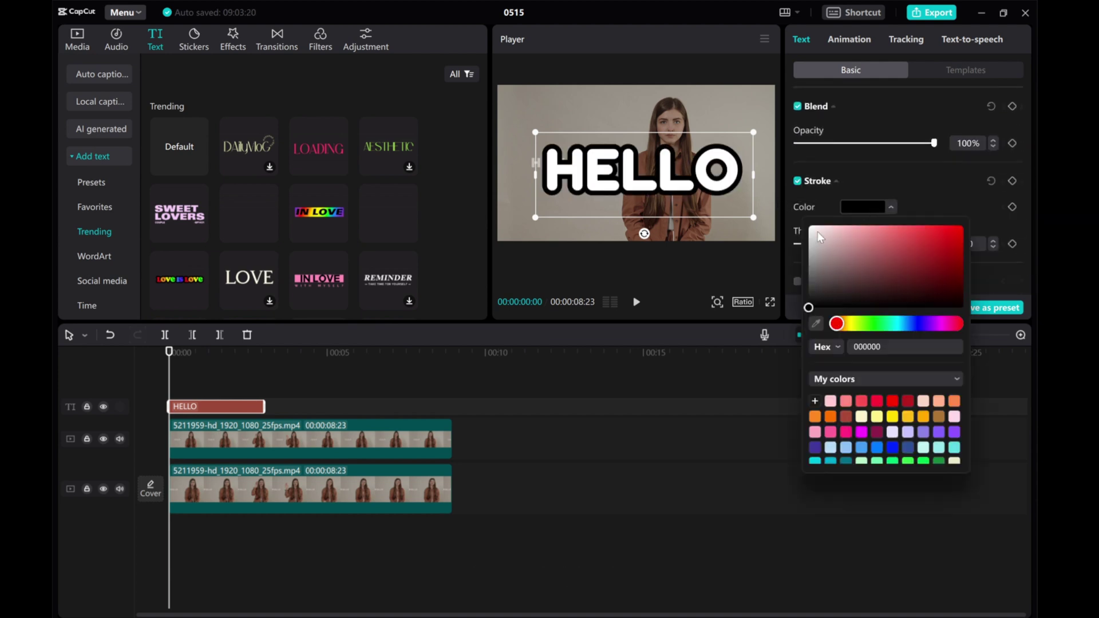
left_click(812, 231)
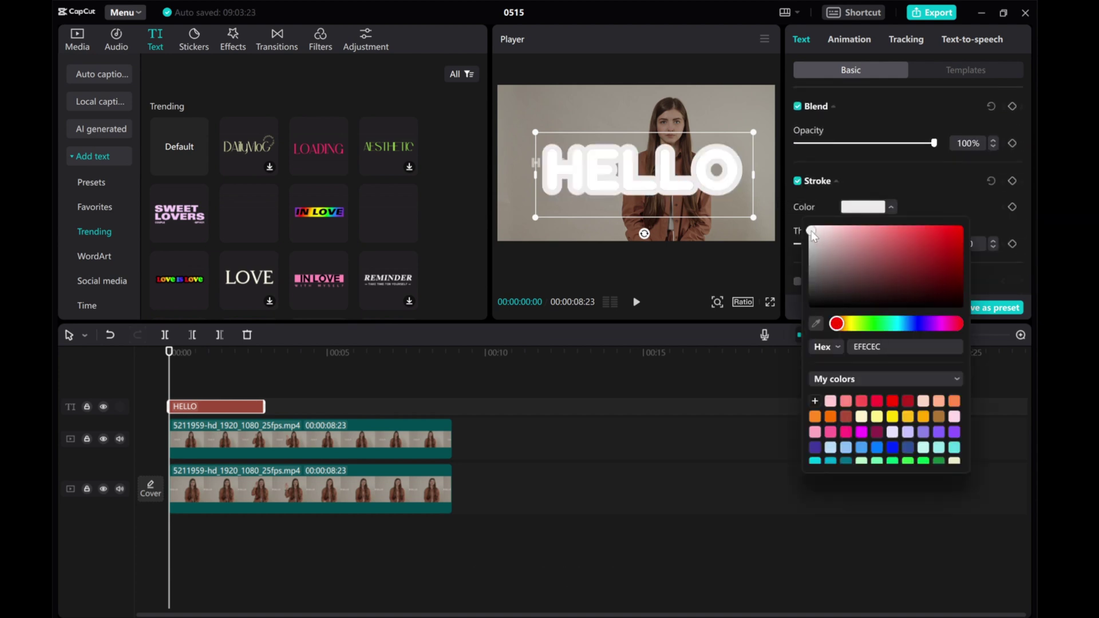
left_click(884, 188)
left_click(864, 191)
left_click(828, 188)
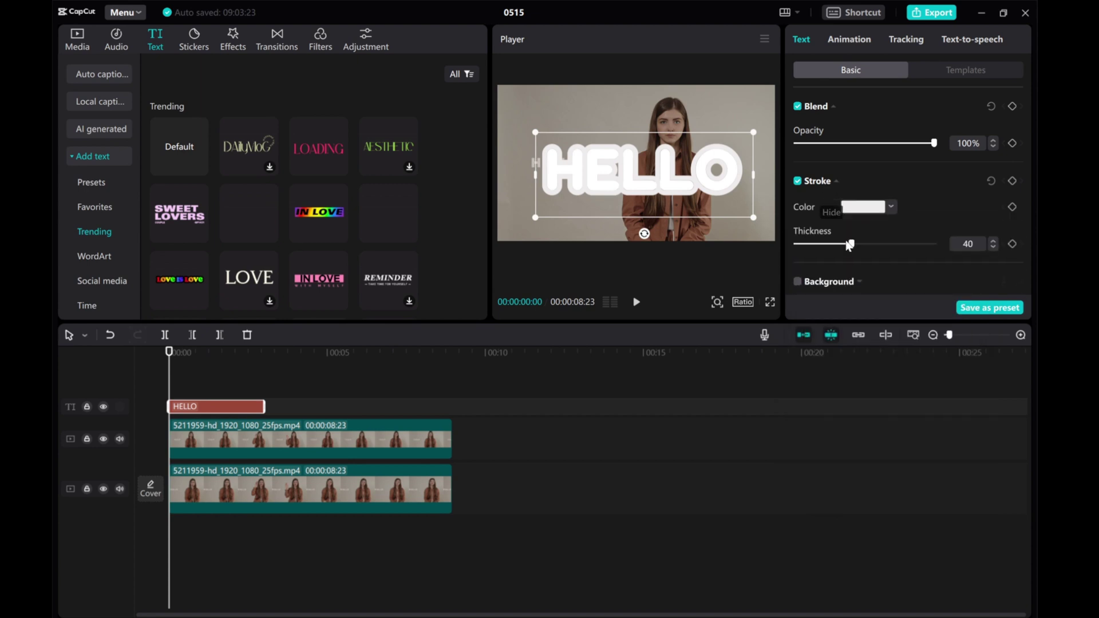
left_click_drag(834, 245, 807, 251)
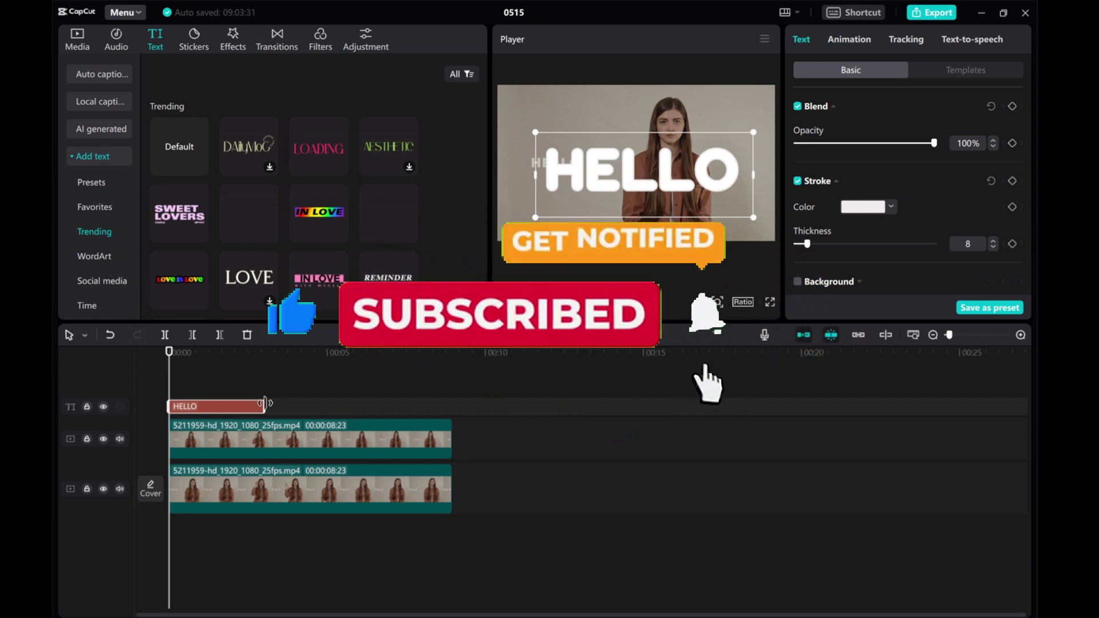
- Extend the HELLO text layer to the end of the videos and move it between the two video layers
left_click_drag(265, 406, 452, 405)
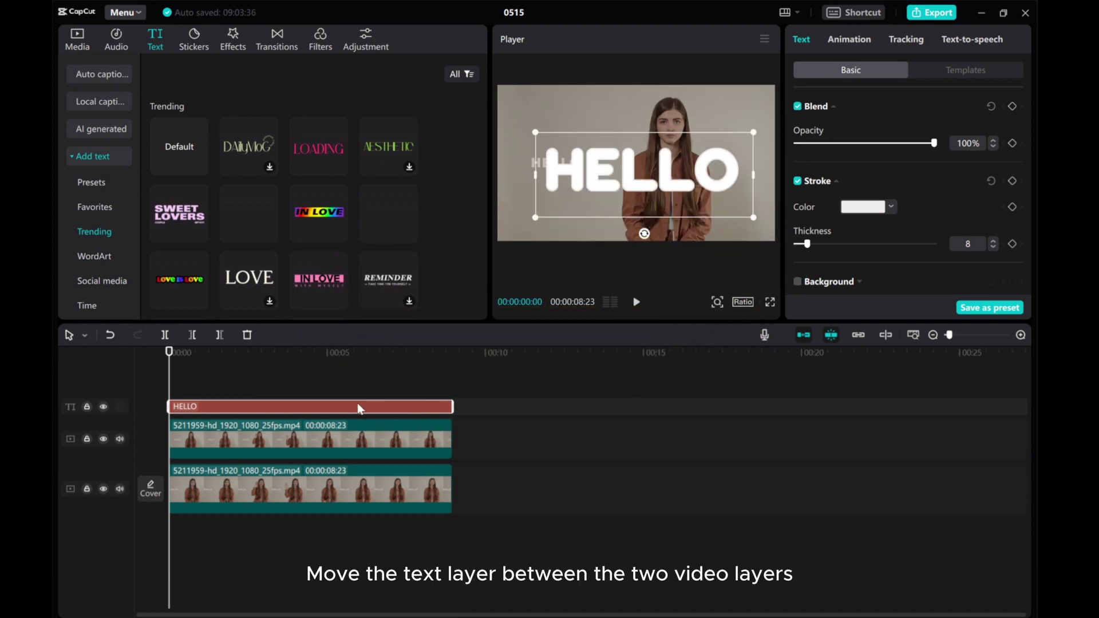
left_click_drag(357, 403, 340, 462)
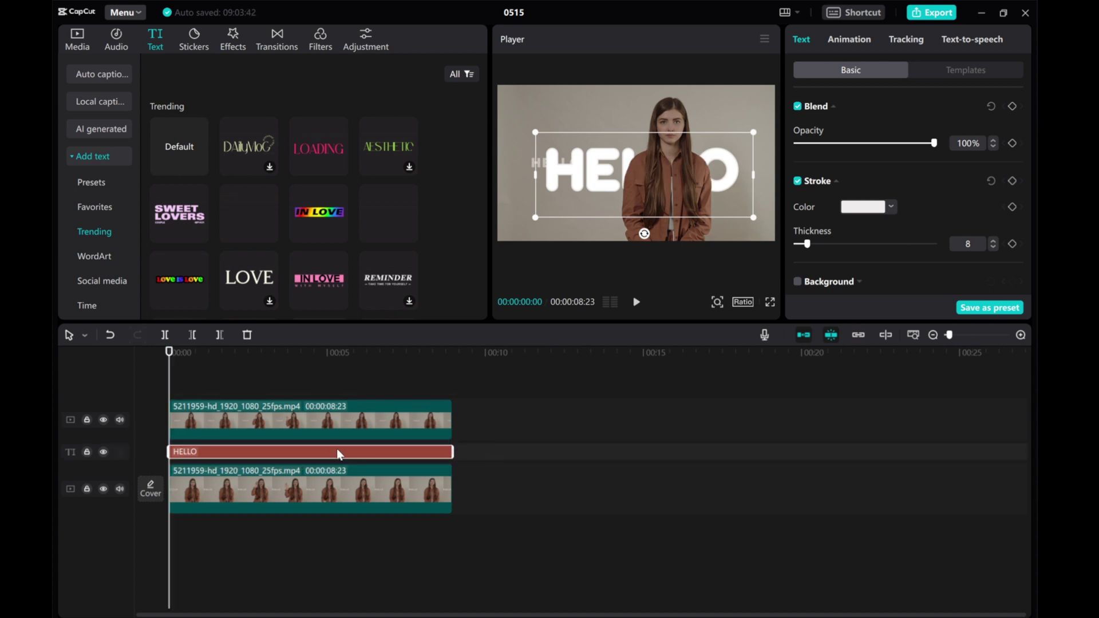
left_click(221, 383)
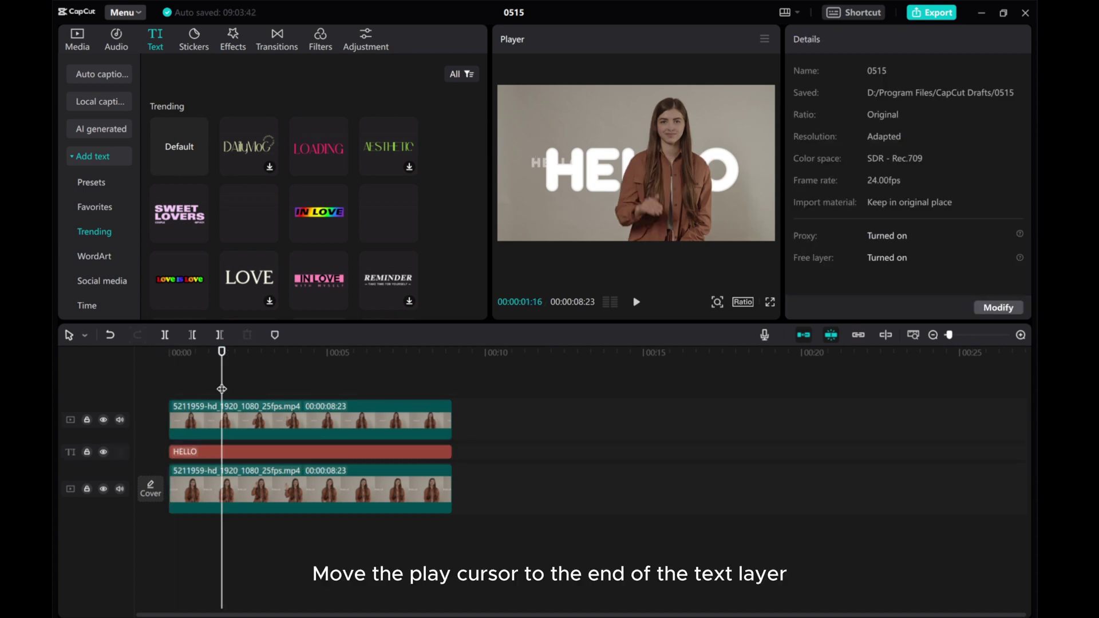
left_click_drag(221, 390, 77, 379)
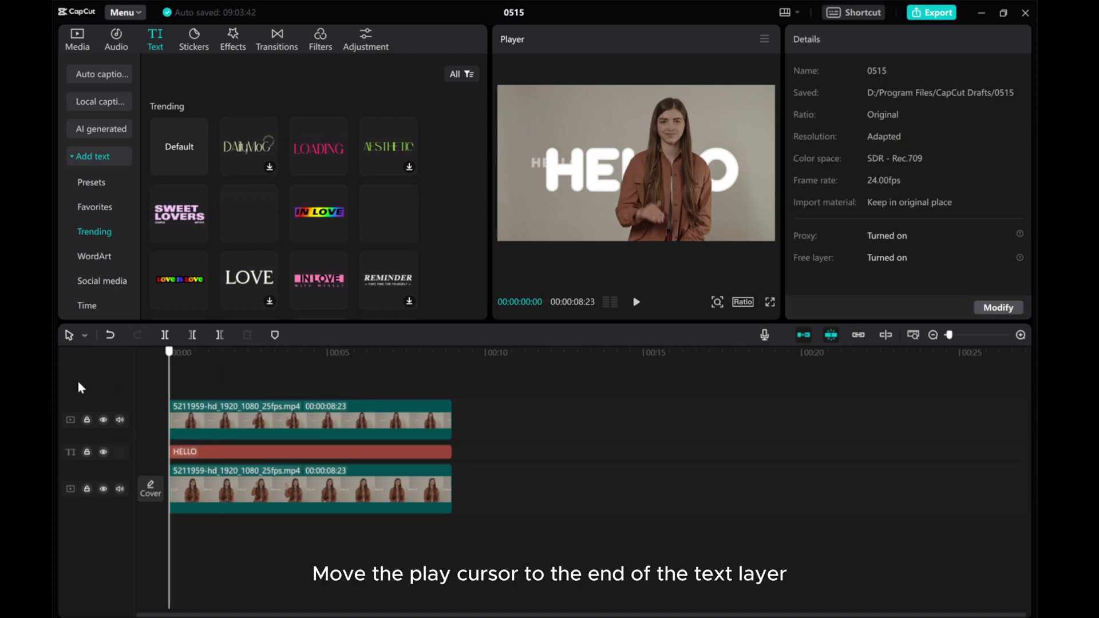
- Copy the HELLO text layer and paste it directly after the original at 00:00:08:23
right_click(264, 451)
left_click(286, 362)
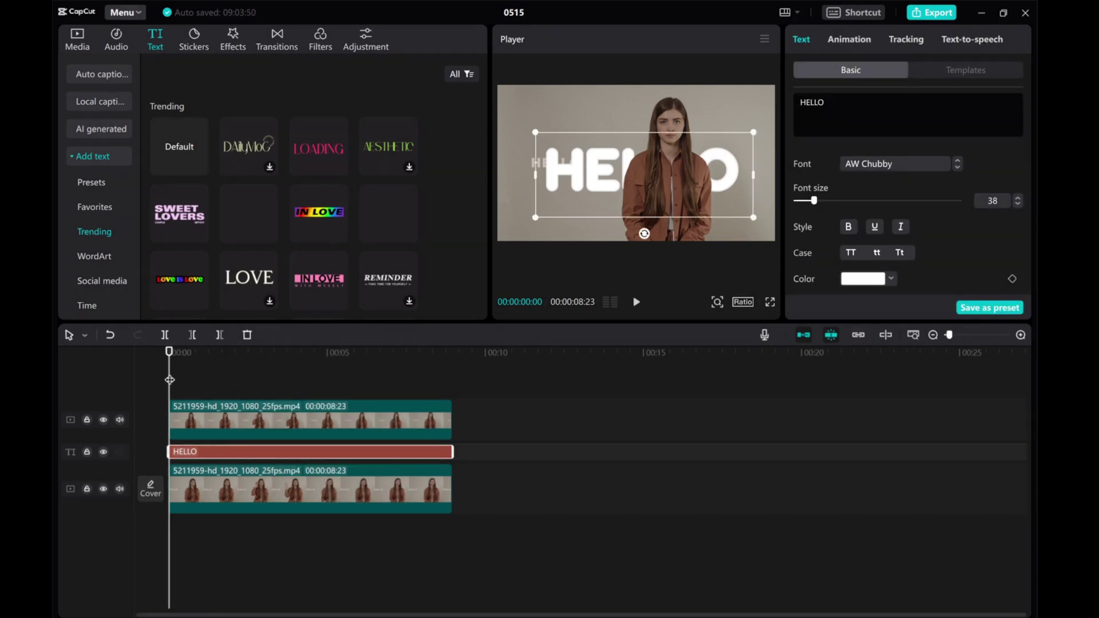
left_click_drag(170, 379, 457, 379)
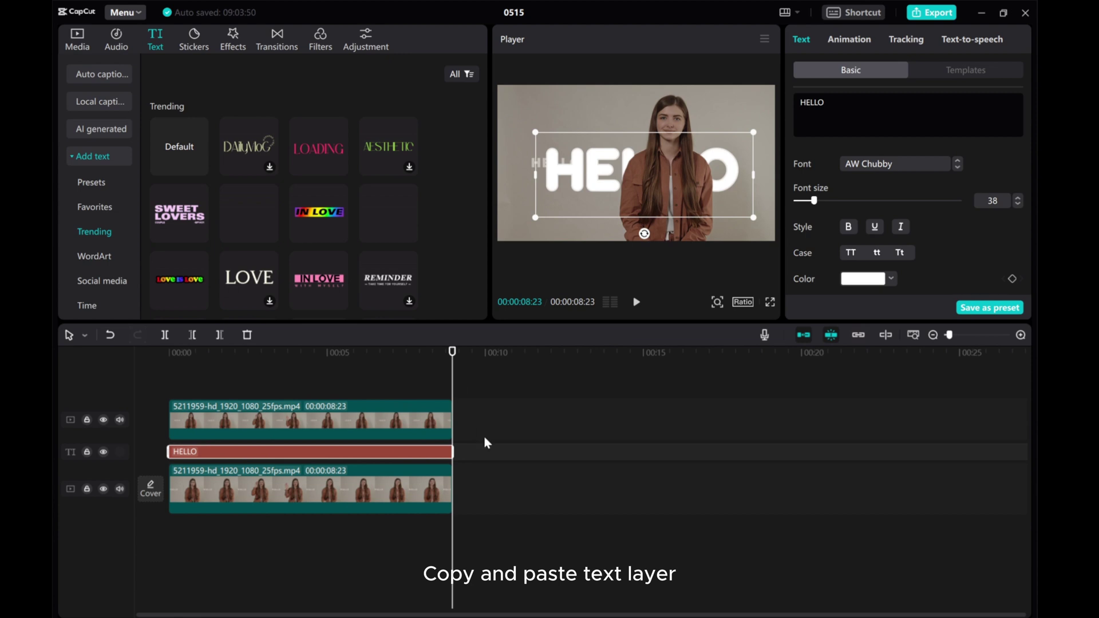
key("ctrl+v")
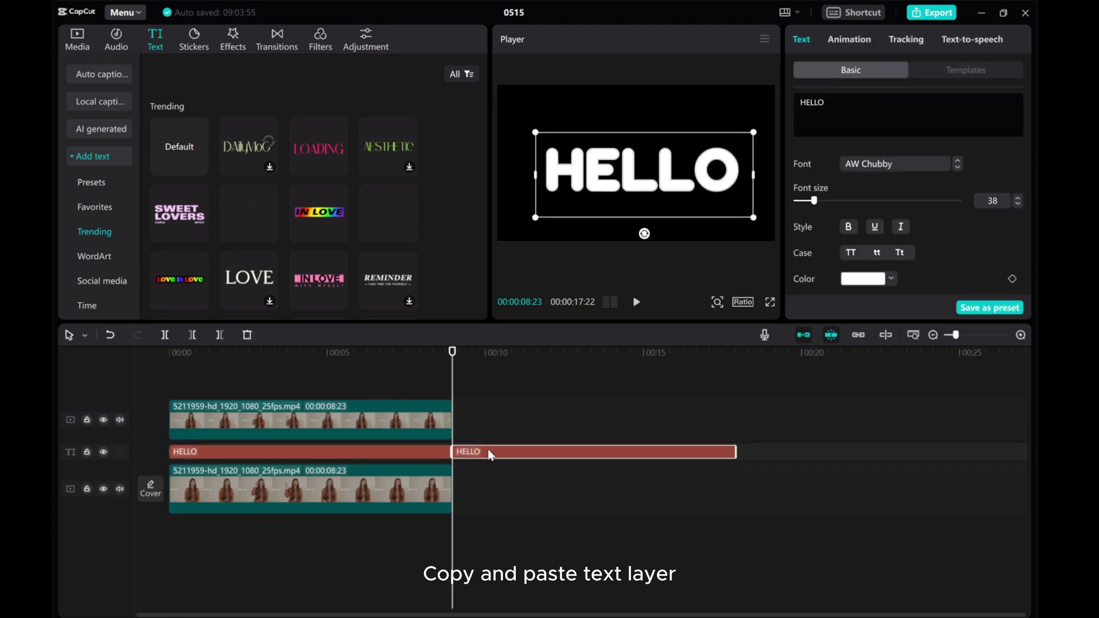
- Recolour the pasted HELLO text near-black 060606 with the playhead at 00:00:09:15
key("space")
key("space")
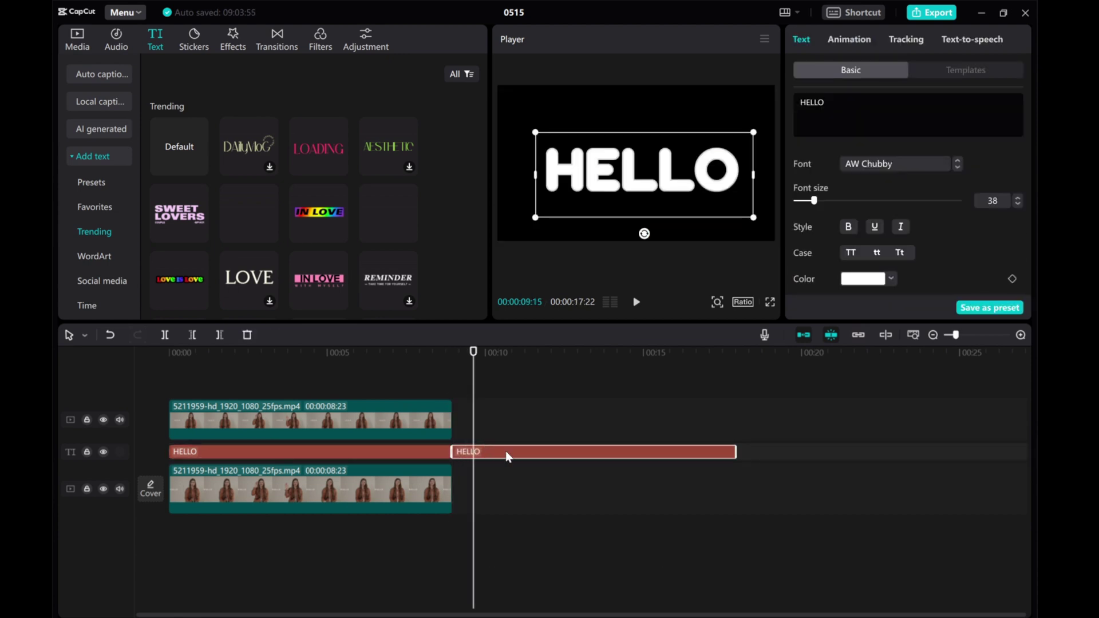
scroll(878, 247, "down", 1)
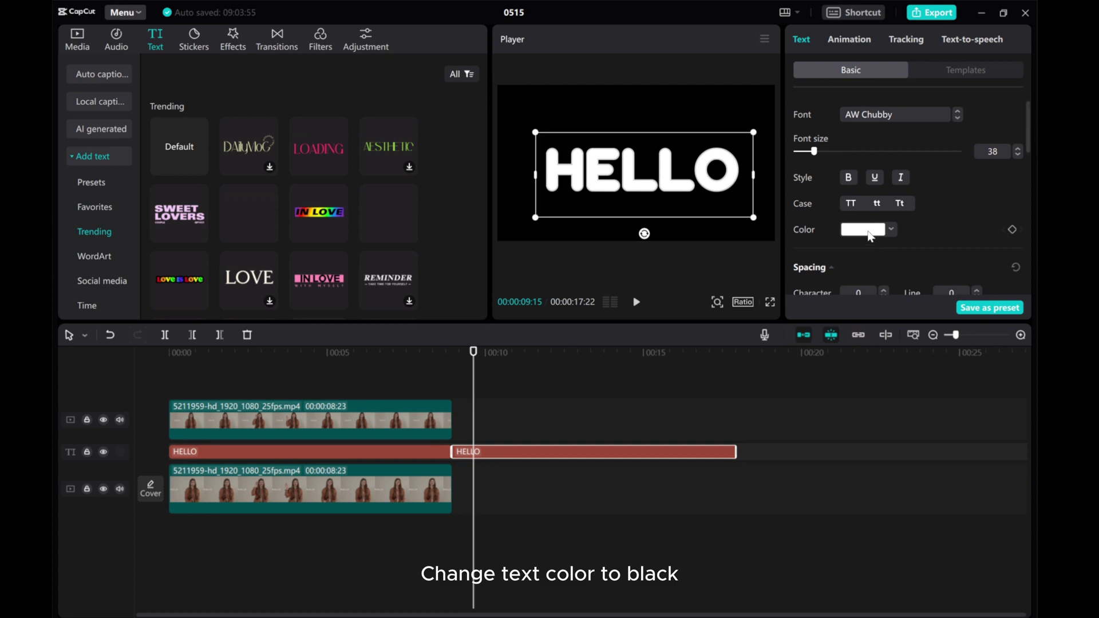
left_click(867, 230)
left_click(811, 328)
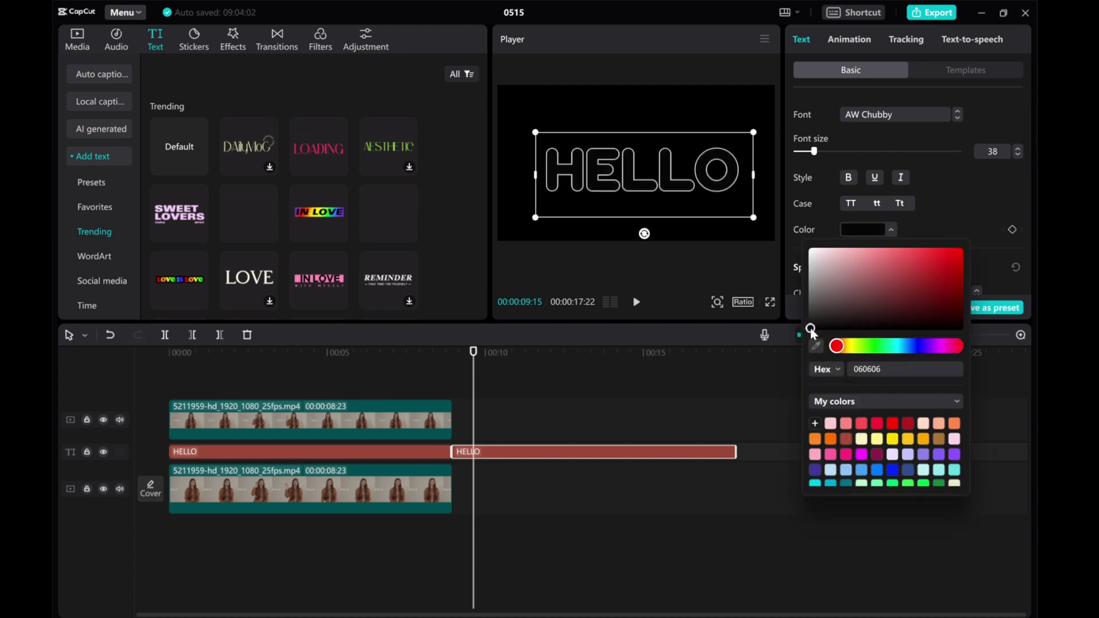
- Increase the stroke thickness of the second HELLO text to 11
left_click(952, 184)
scroll(903, 247, "down", 5)
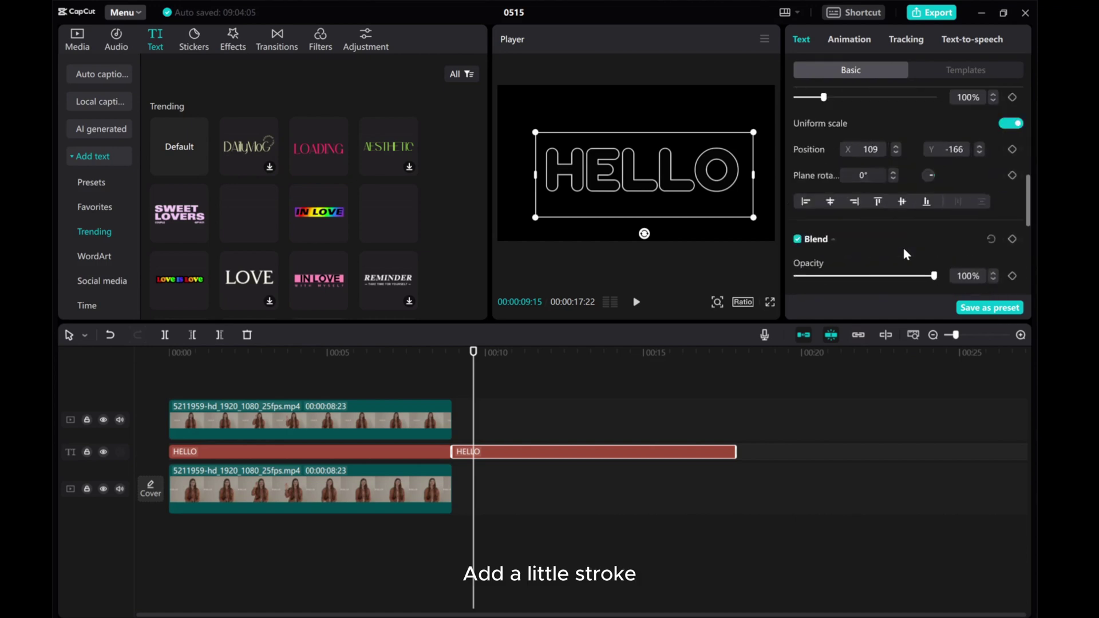
scroll(902, 244, "down", 3)
scroll(866, 224, "up", 1)
left_click(993, 137)
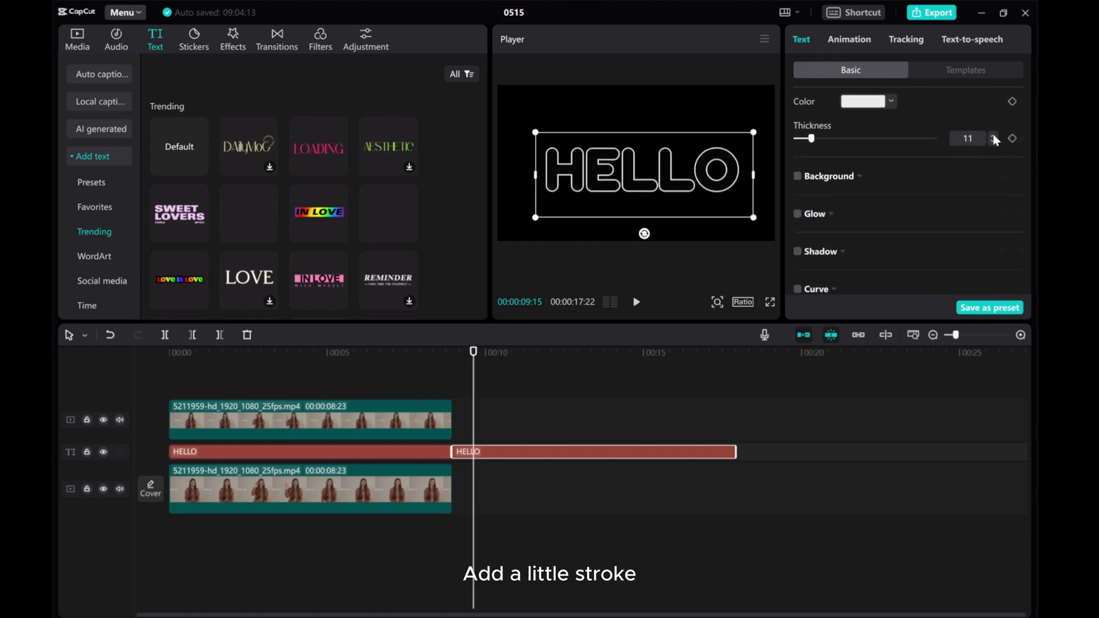
- Add the black background clip from the media library to the main video track at 00:00:08:23, below the second HELLO text
left_click(461, 394)
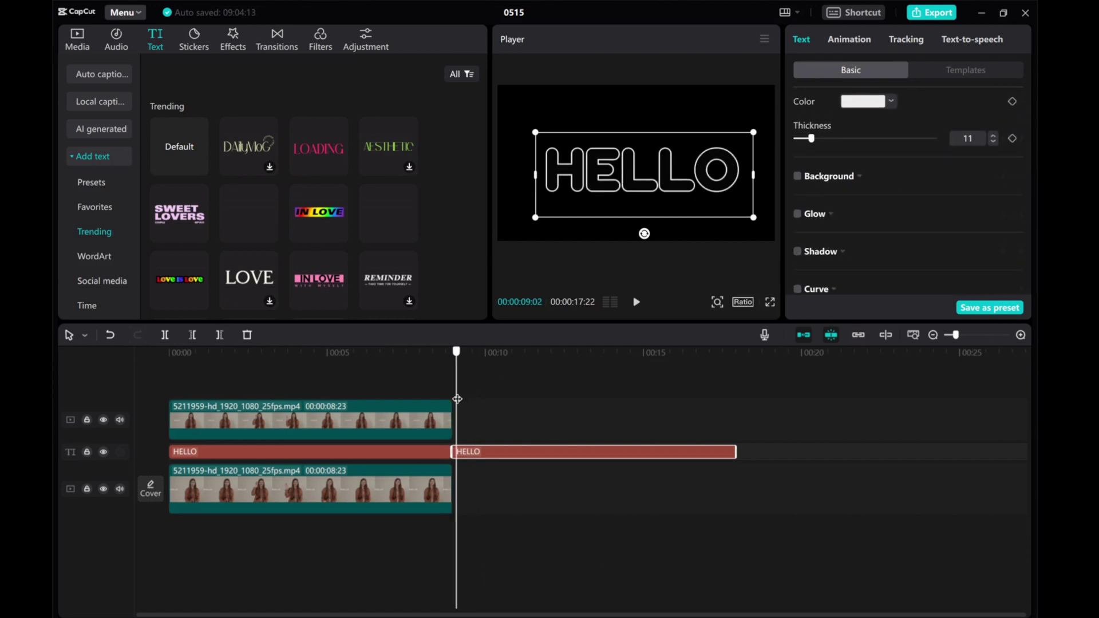
left_click(78, 46)
left_click(74, 153)
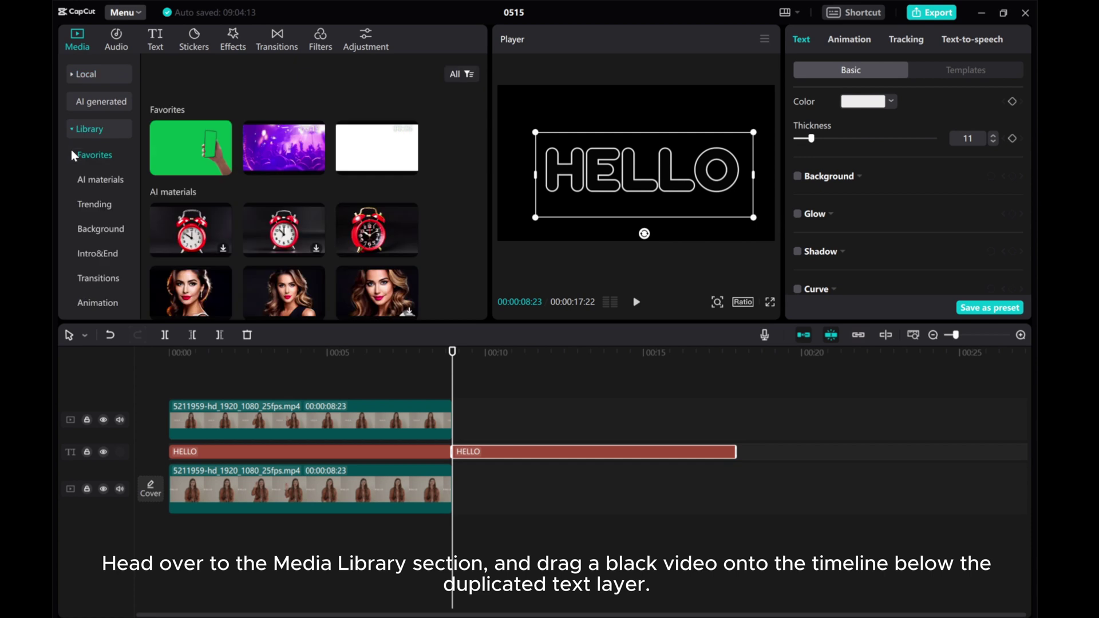
scroll(90, 232, "down", 3)
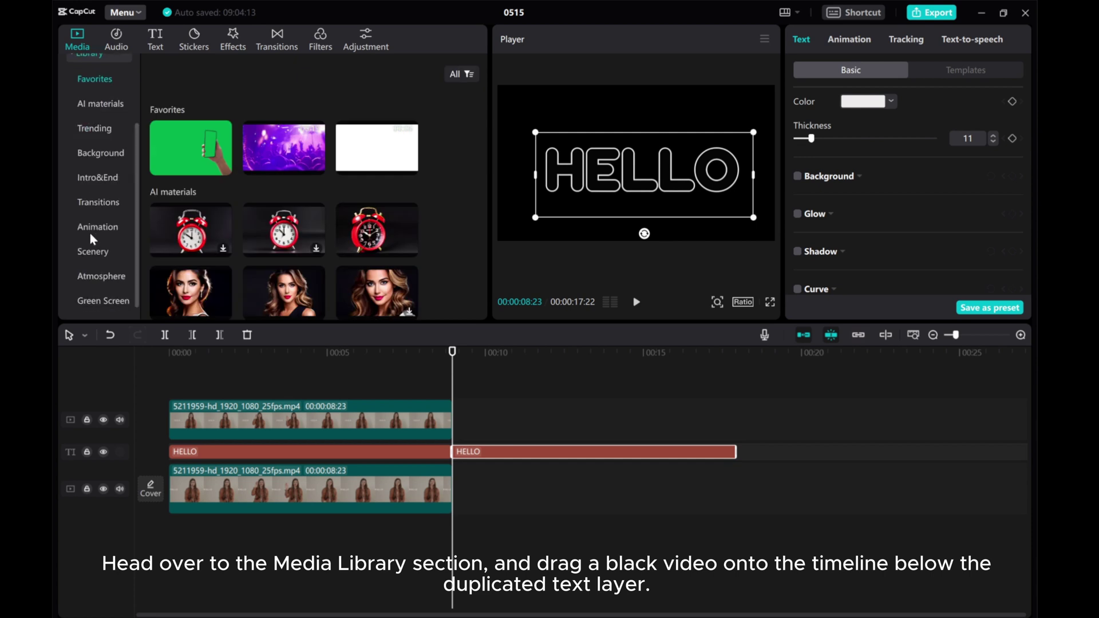
left_click(94, 154)
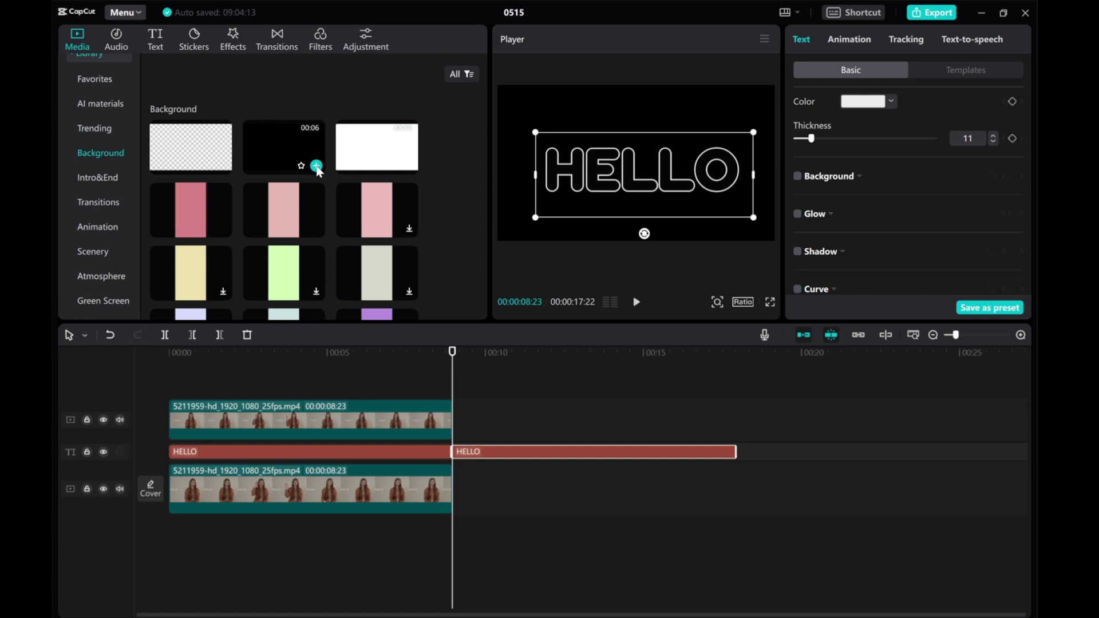
left_click(316, 165)
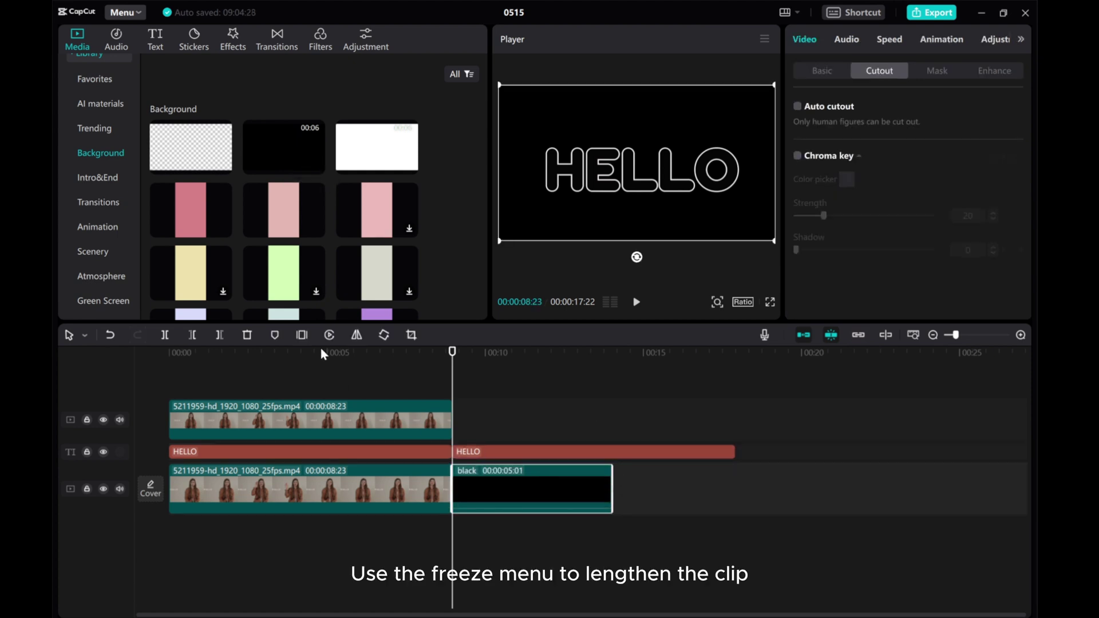
- Freeze the black clip, extend the freeze to the end of the second HELLO text and delete the leftover black clip
left_click(302, 334)
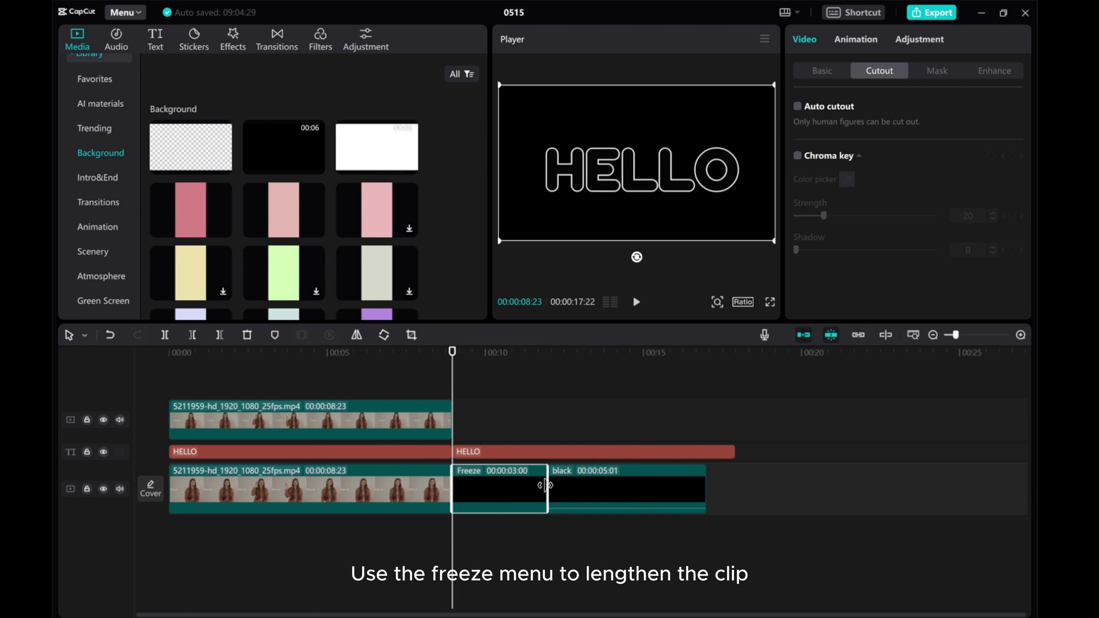
left_click_drag(545, 480, 734, 483)
left_click(785, 482)
key("Delete")
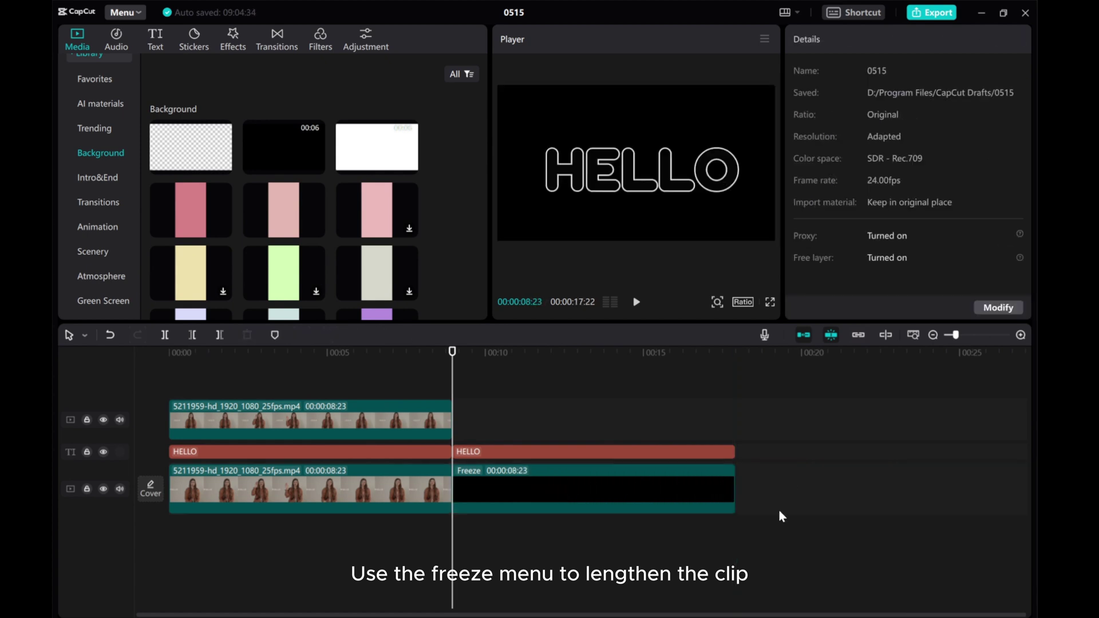
- Combine the second HELLO text and the frozen black clip into a compound clip and place it on the top layer from the timeline start
left_click_drag(778, 515, 486, 444)
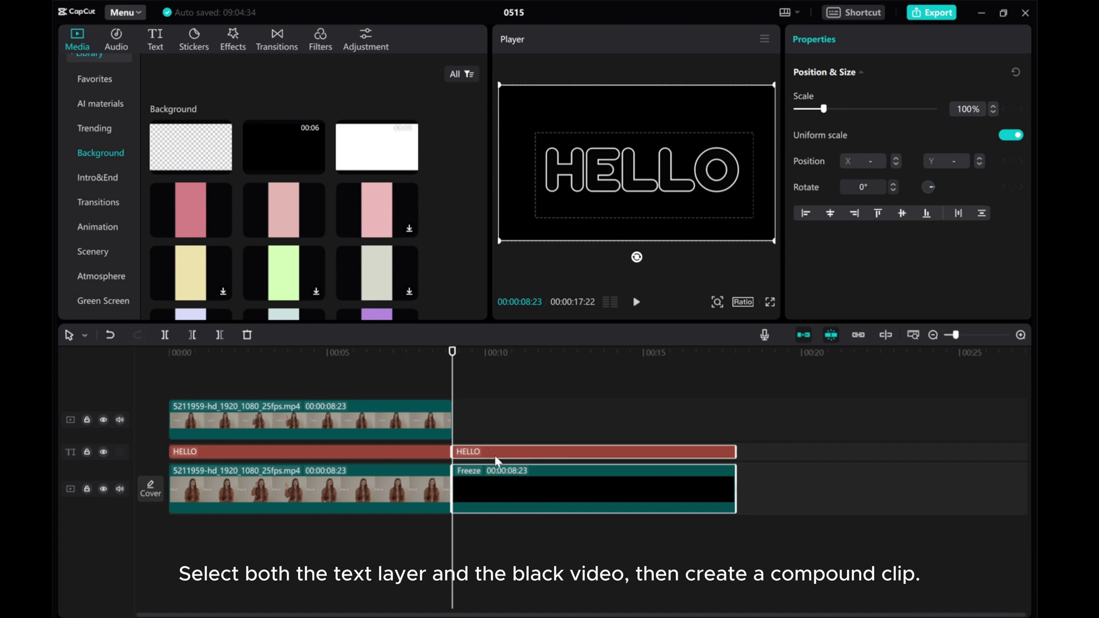
right_click(494, 455)
left_click(530, 514)
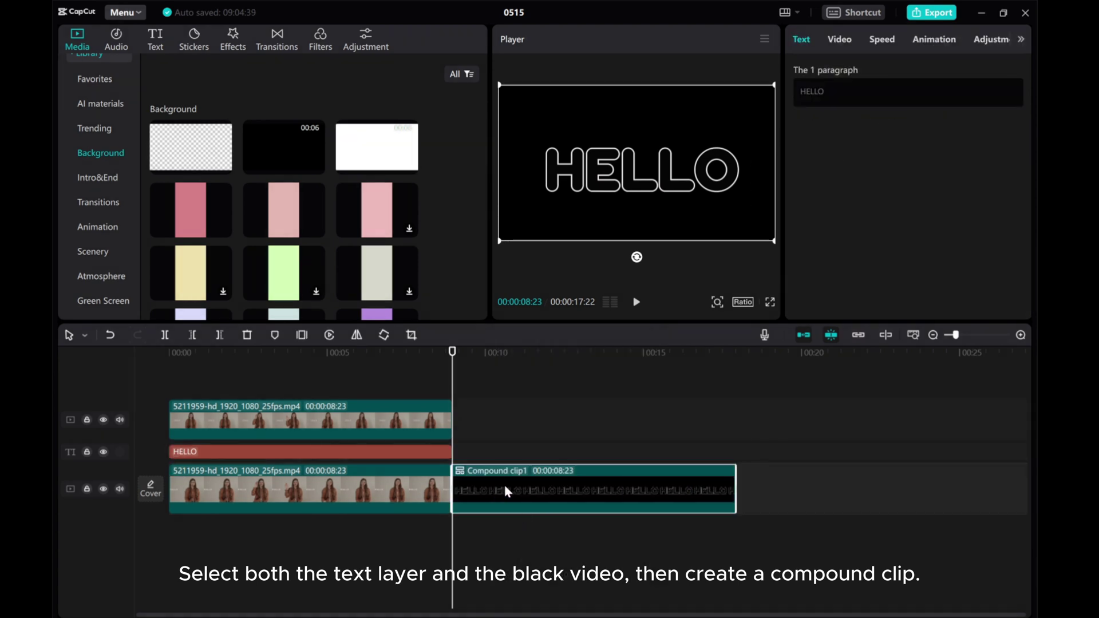
left_click_drag(506, 488, 228, 383)
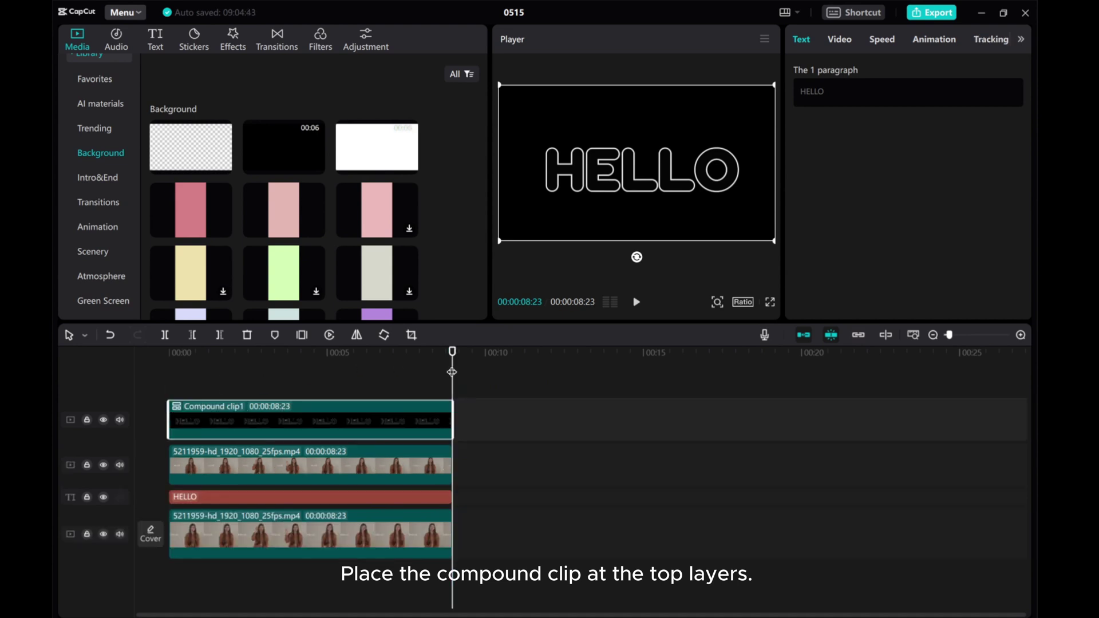
- Set the compound clip's blend mode to Brighten with the playhead at 00:00:03:03, and play back the result
left_click_drag(452, 372, 268, 375)
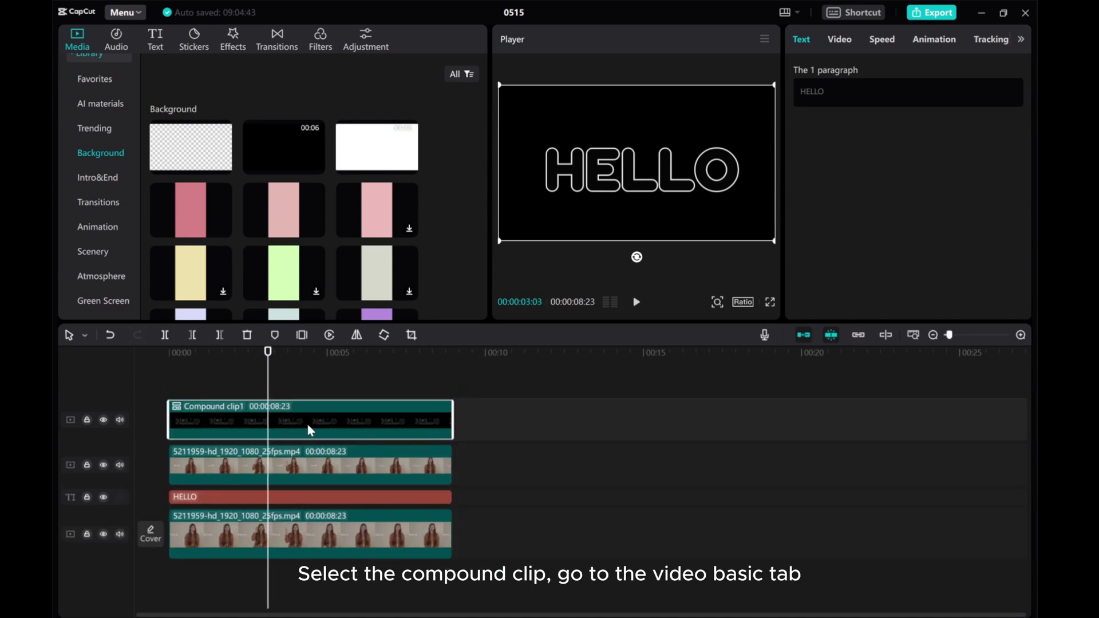
left_click(837, 40)
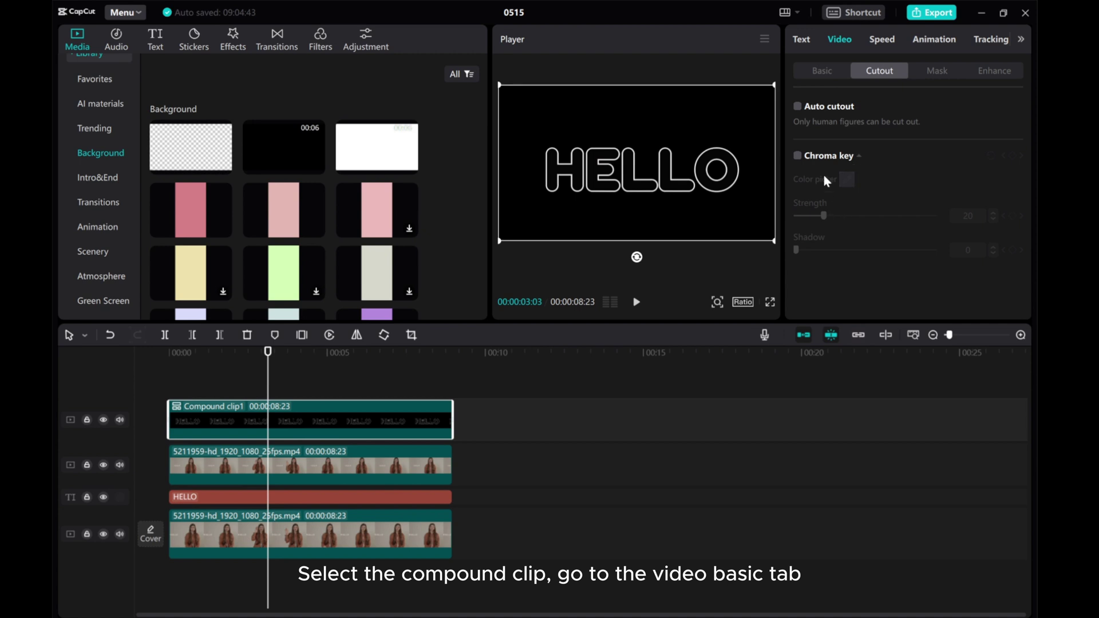
left_click(821, 70)
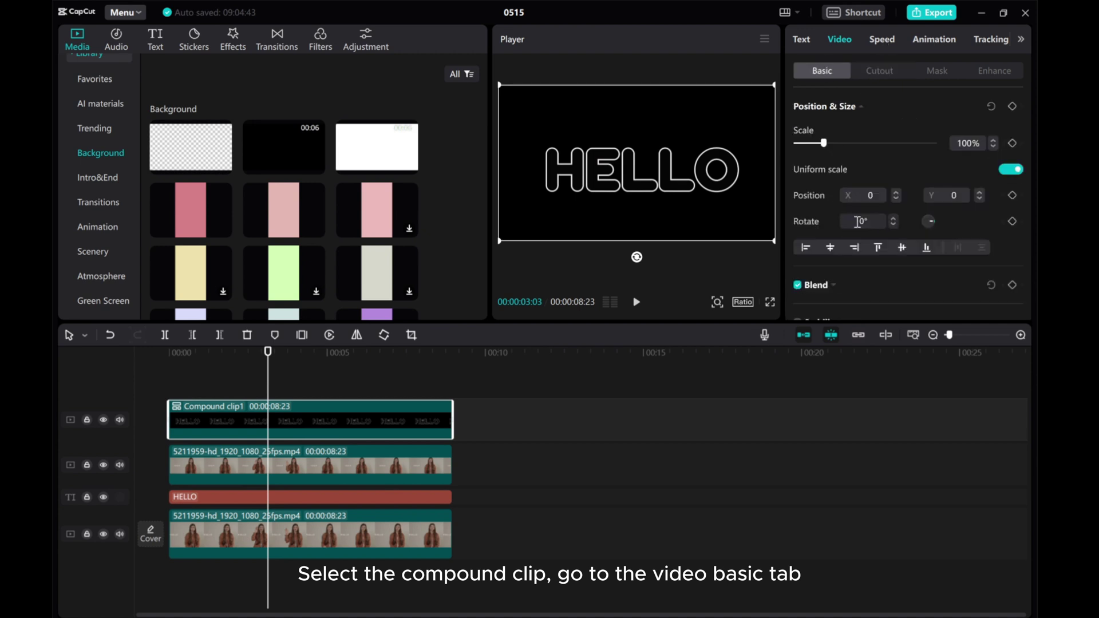
scroll(858, 223, "down", 2)
left_click(830, 223)
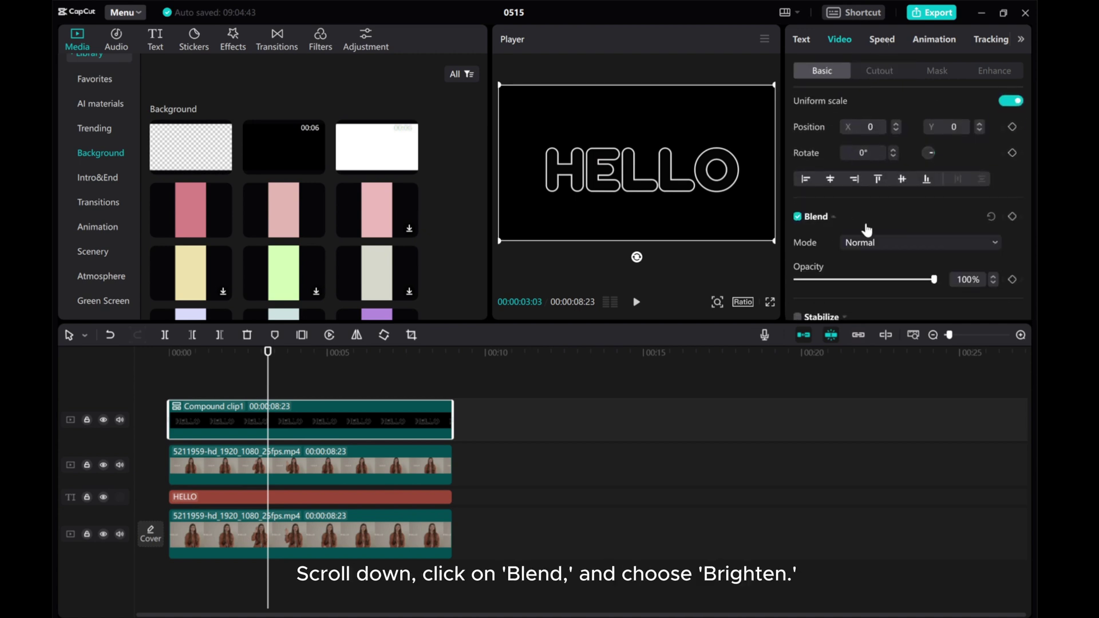
scroll(895, 234, "down", 2)
left_click(888, 198)
left_click(887, 194)
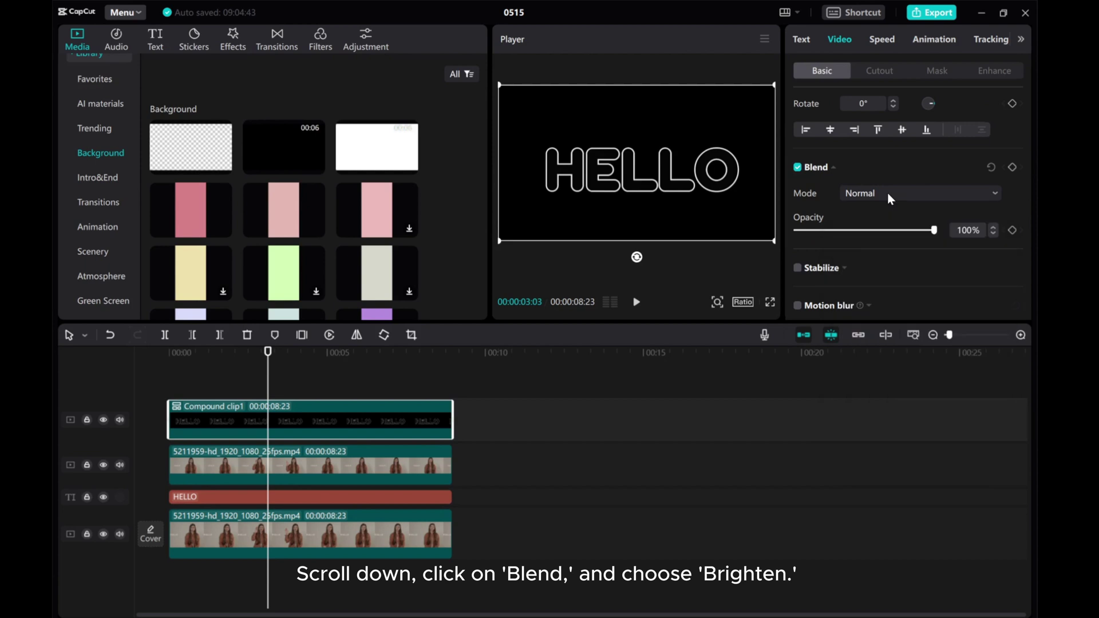
left_click(882, 234)
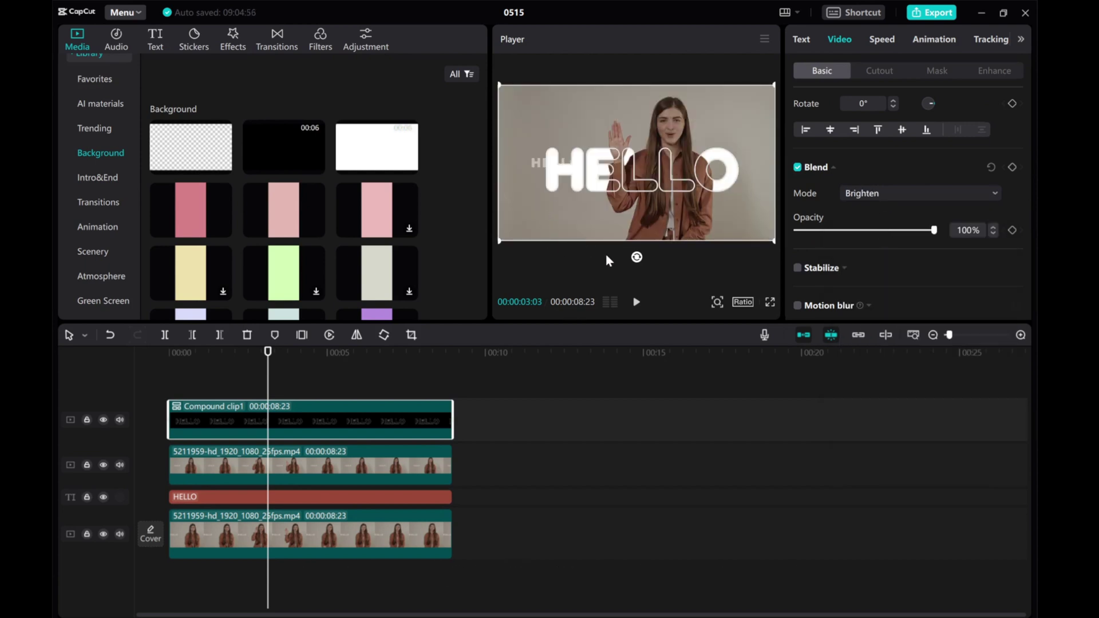
left_click(636, 302)
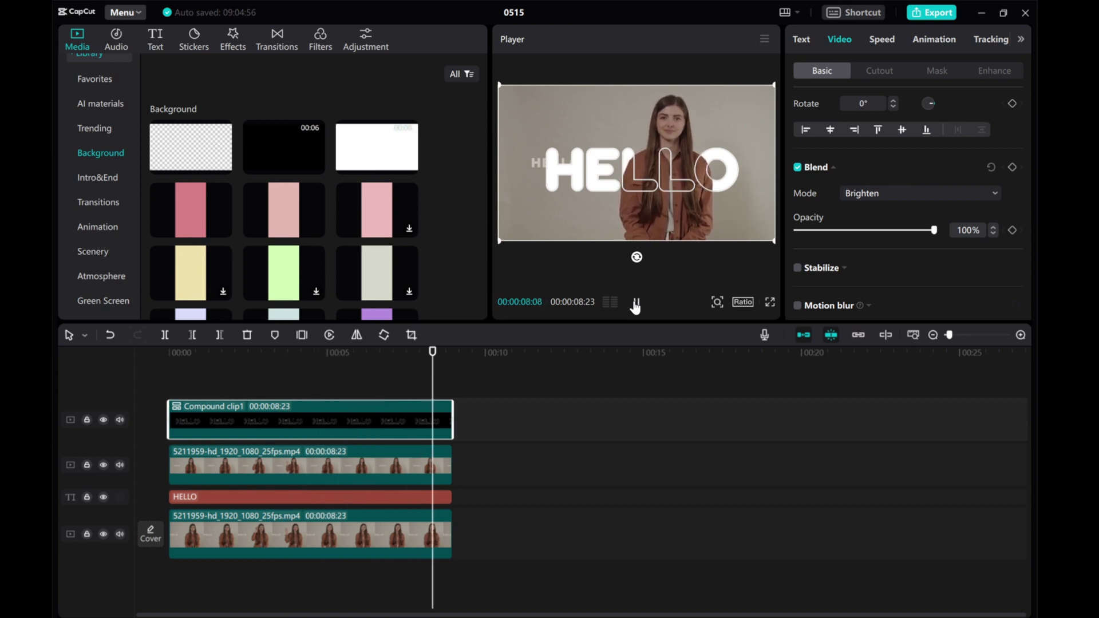
left_click(635, 304)
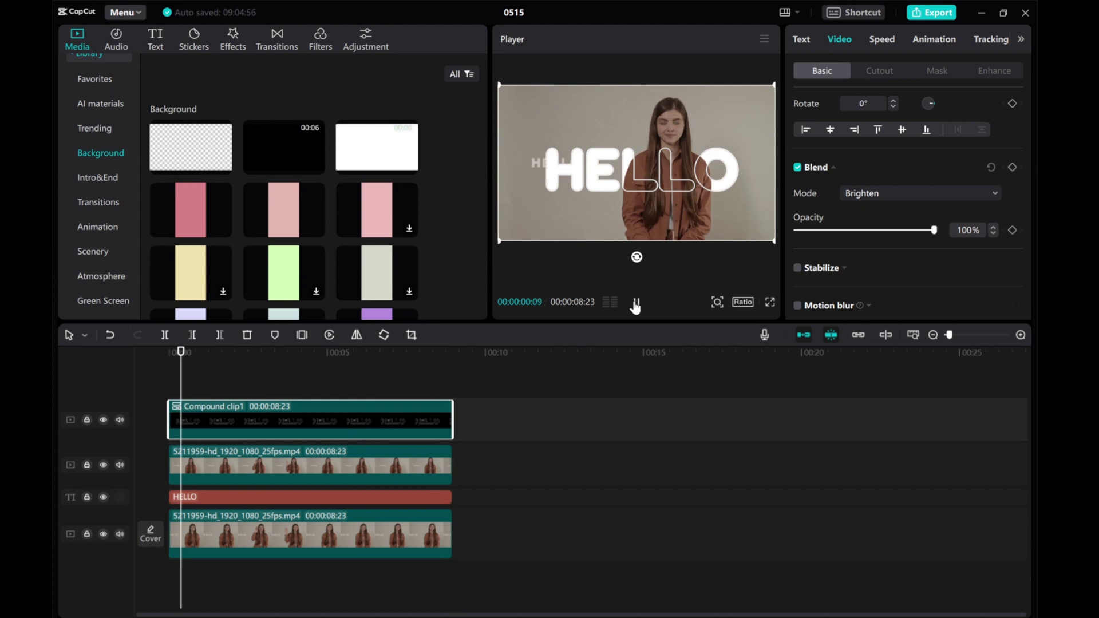